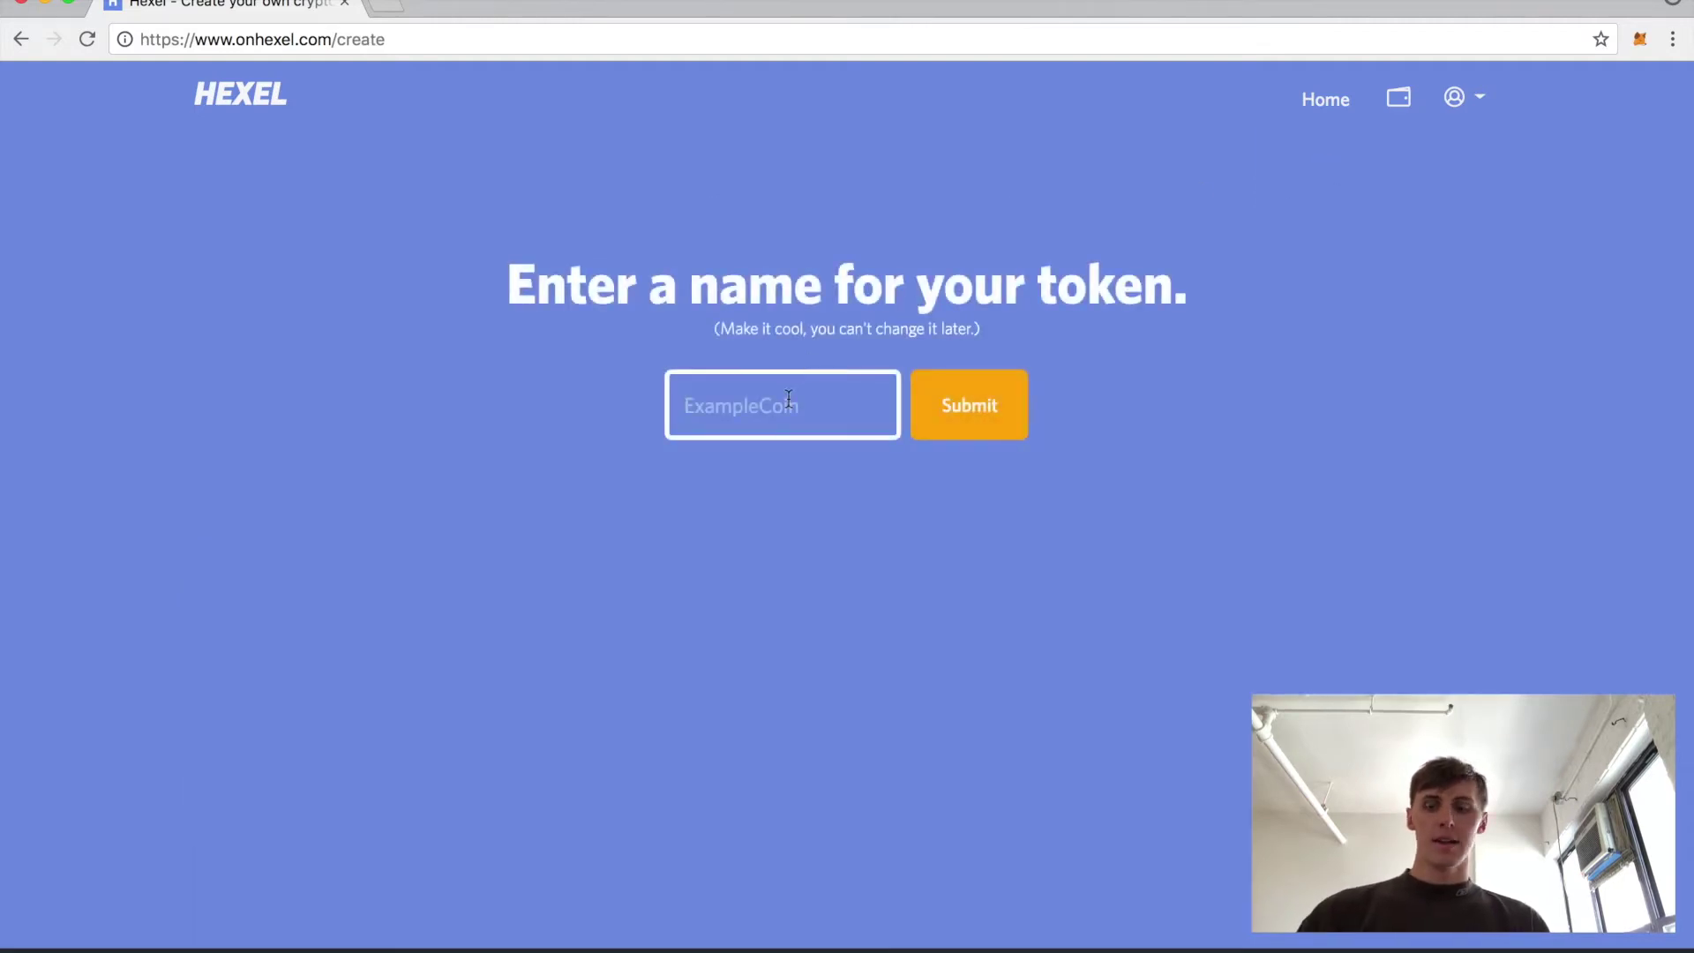
- Define the new token with the name DemoToken, the symbol DT and an initial supply of 10000
type("DemoToken")
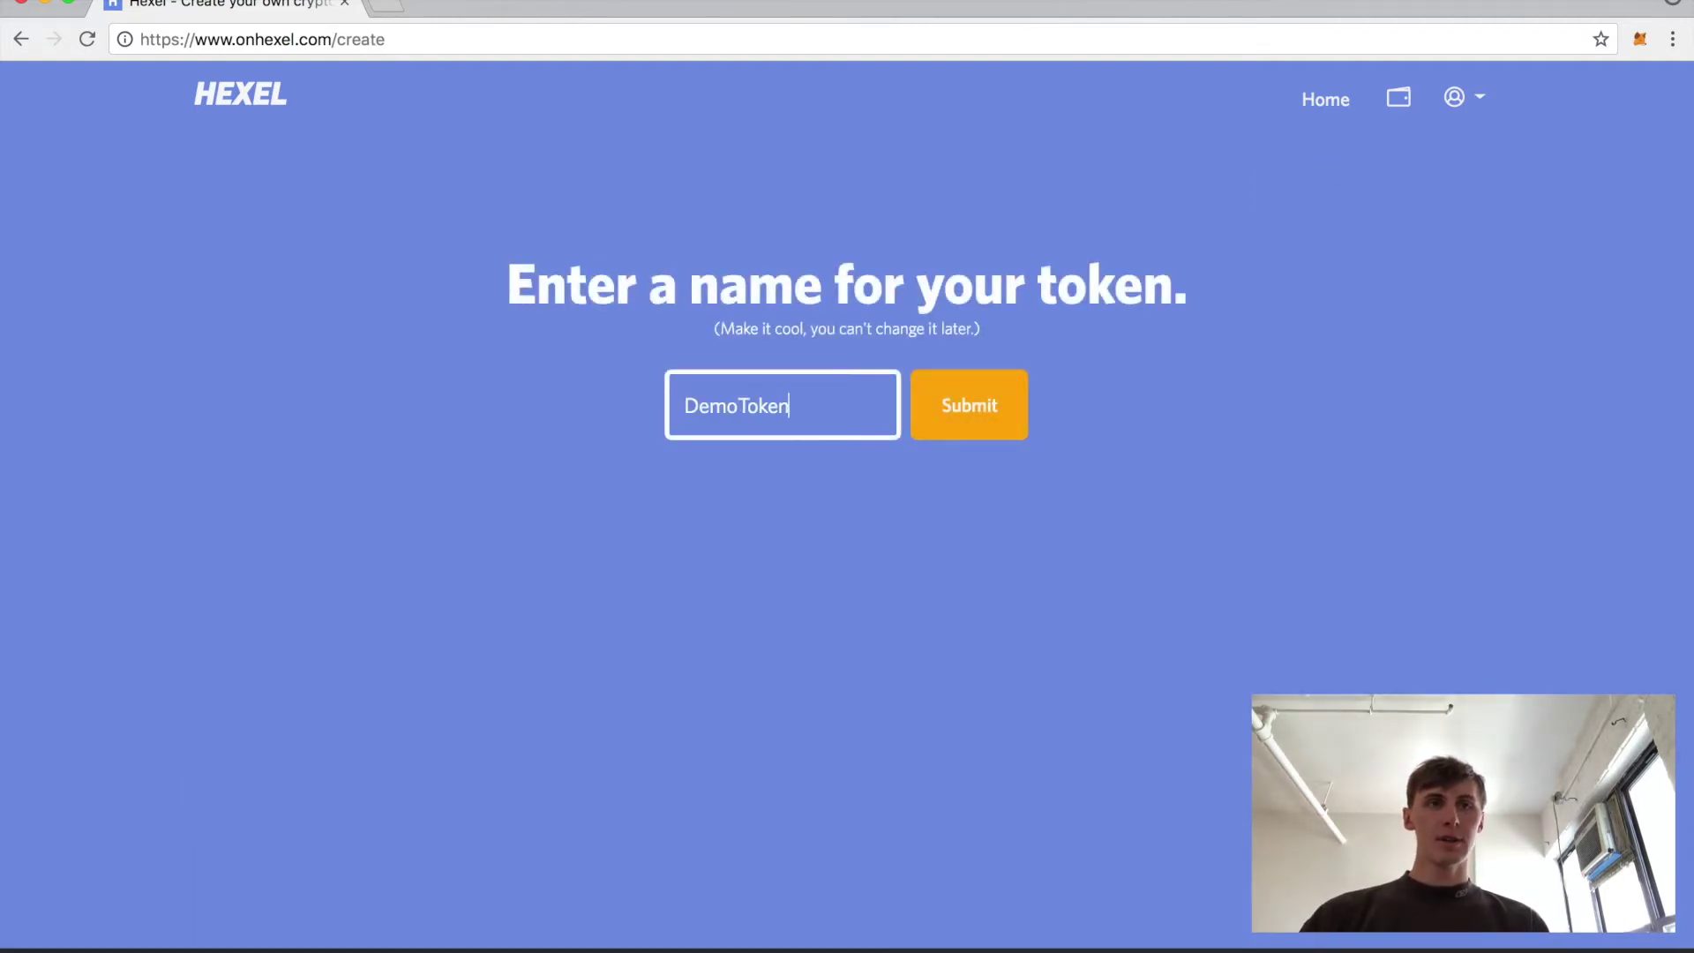
key("Return")
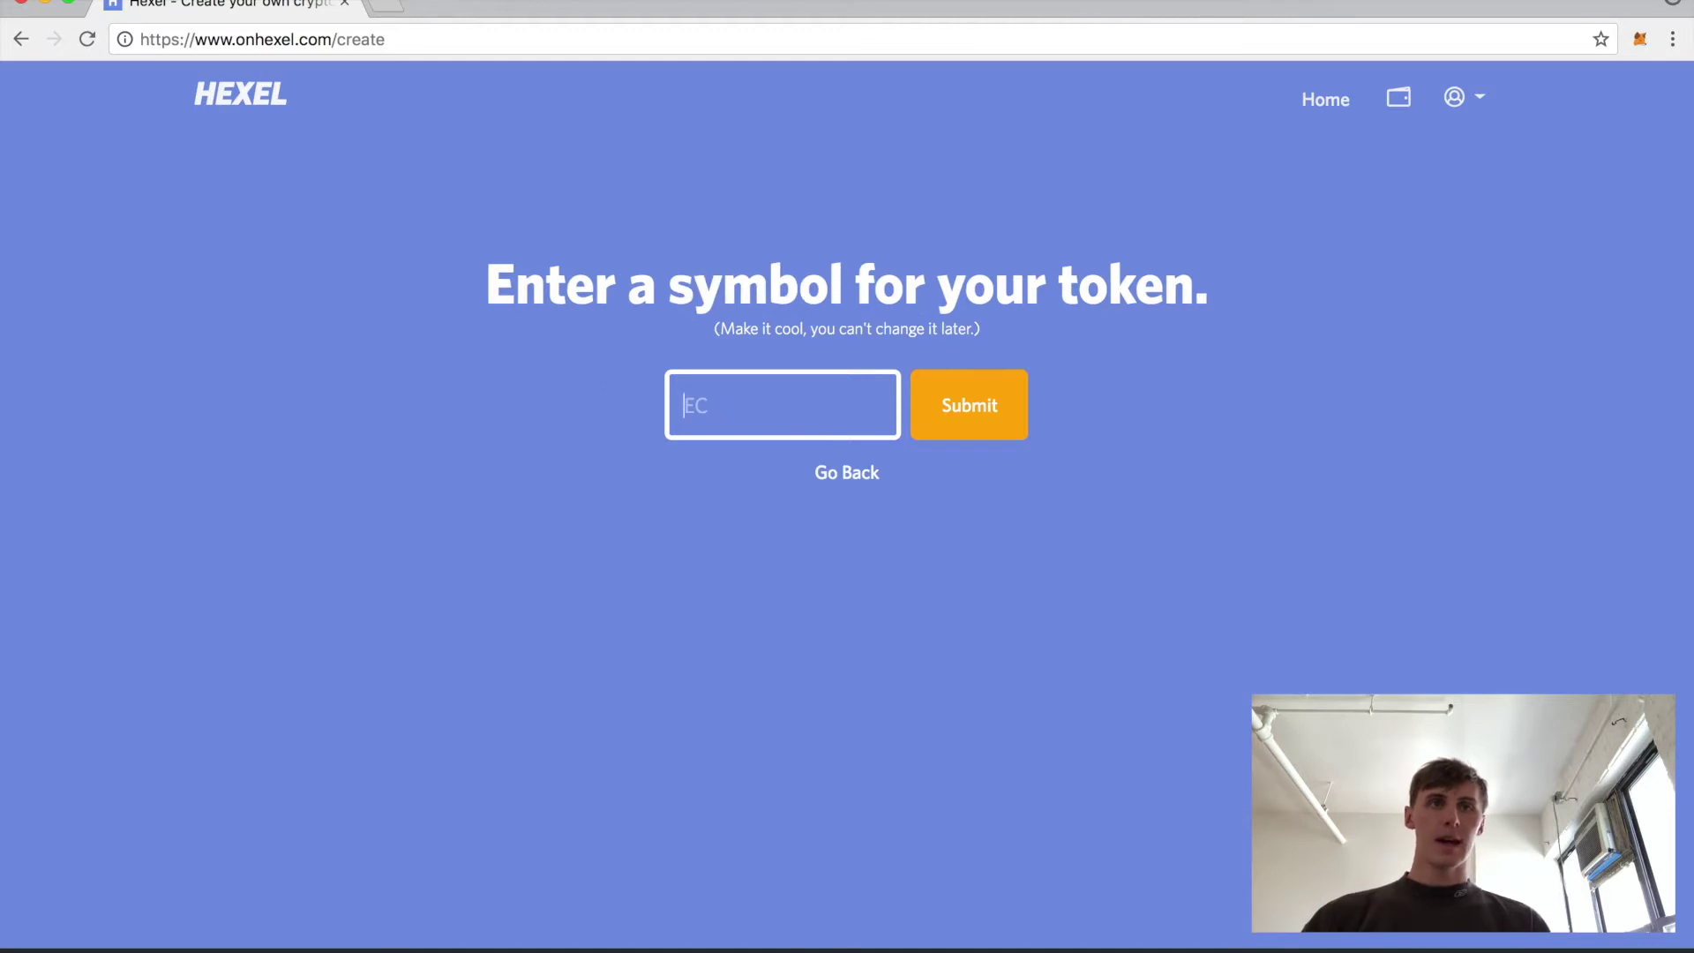
type("DT")
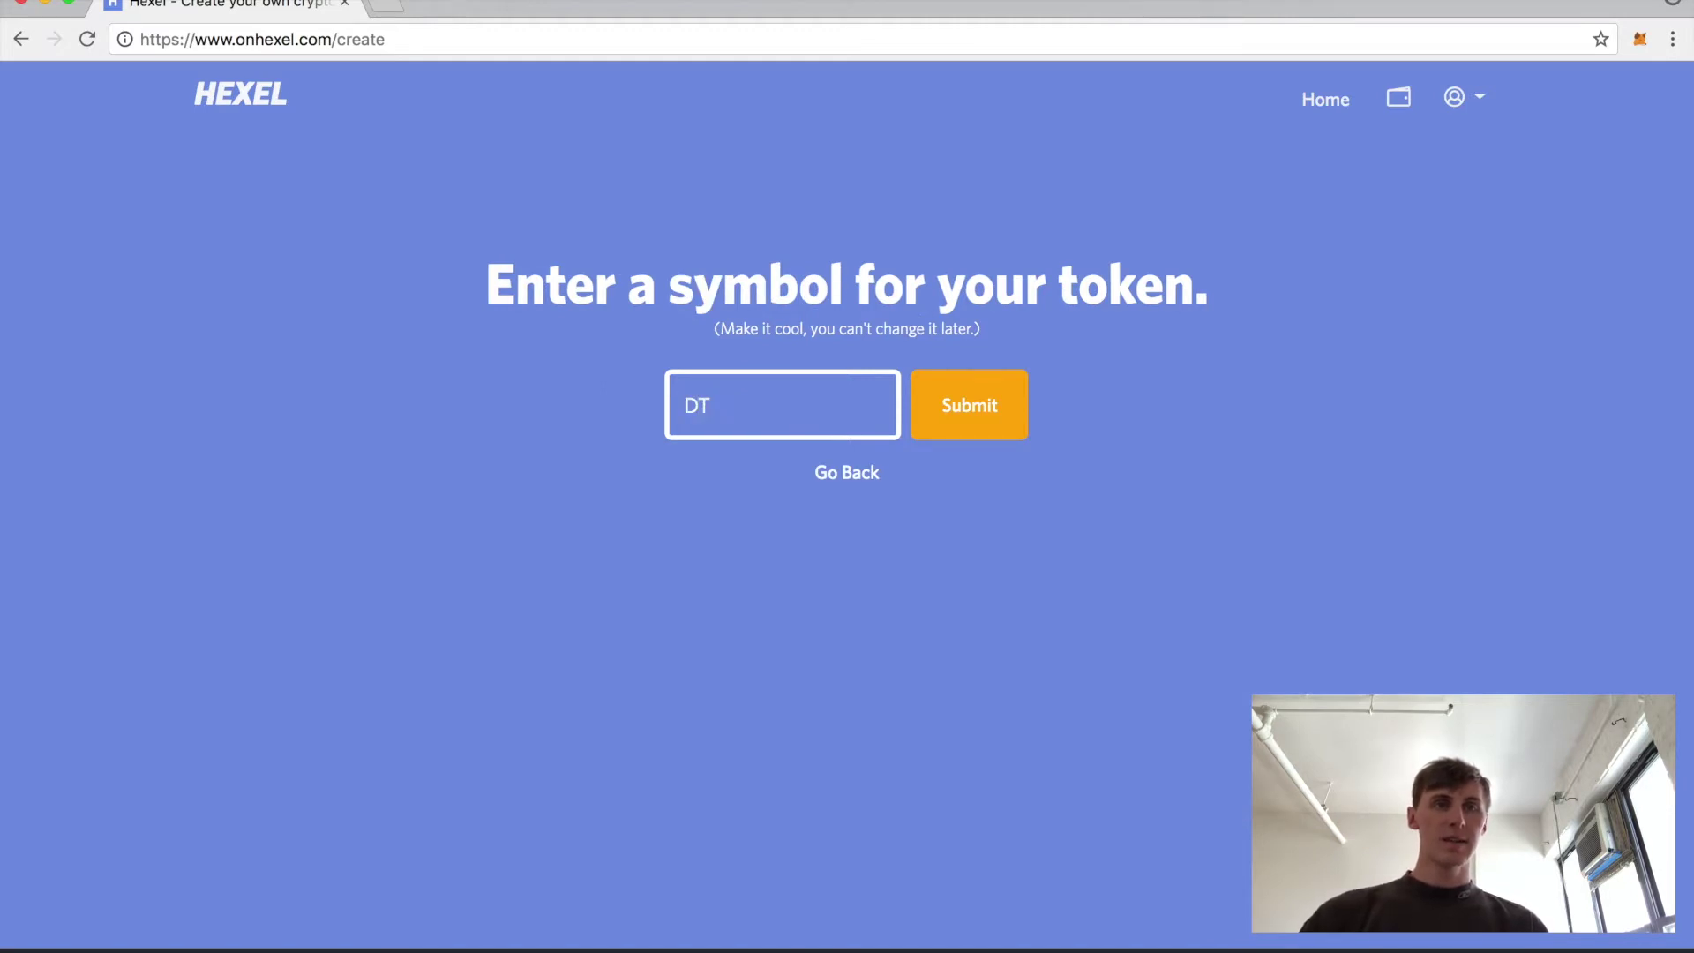
key("Return")
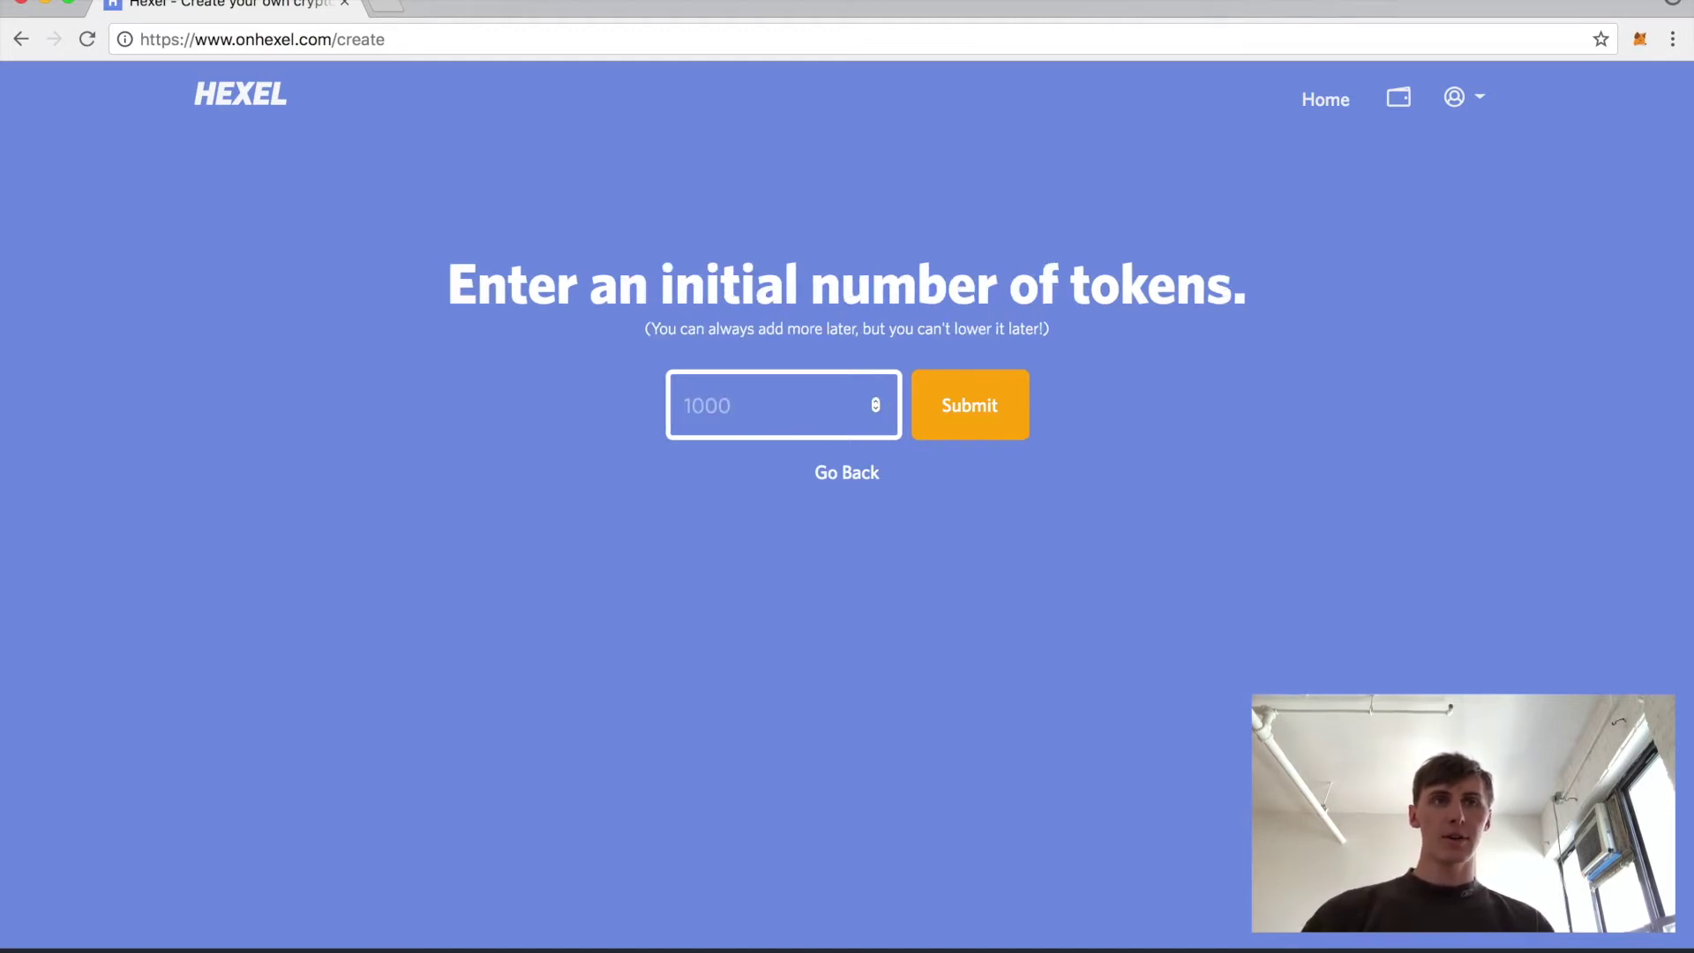
type("10000")
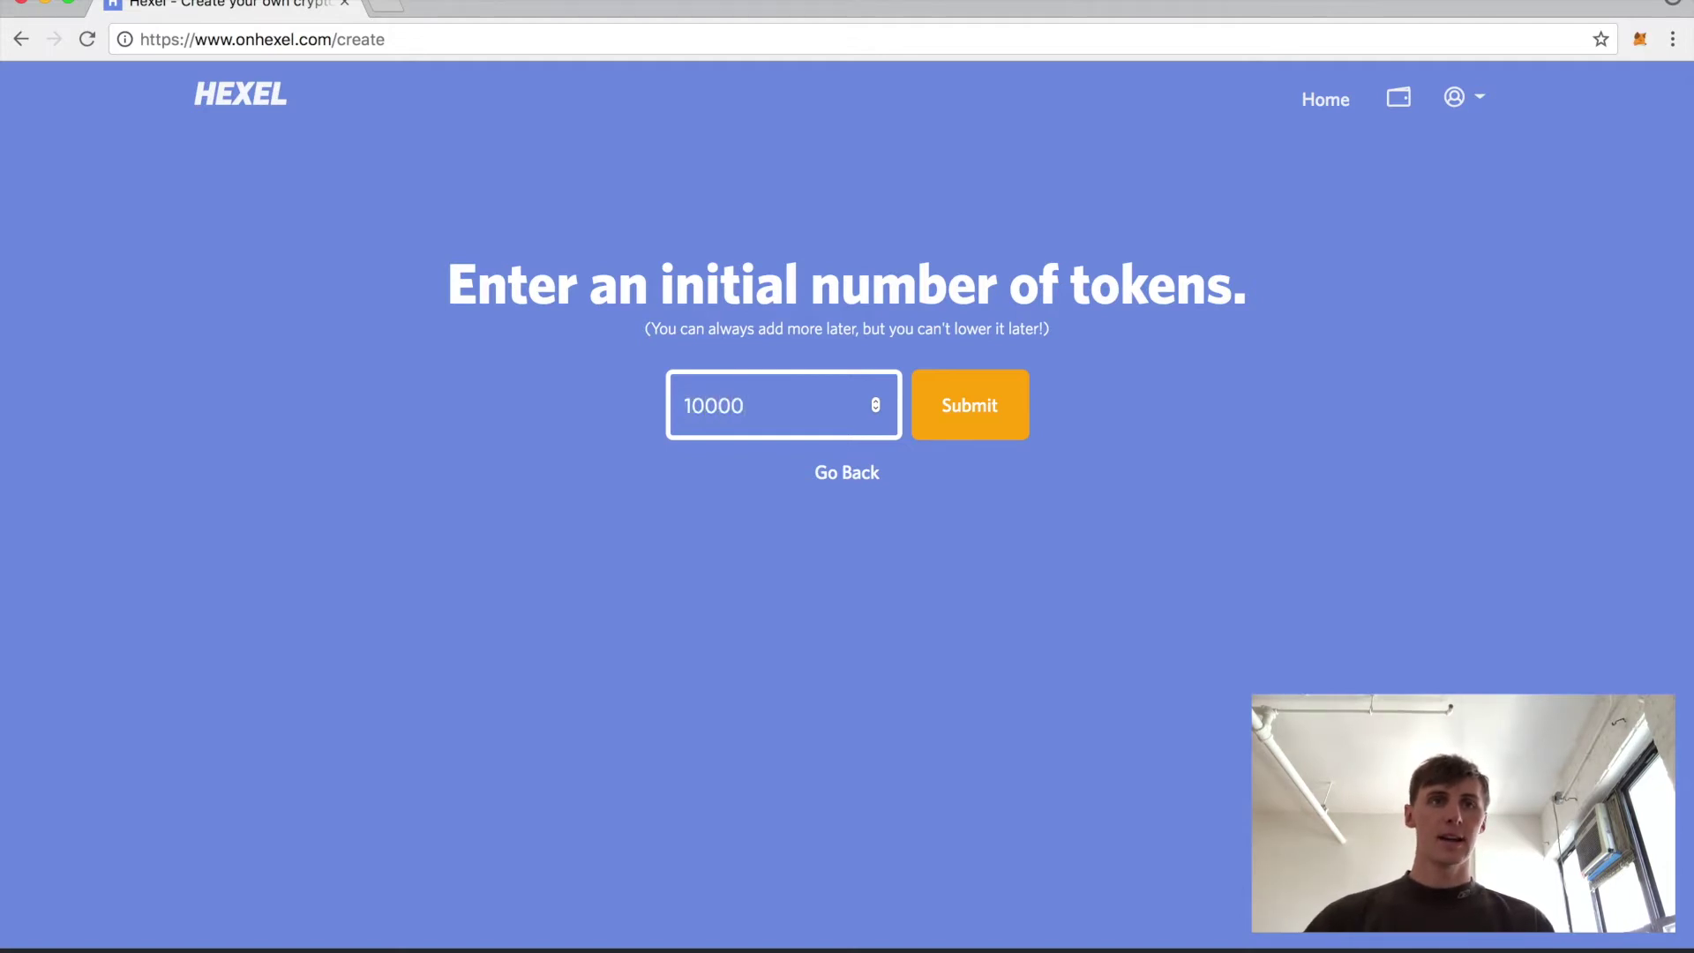
left_click(971, 407)
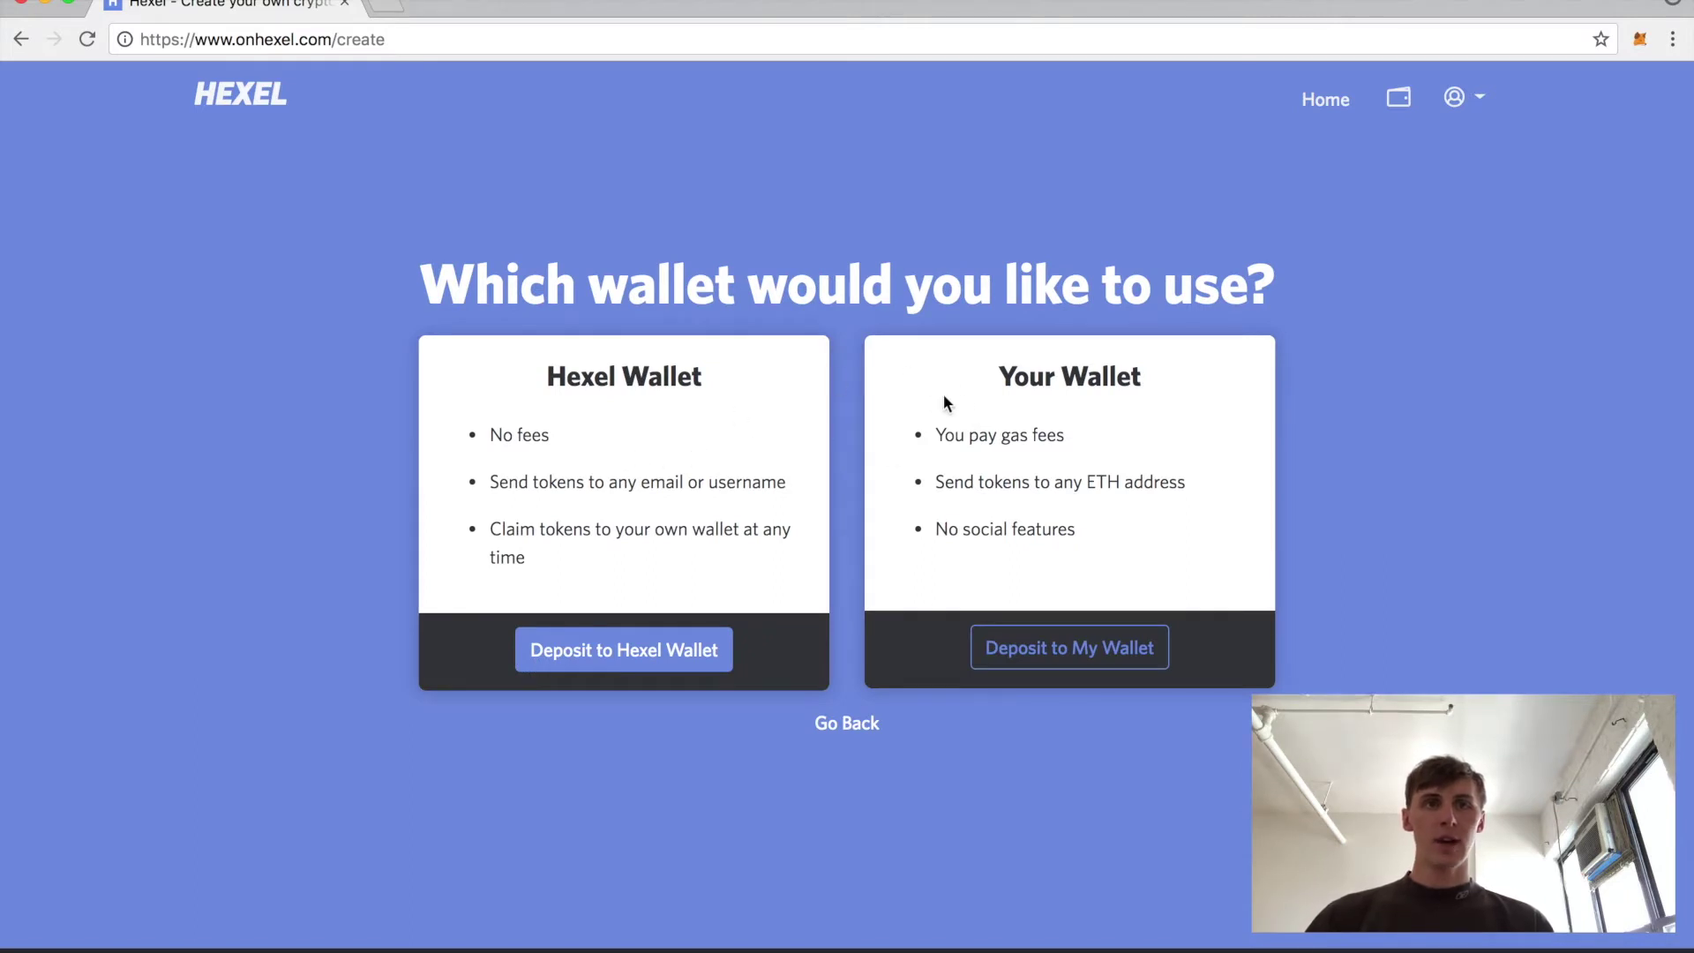
- Choose to deposit the tokens to the Hexel Wallet and sign the MetaMask message verifying the ETH address
left_click(1639, 41)
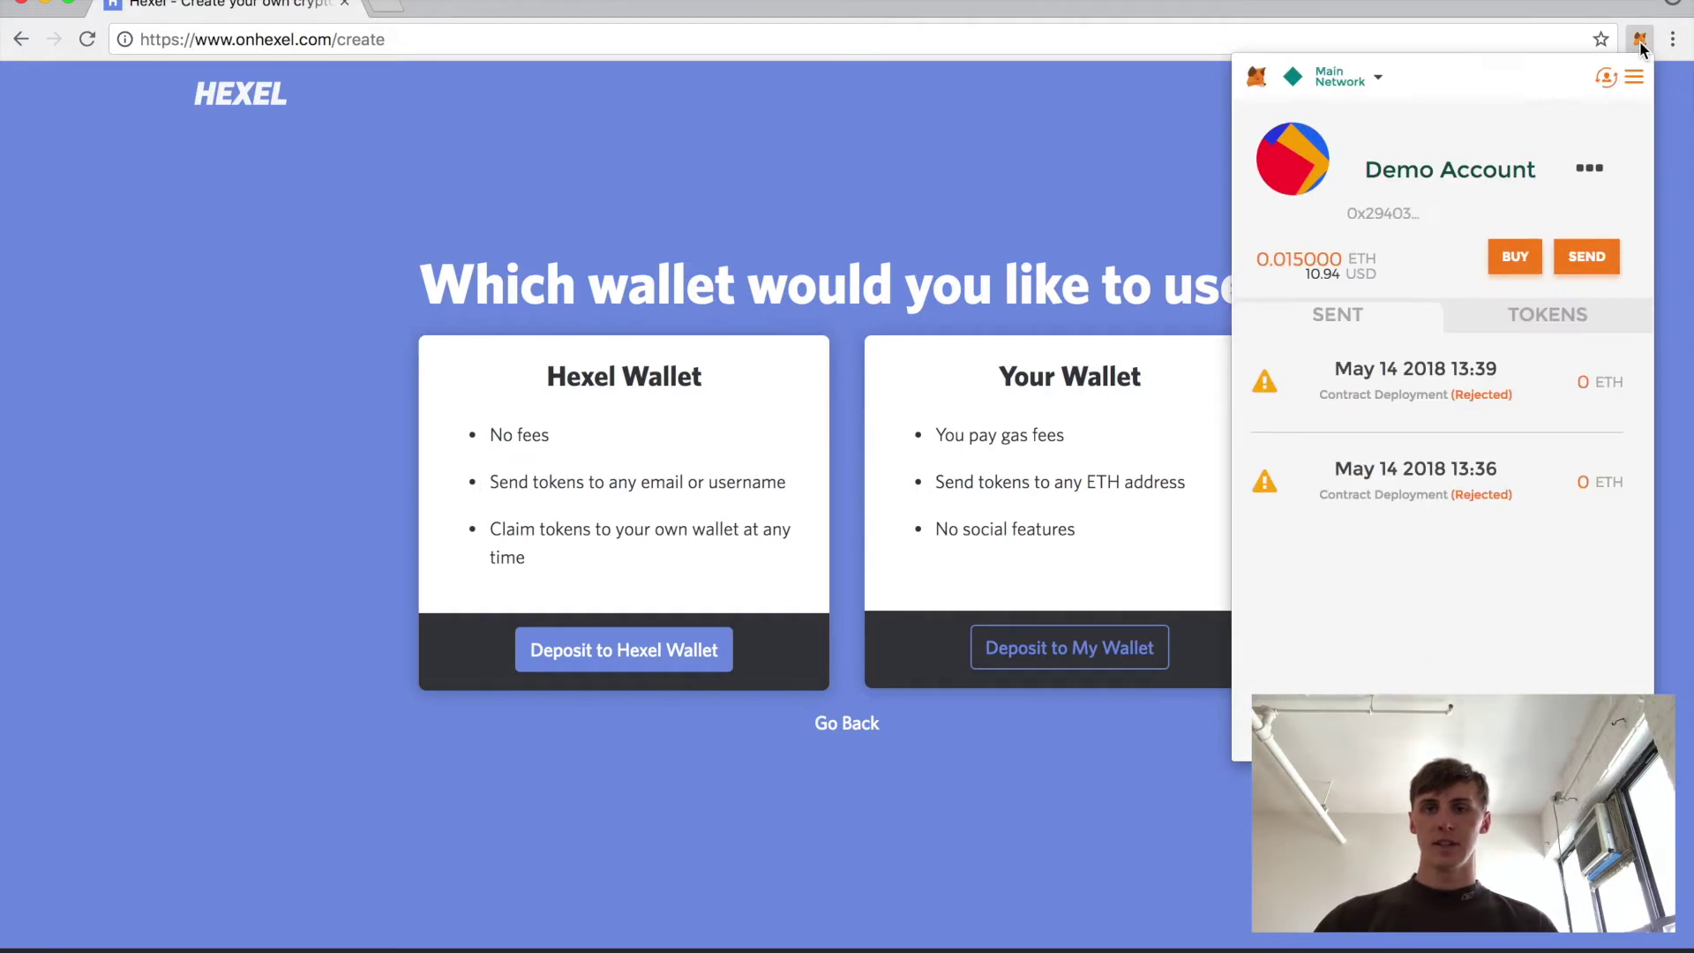
left_click(1639, 40)
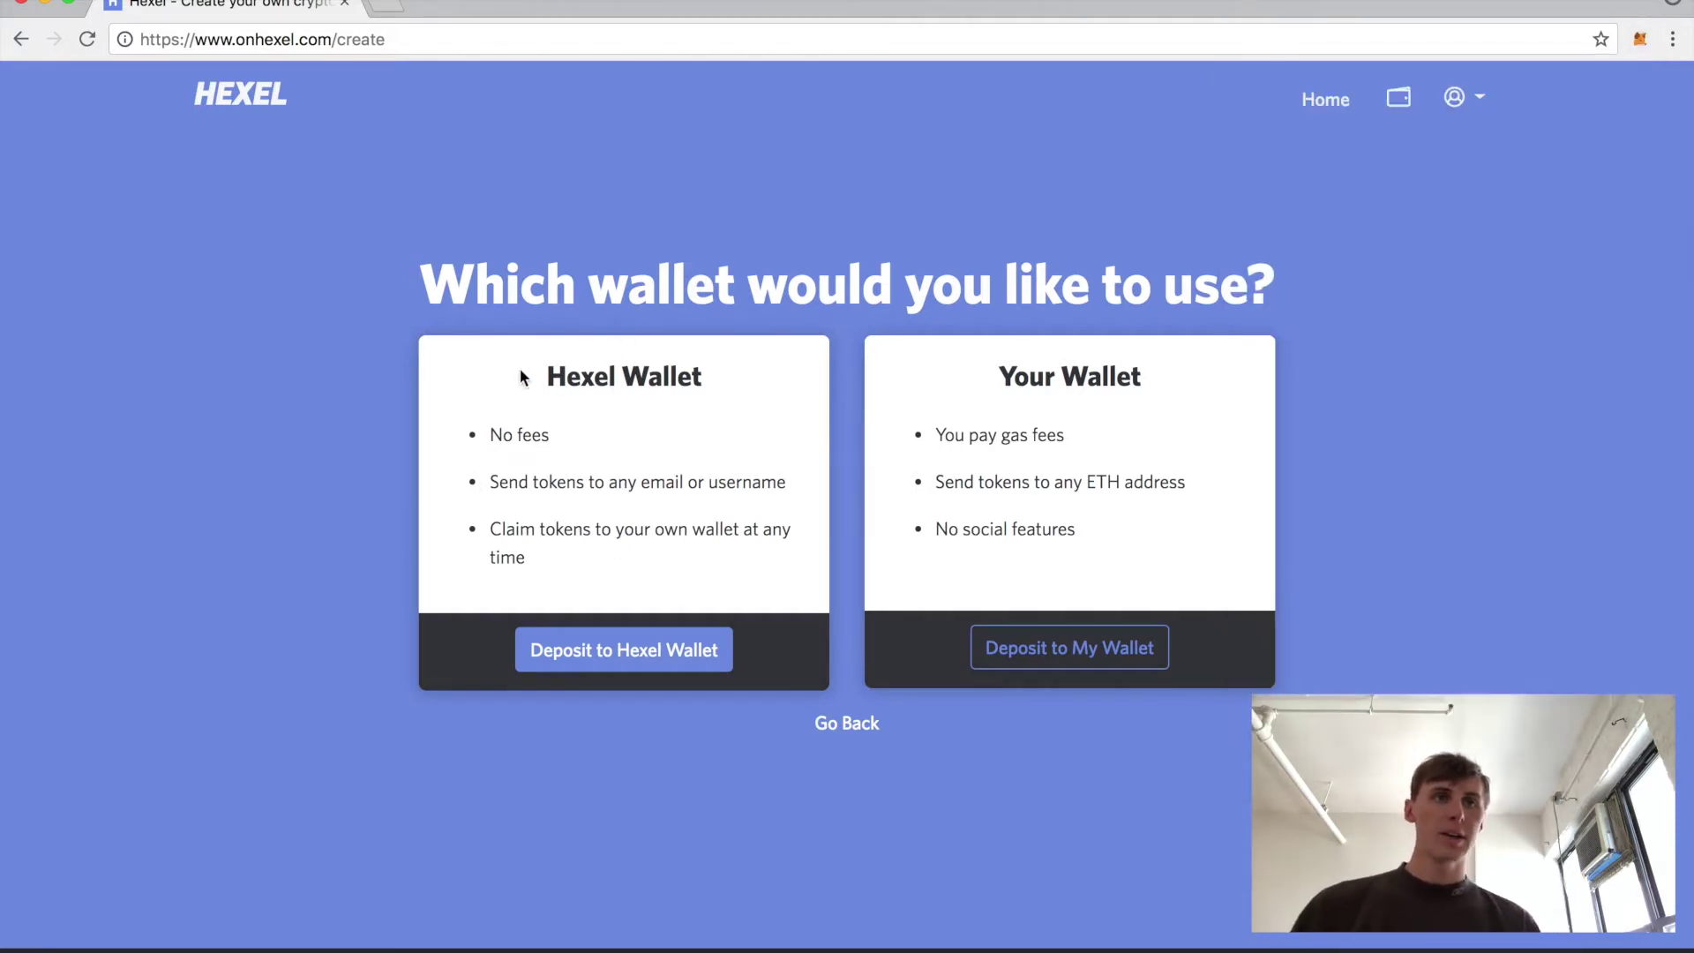
left_click_drag(521, 372, 559, 434)
left_click(563, 423)
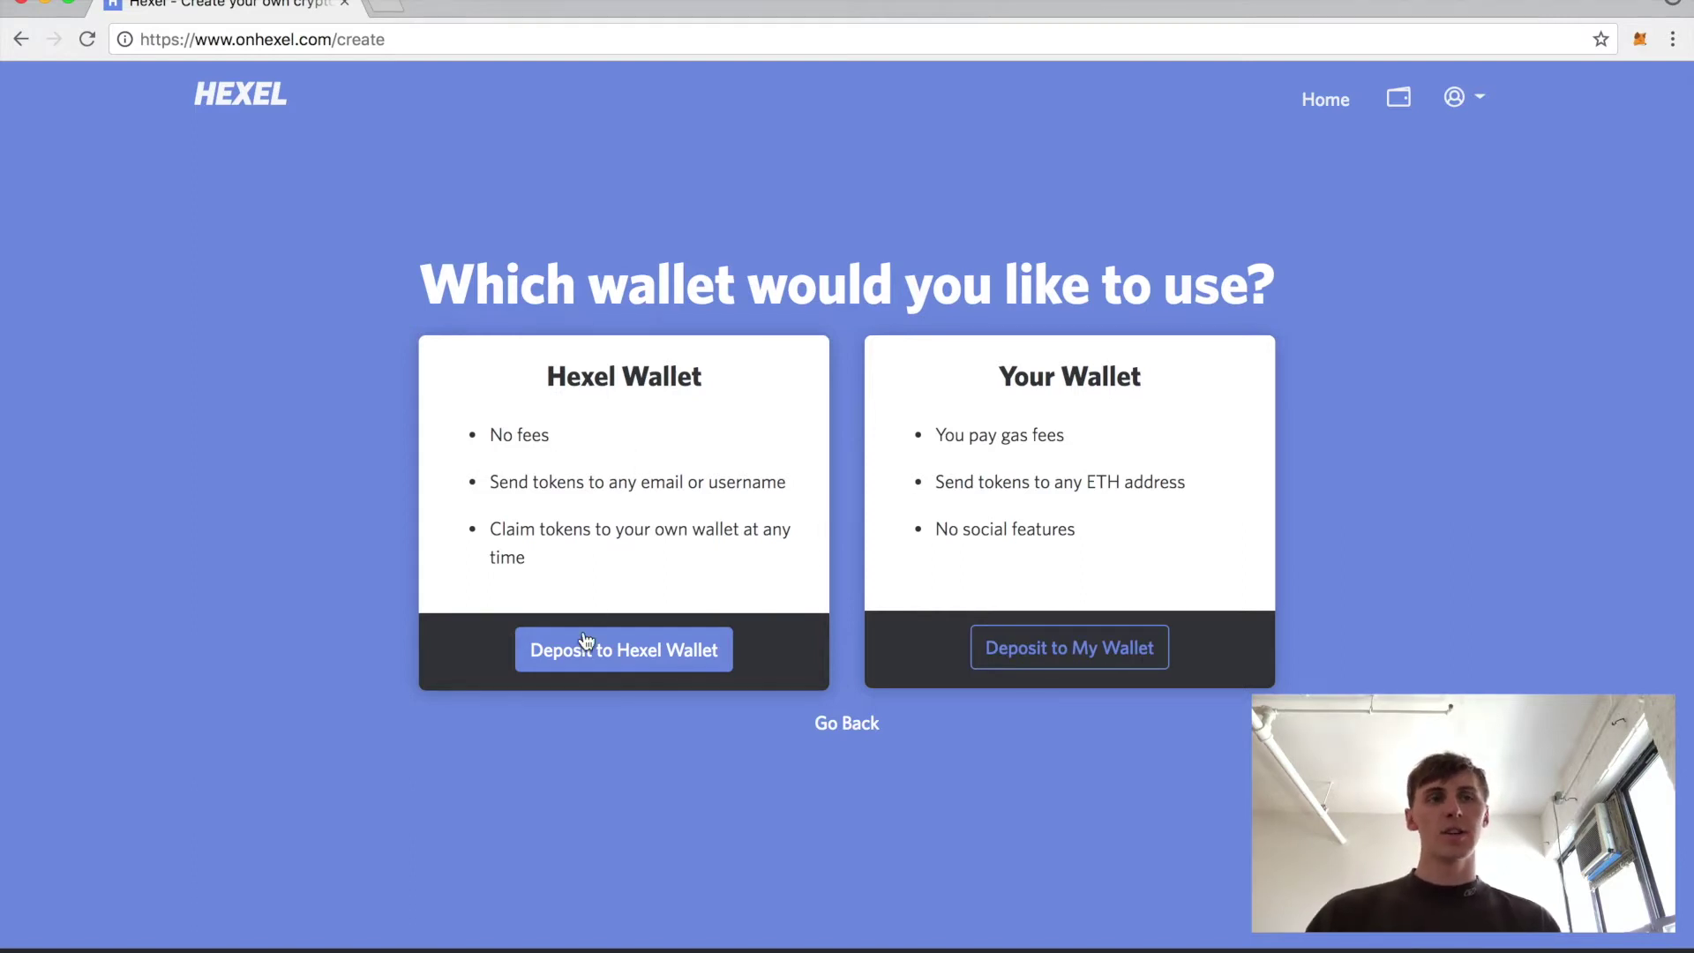
left_click(582, 652)
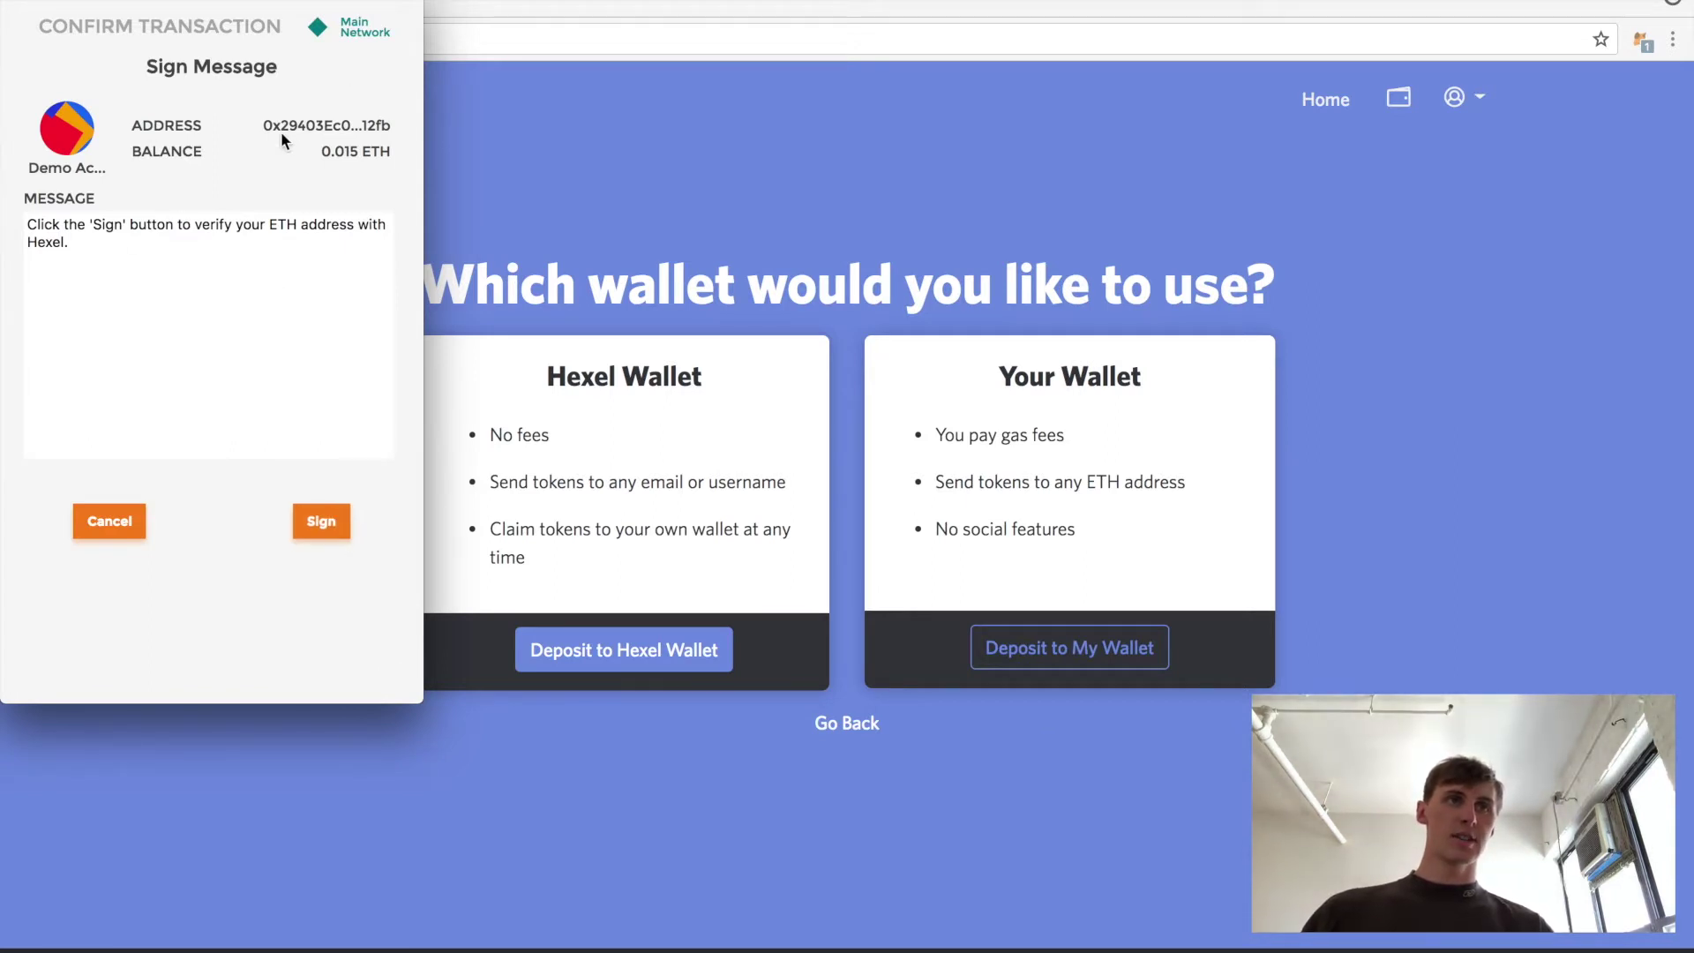
left_click(323, 522)
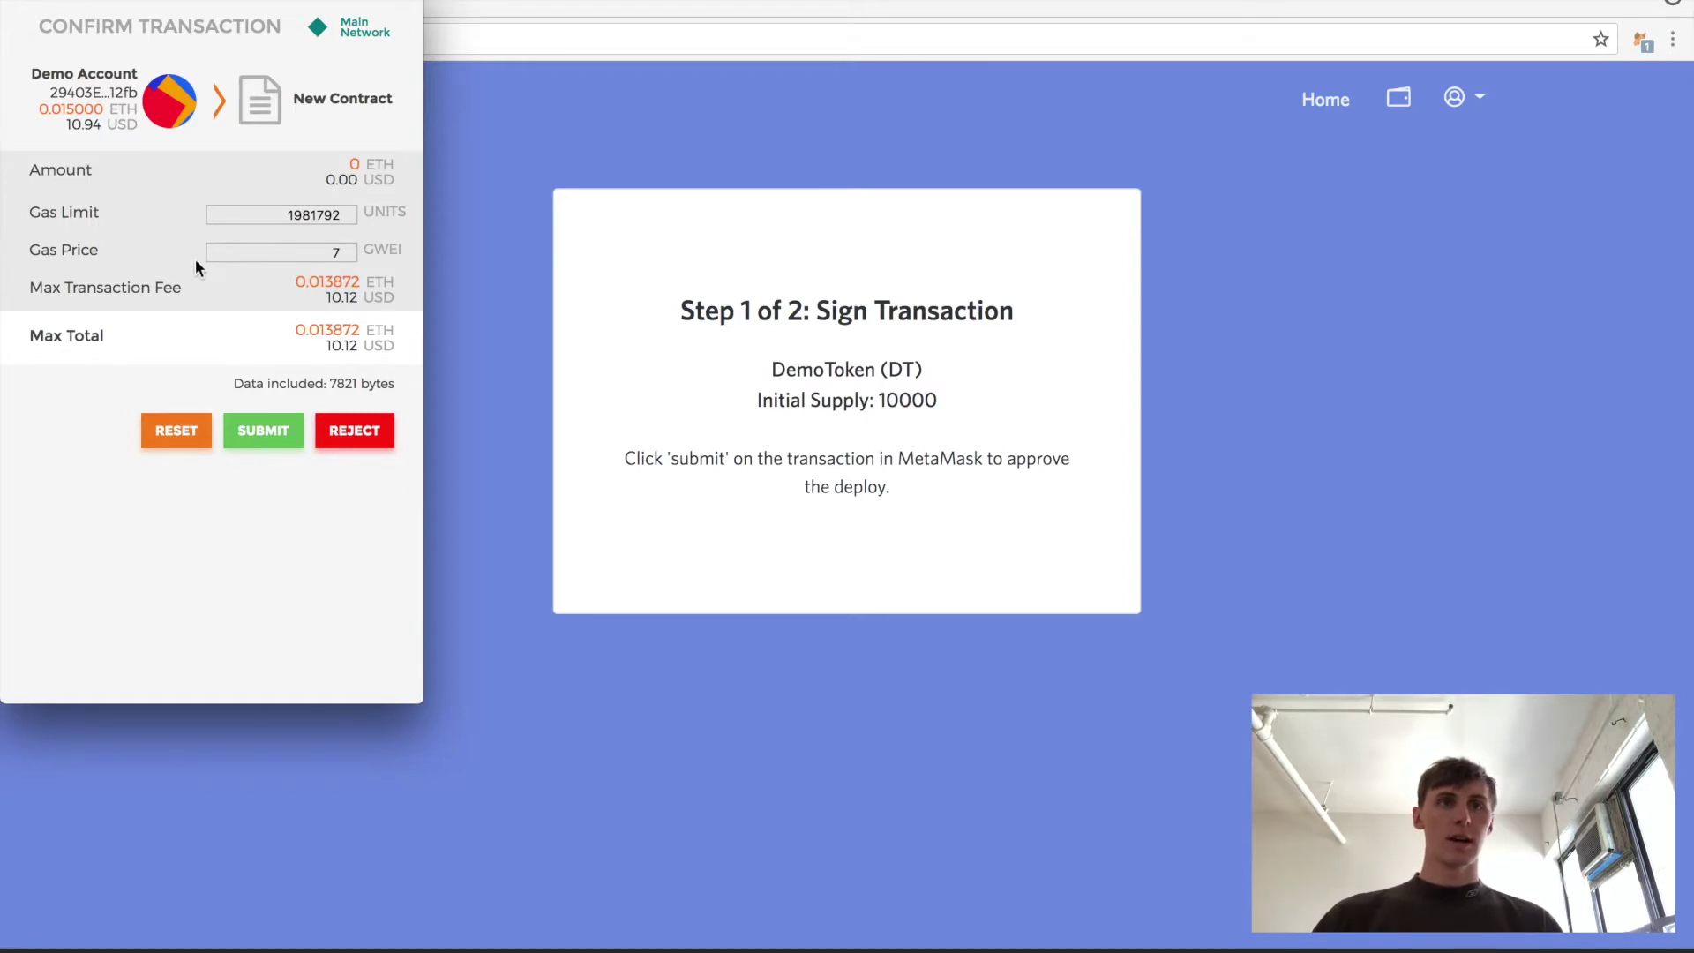
- Review the token name and initial supply, and submit the contract deployment transaction in MetaMask
left_click(874, 371)
left_click_drag(773, 400, 930, 408)
key("super+grave")
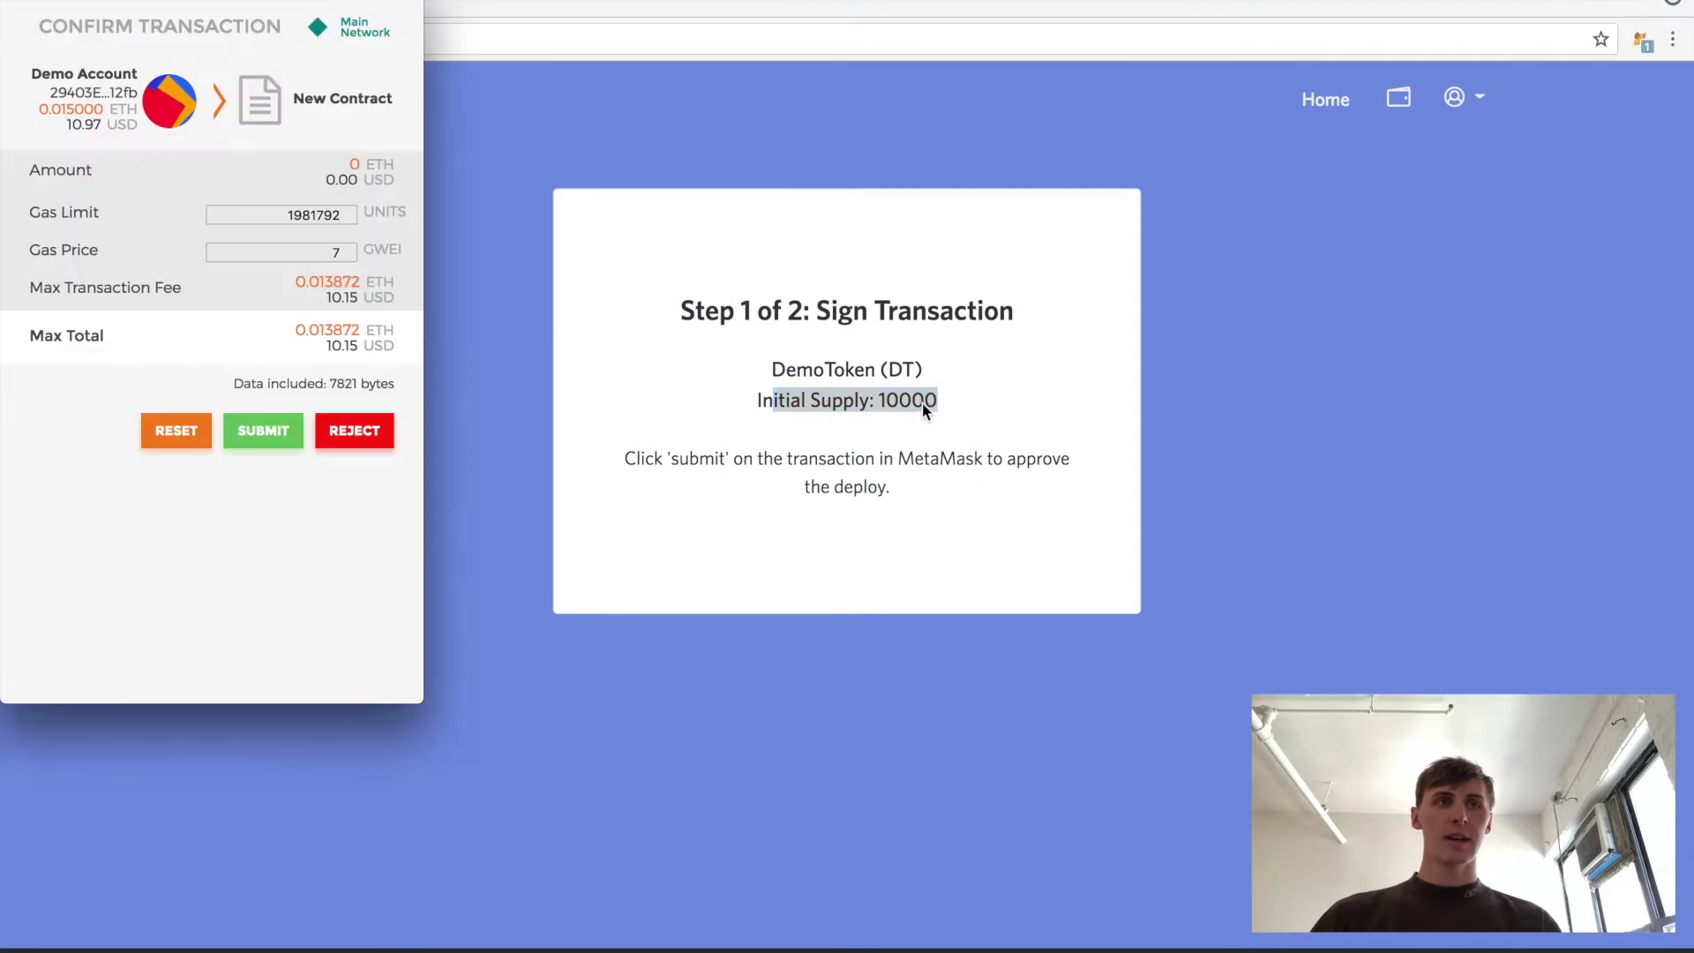
left_click(253, 431)
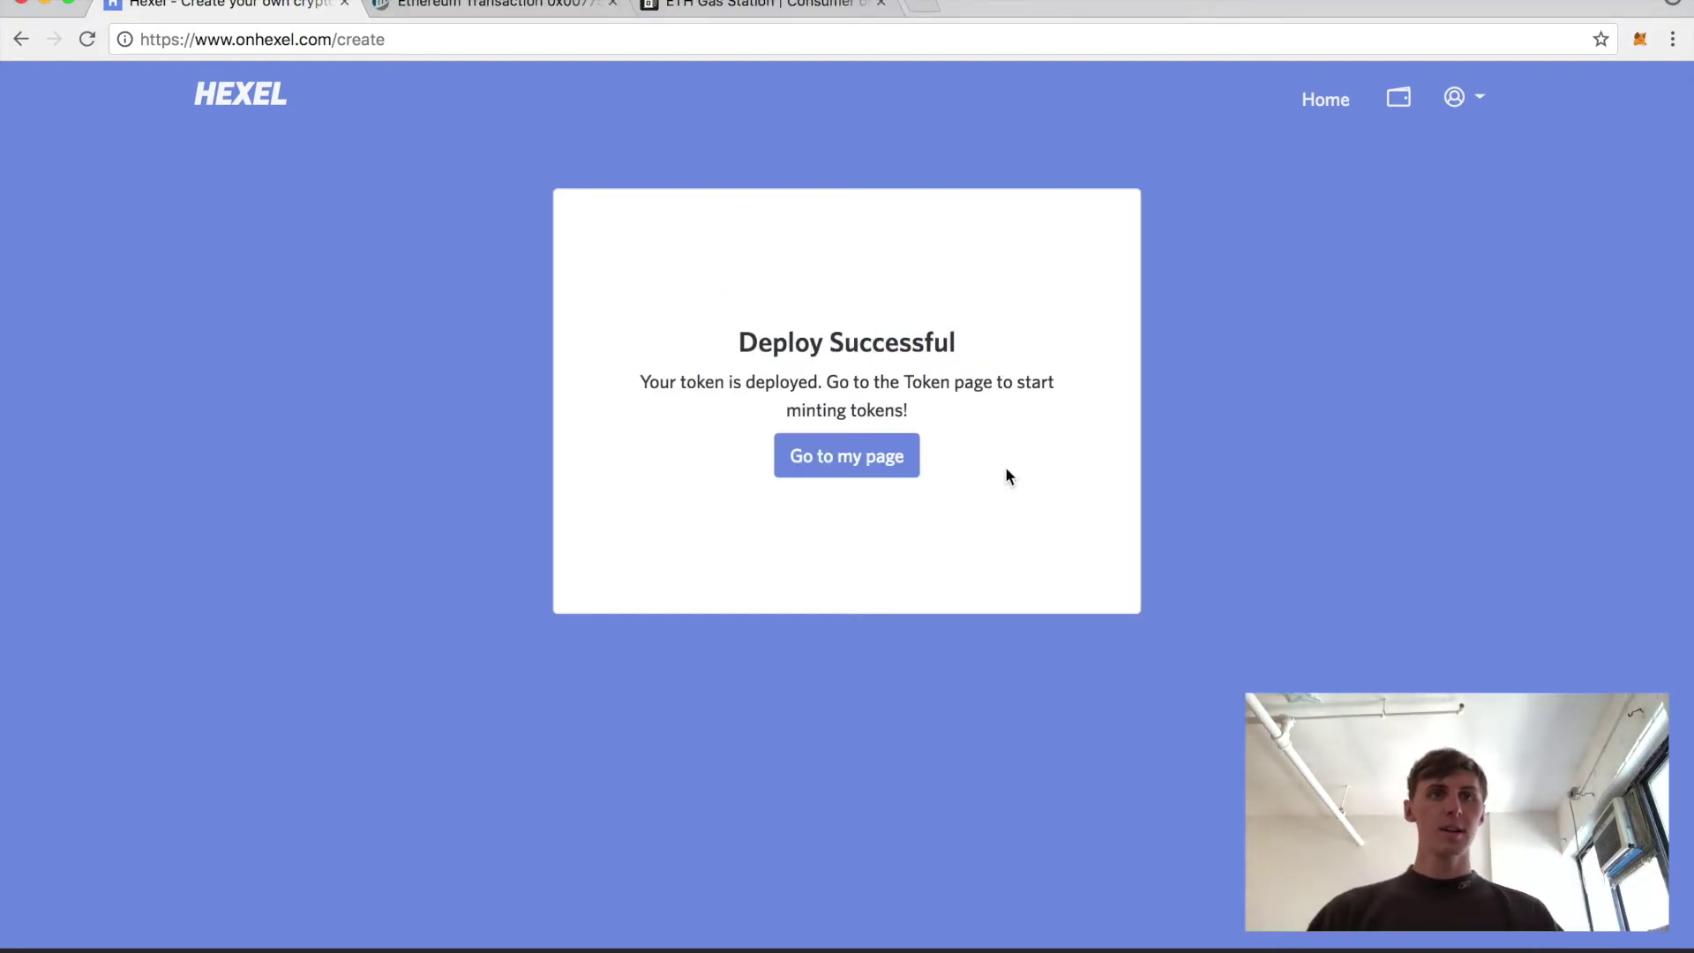
- Open the deployed token's page, and view its balance and transactions in the Hexel wallet
left_click(847, 463)
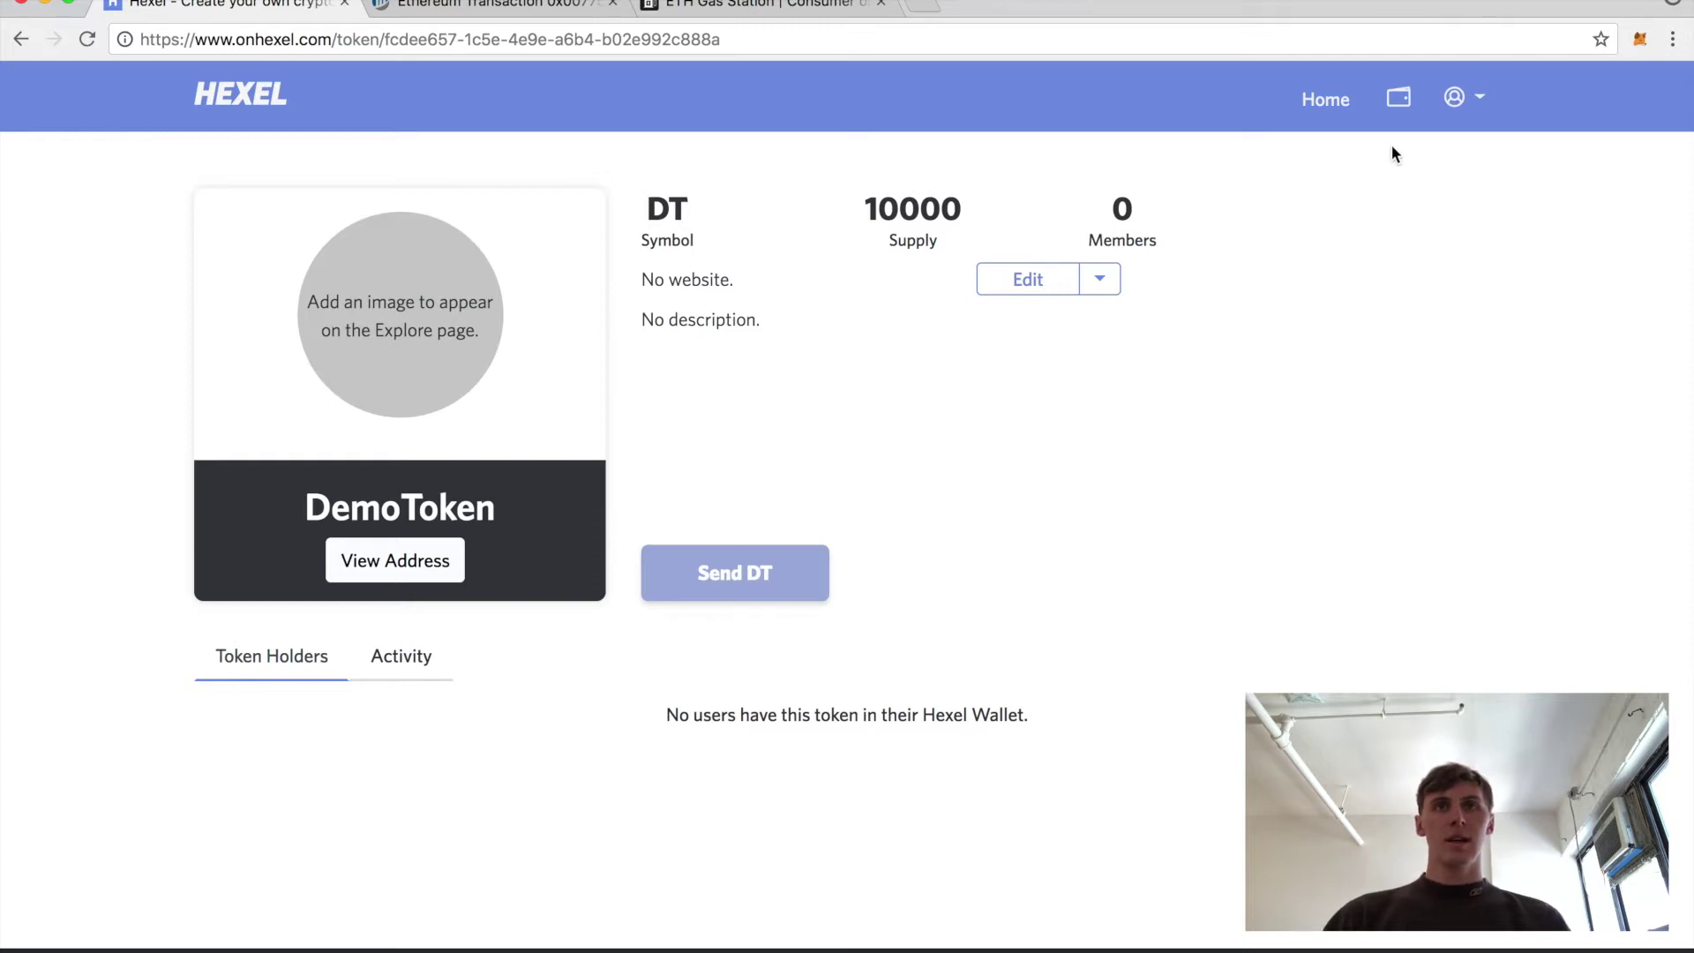
left_click(1398, 99)
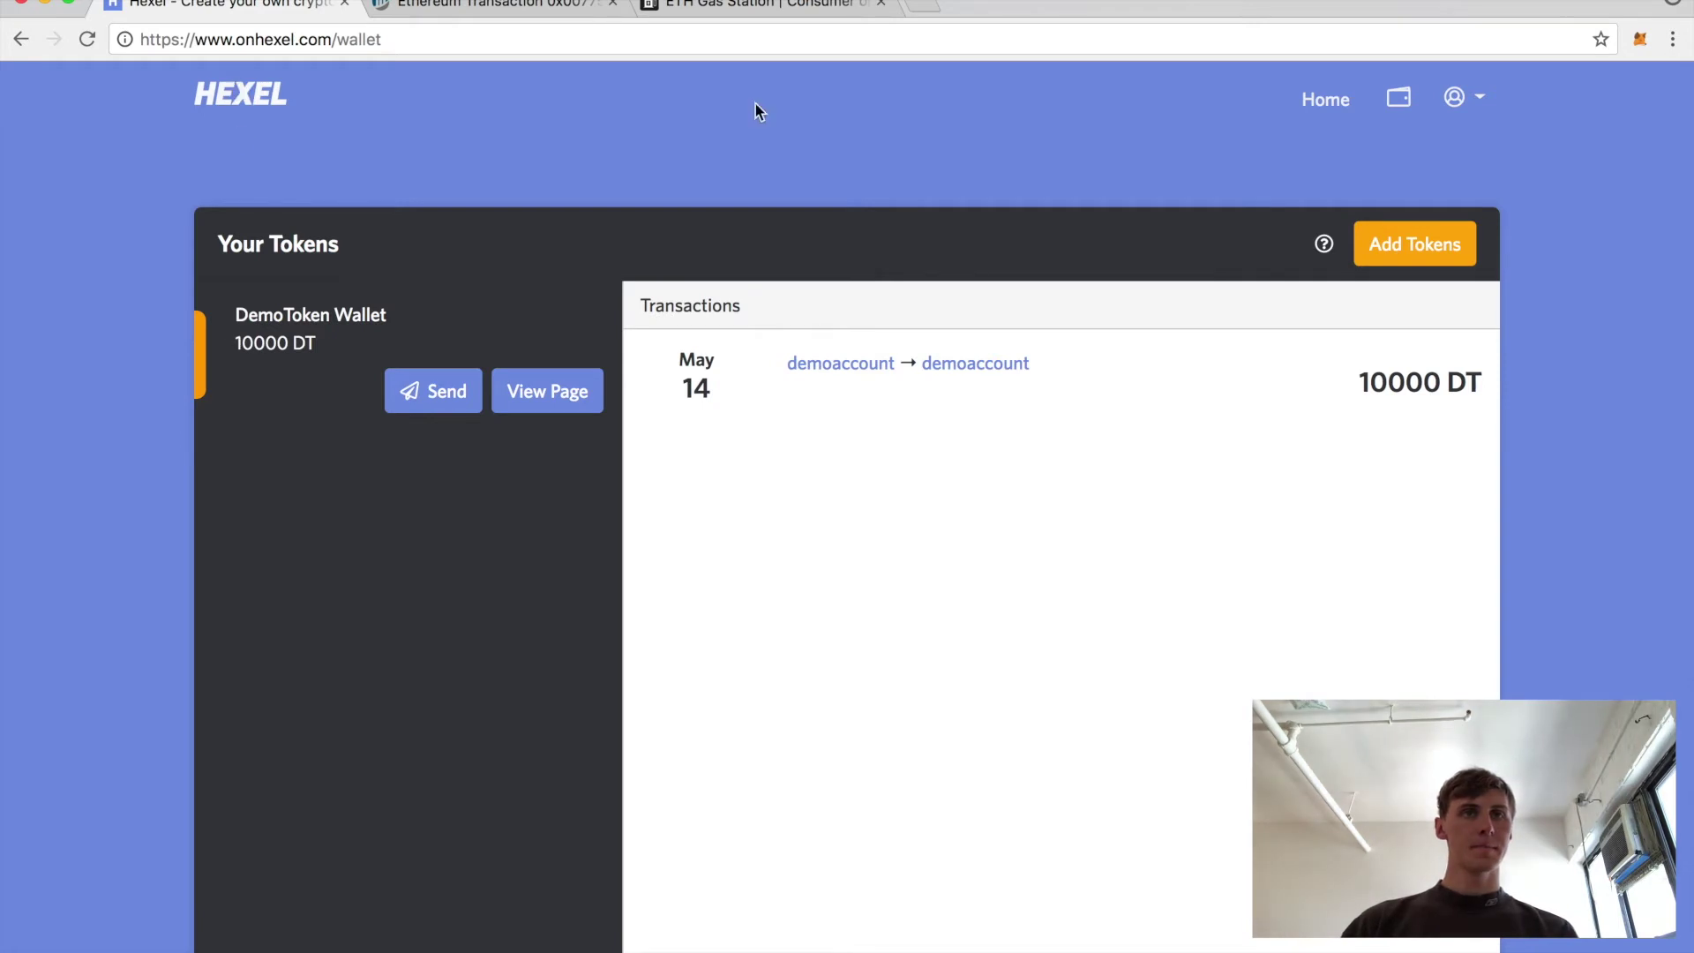
- Link a Discord account from the account settings and authorize Hexel to access it
left_click(1461, 97)
left_click(1312, 390)
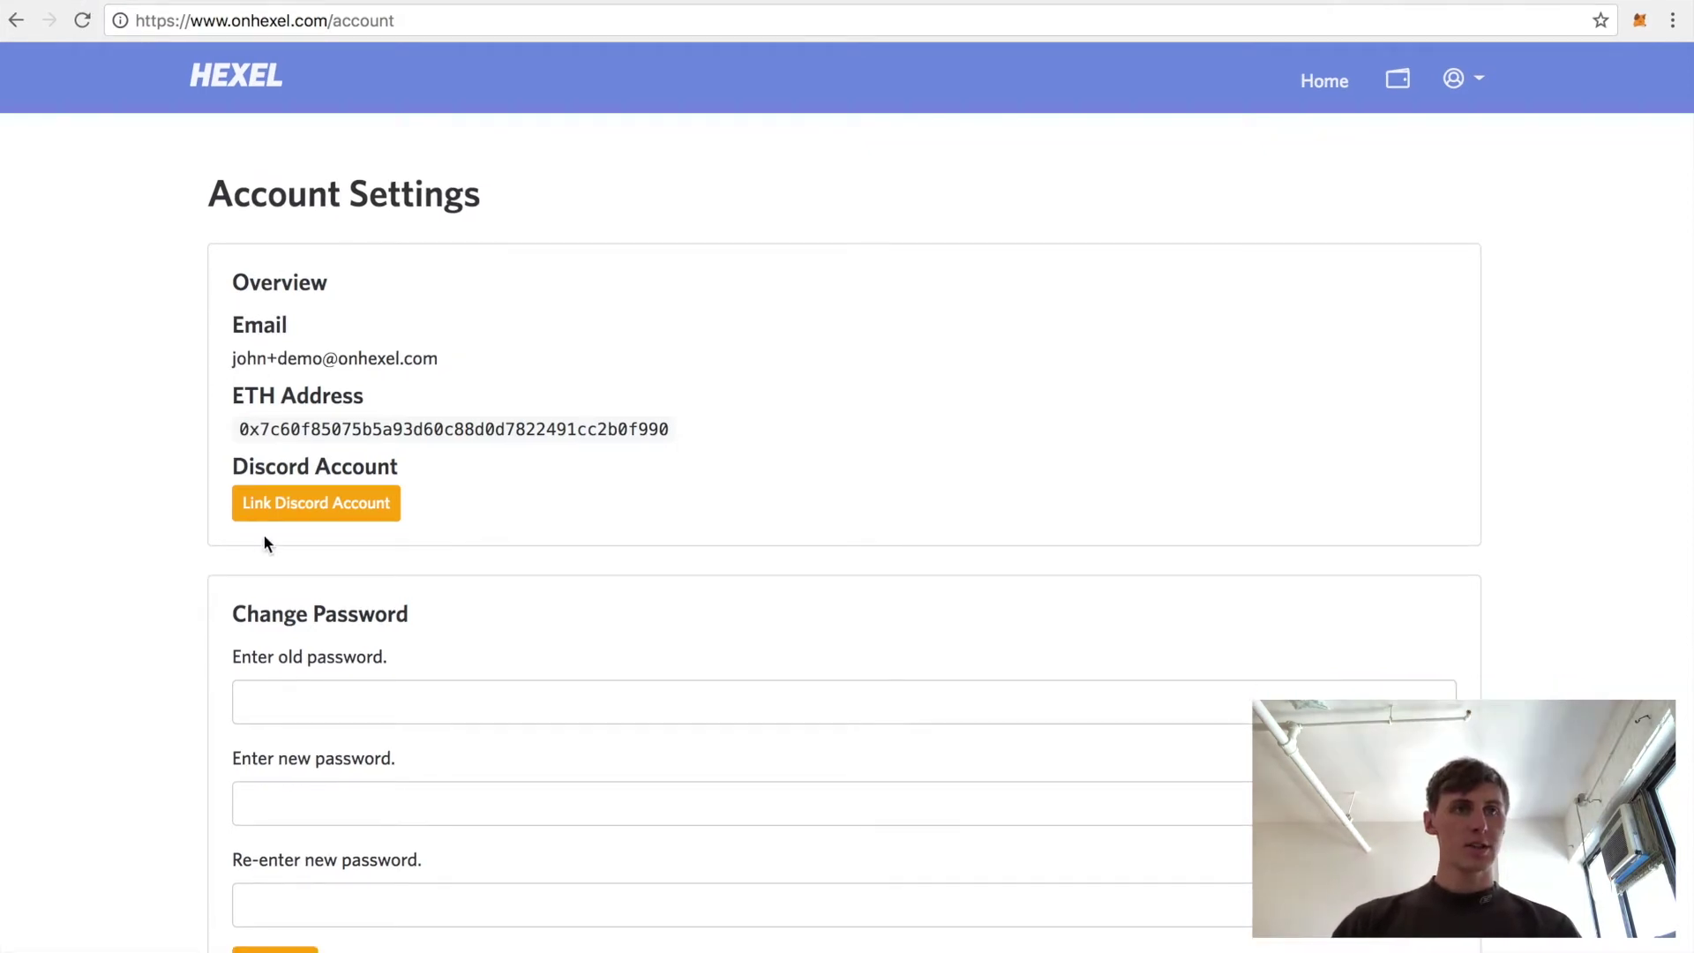
left_click(311, 517)
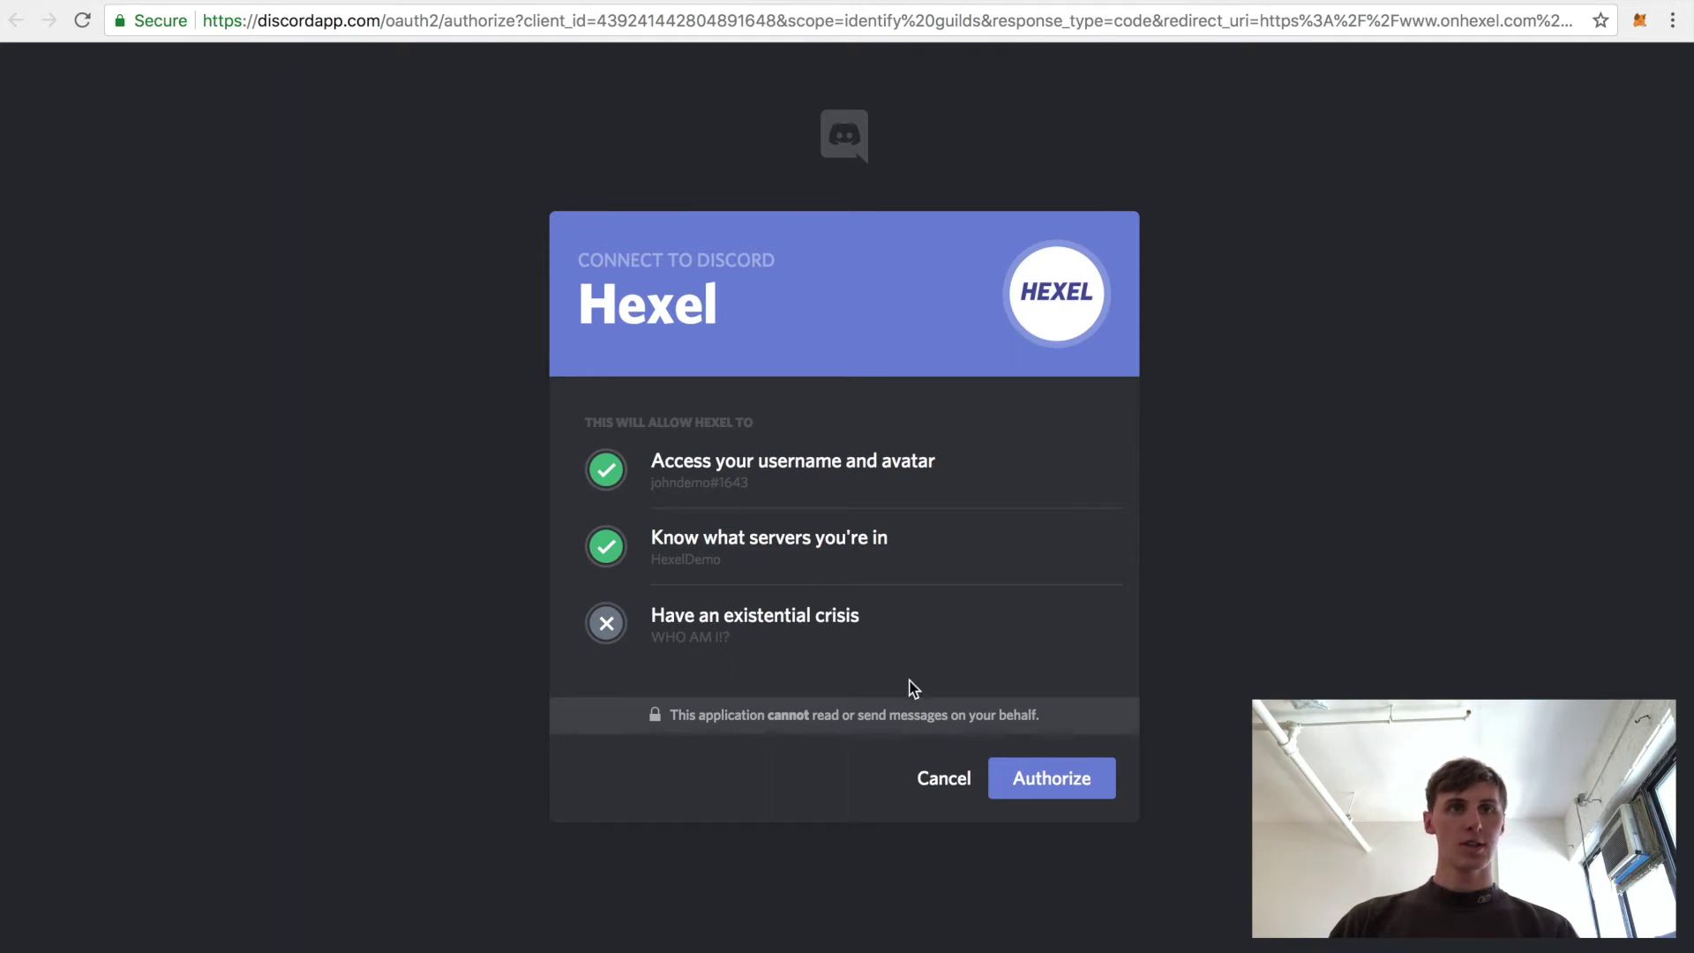
left_click(1029, 785)
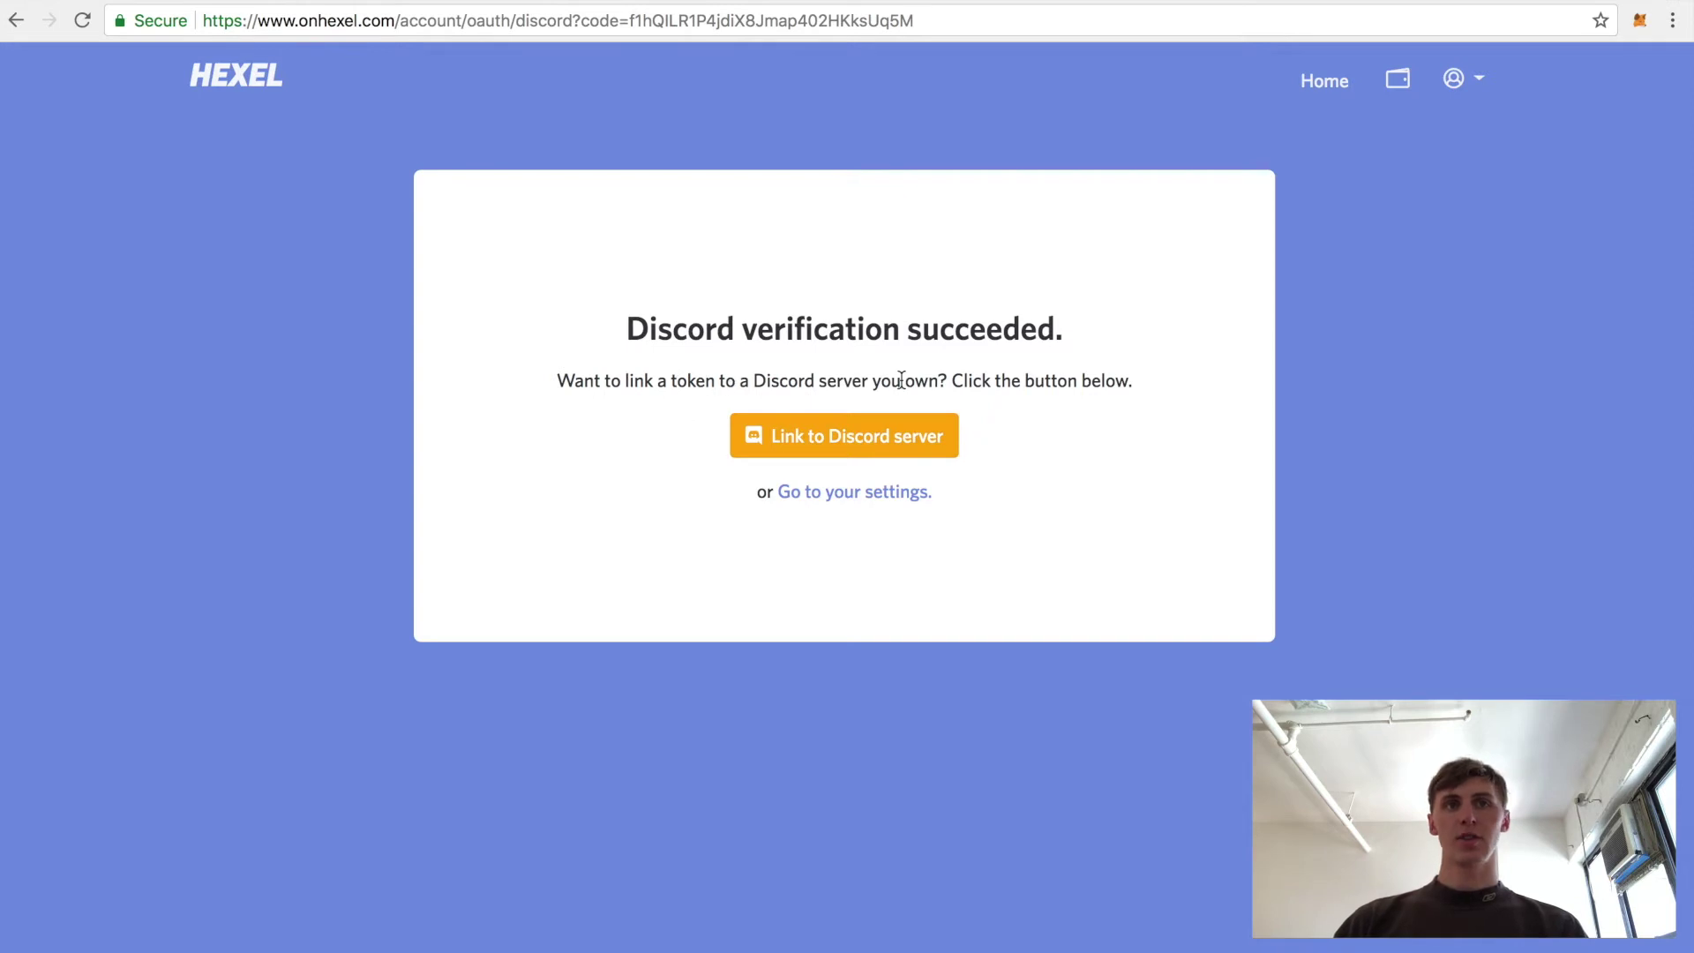
- Try to link DemoToken to a Discord server from the Discord verification page
left_click(812, 441)
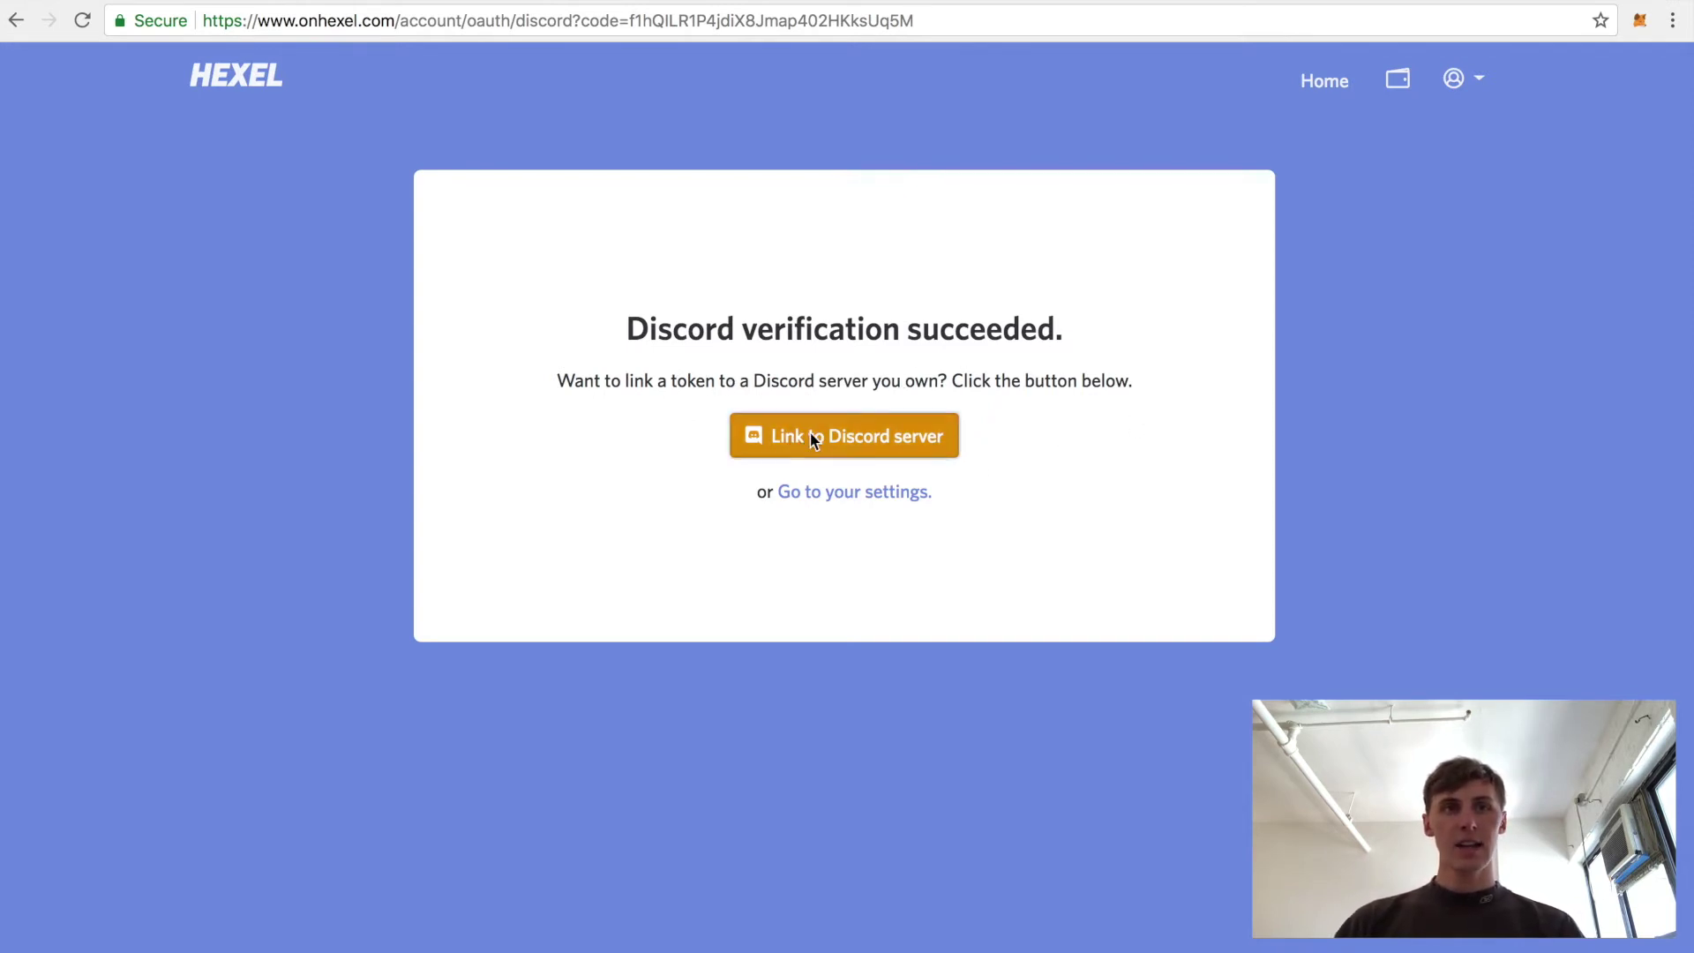
left_click(745, 200)
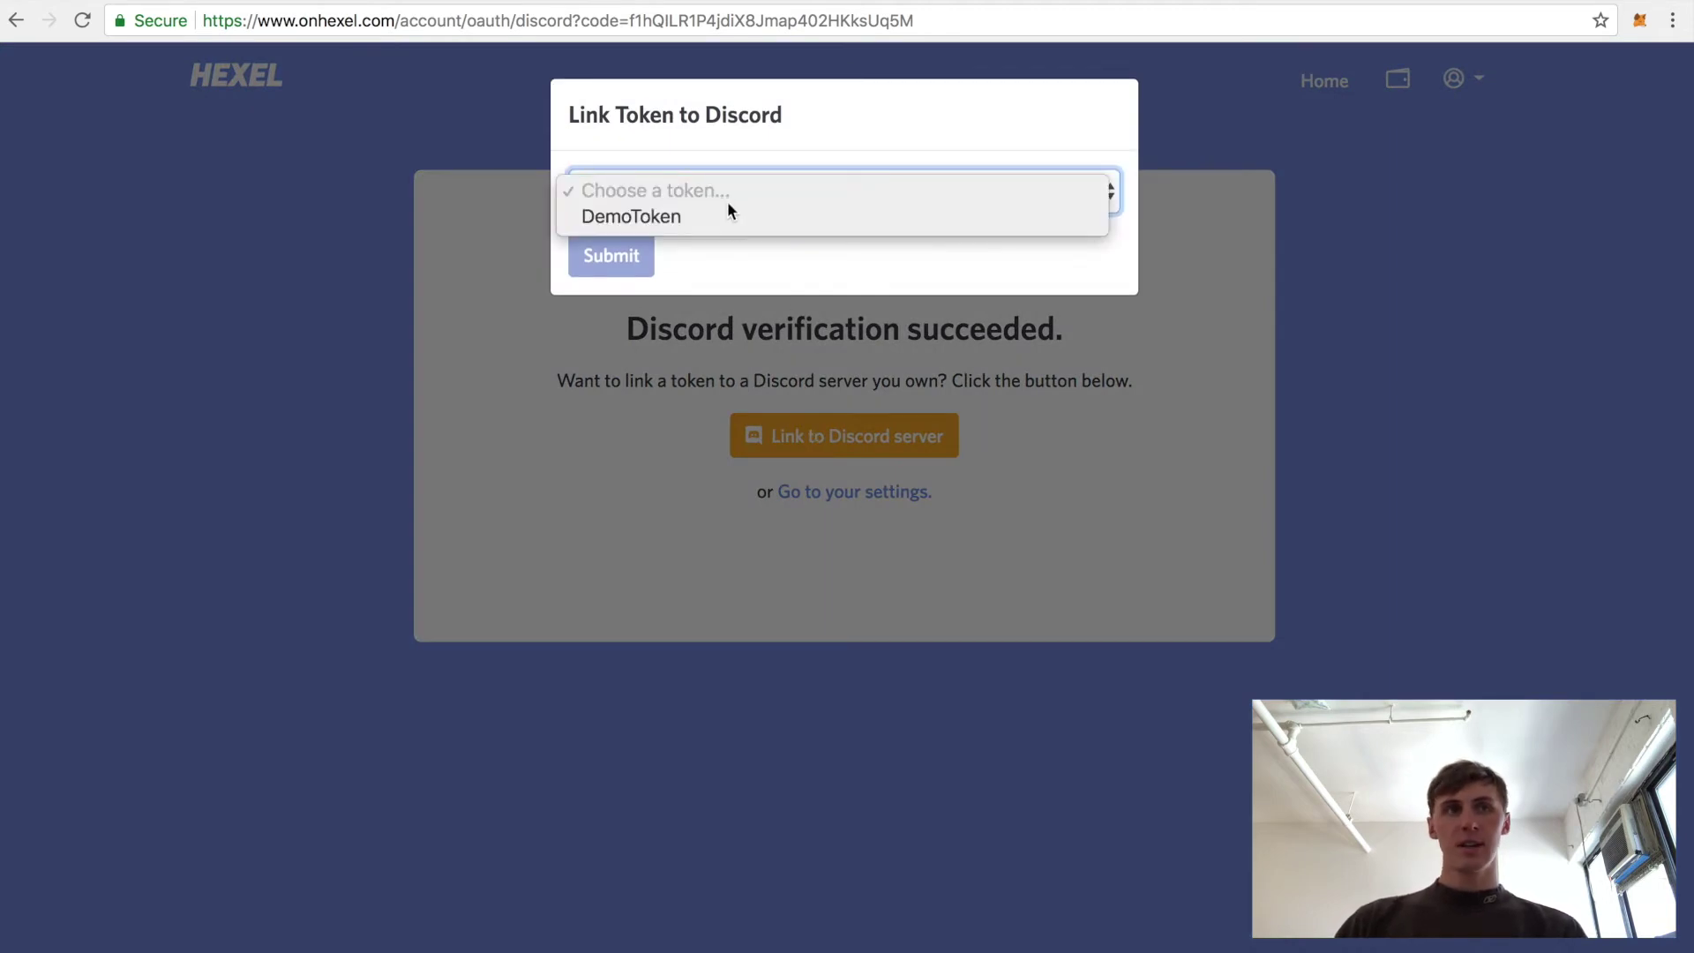
left_click(720, 219)
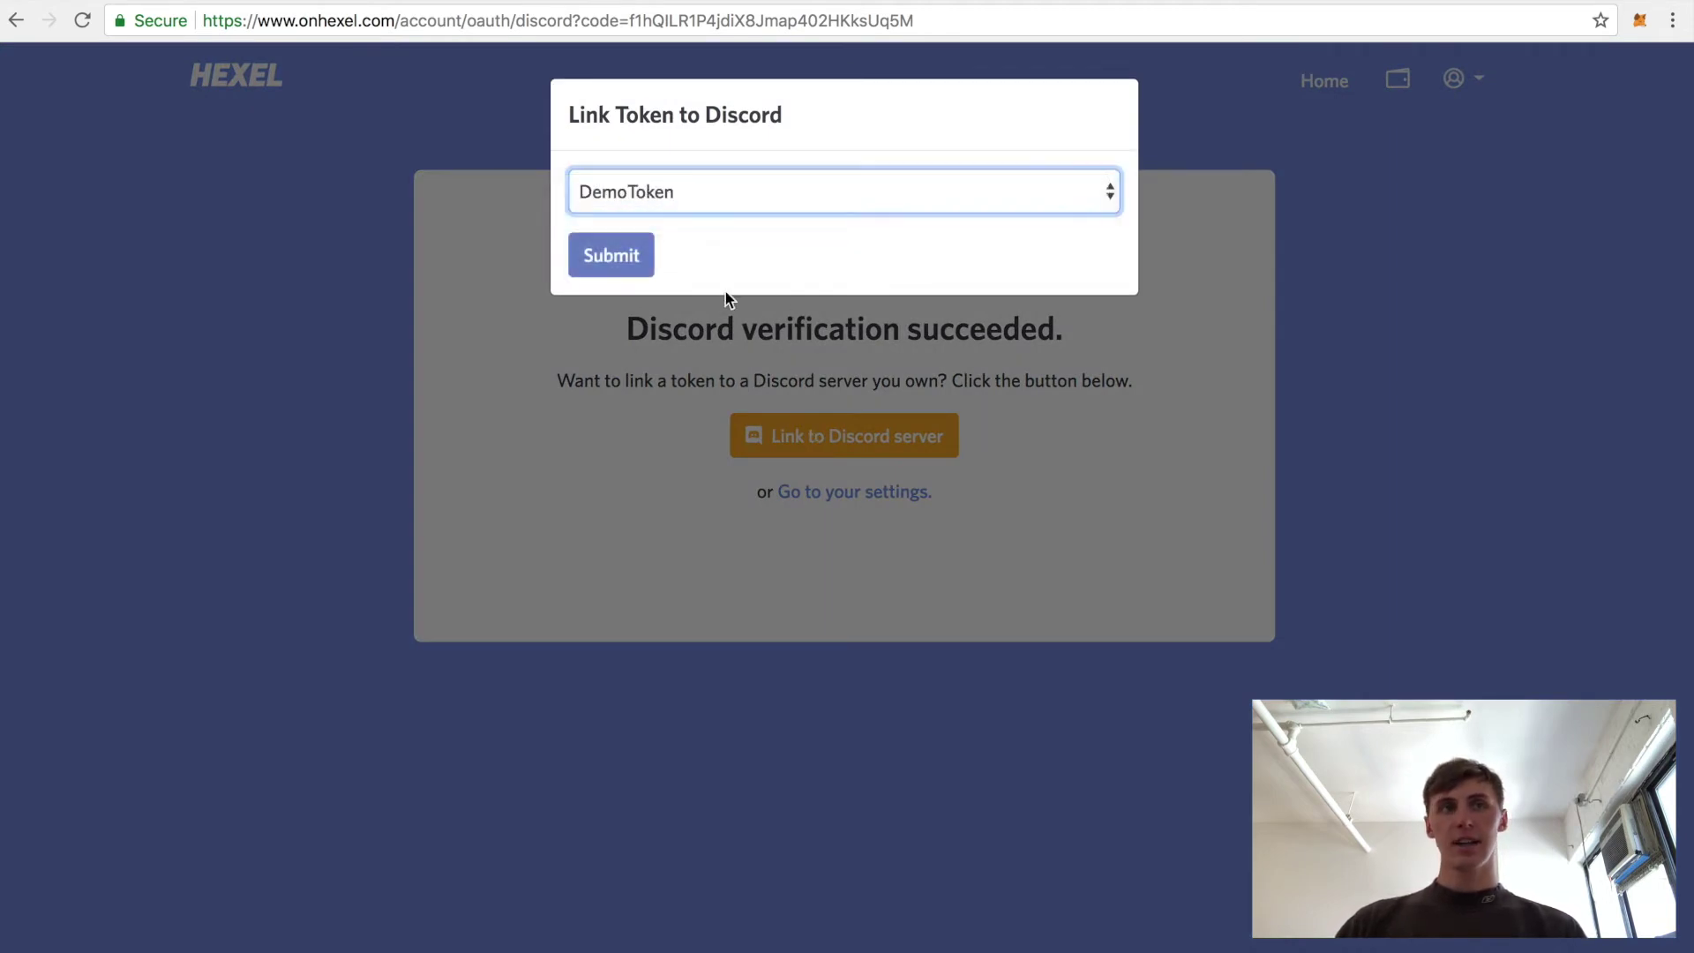
left_click(633, 270)
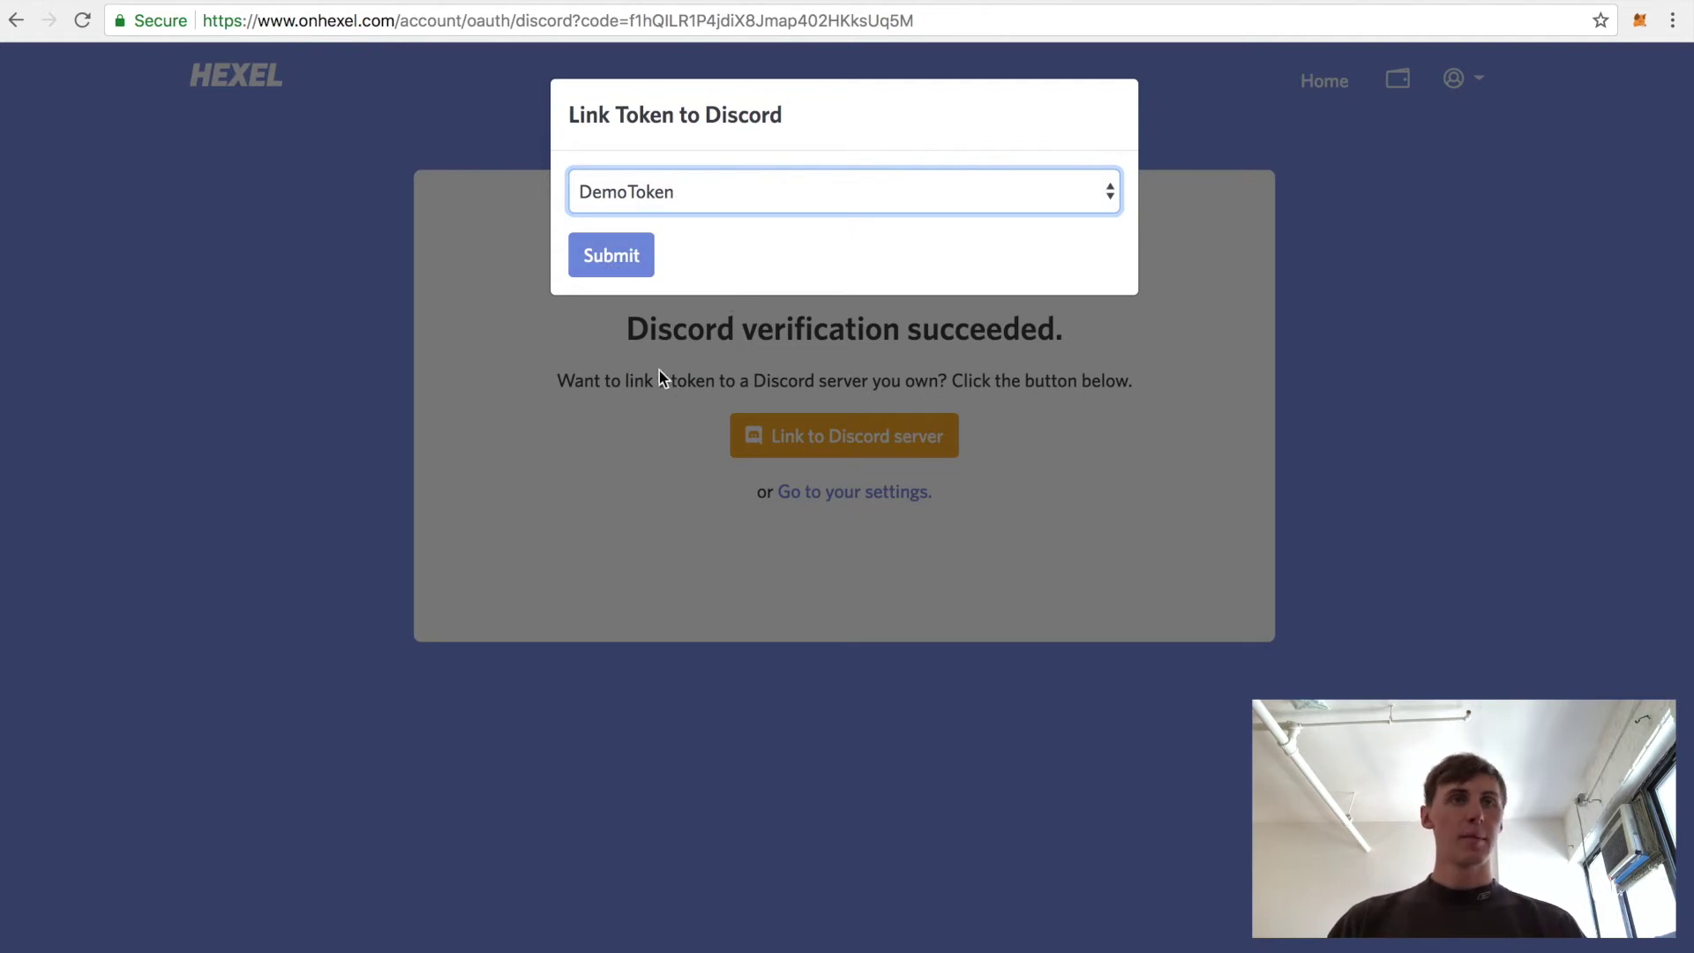
- Edit DemoToken's page to link the token to the HexelDemo Discord server, checking that server in Discord before submitting
left_click(1456, 78)
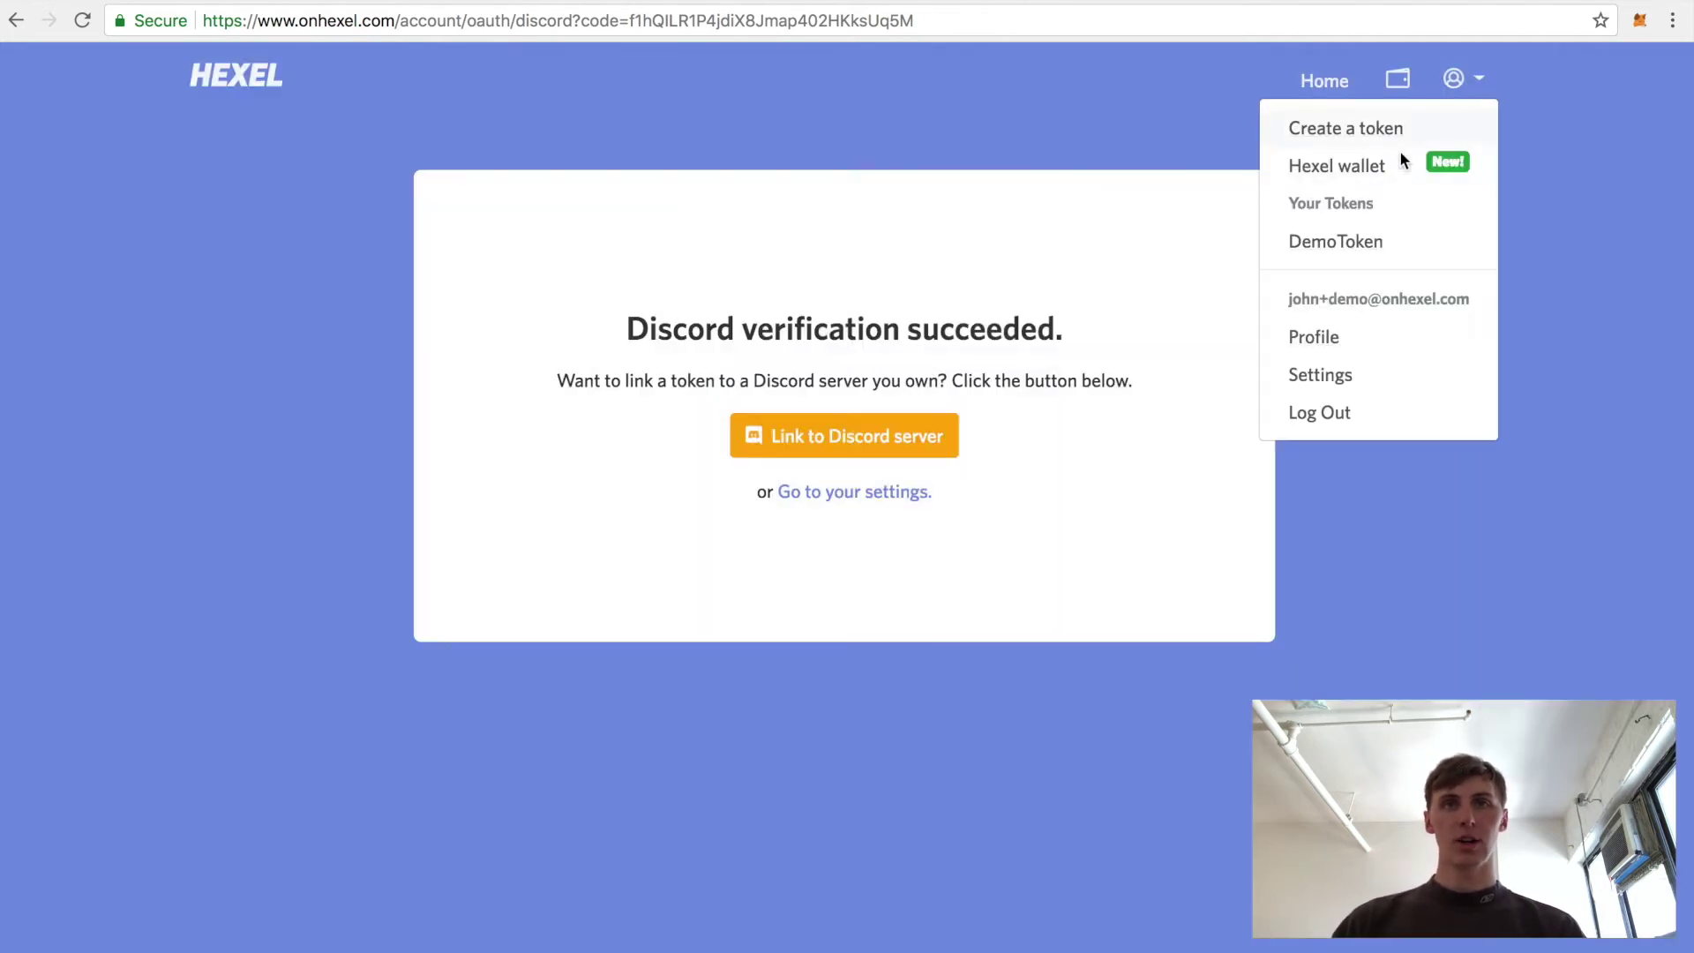
left_click(1326, 240)
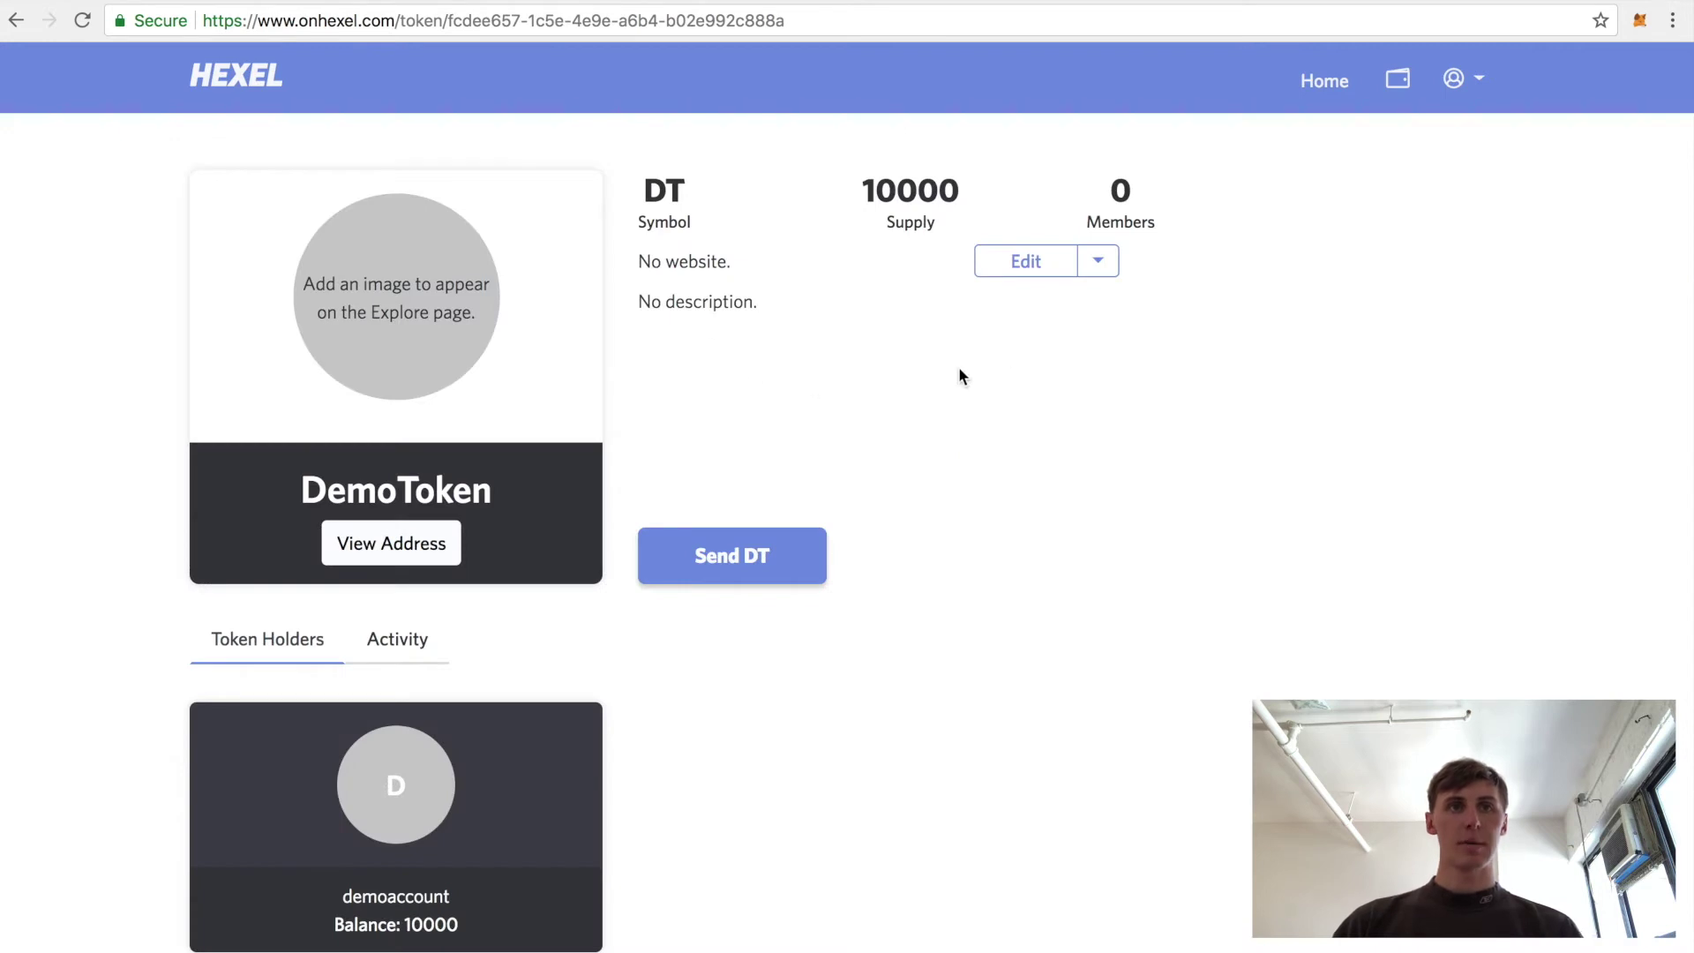
left_click(1027, 269)
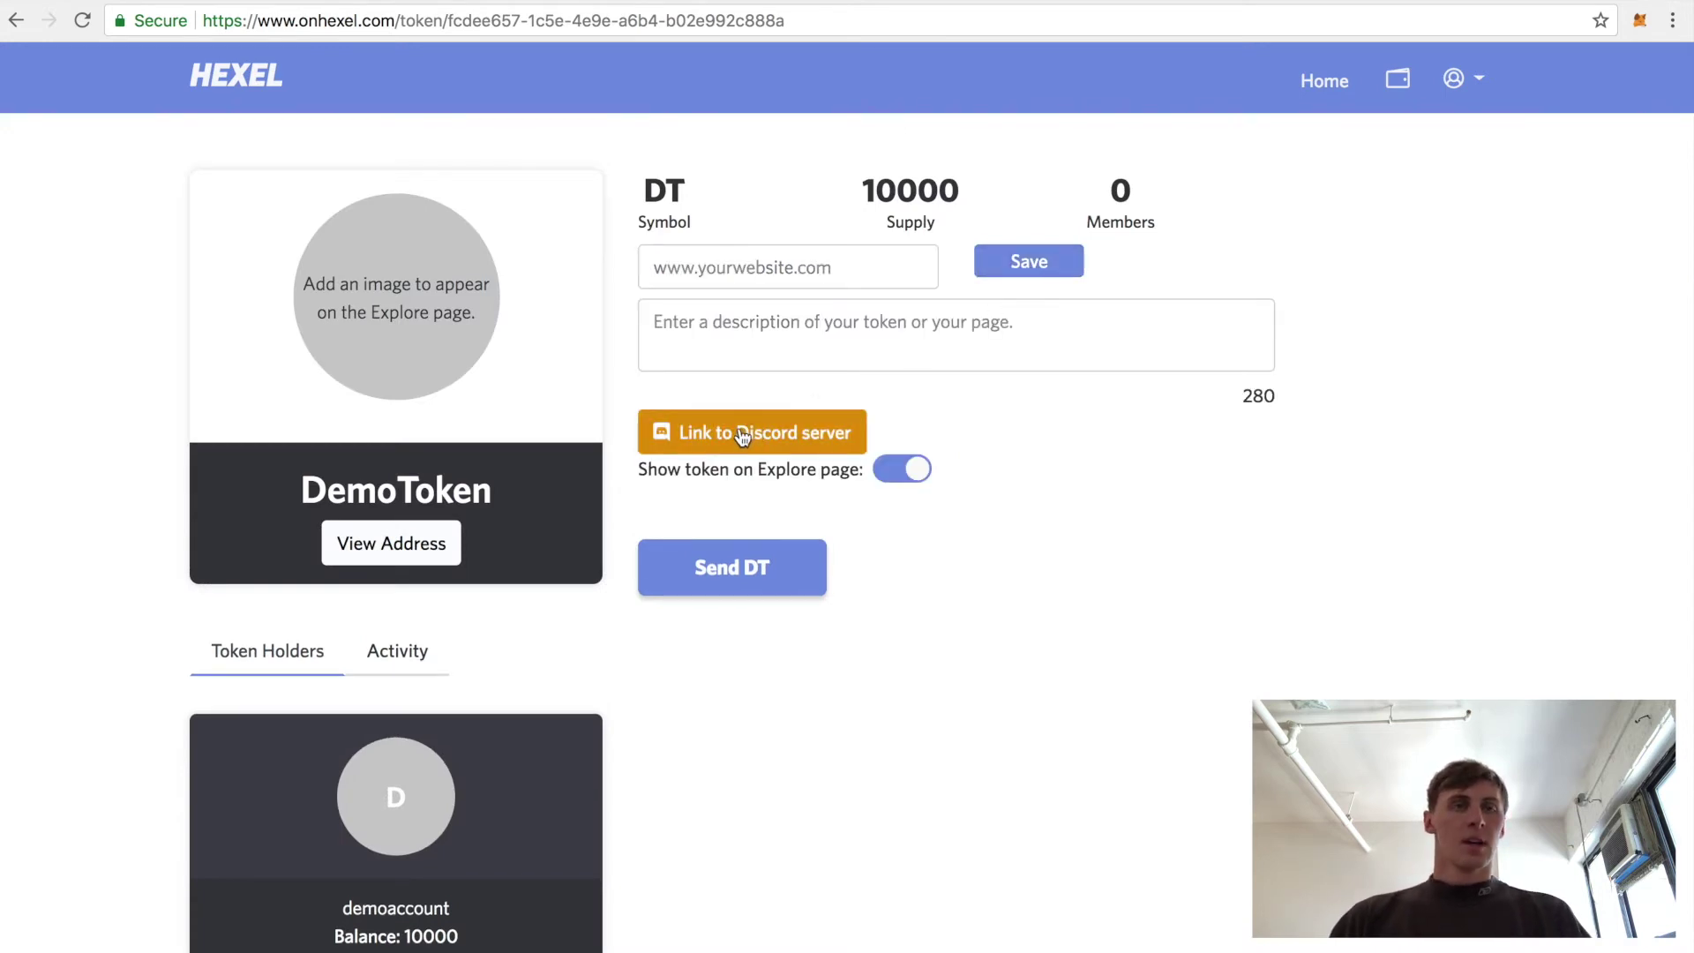
left_click(739, 427)
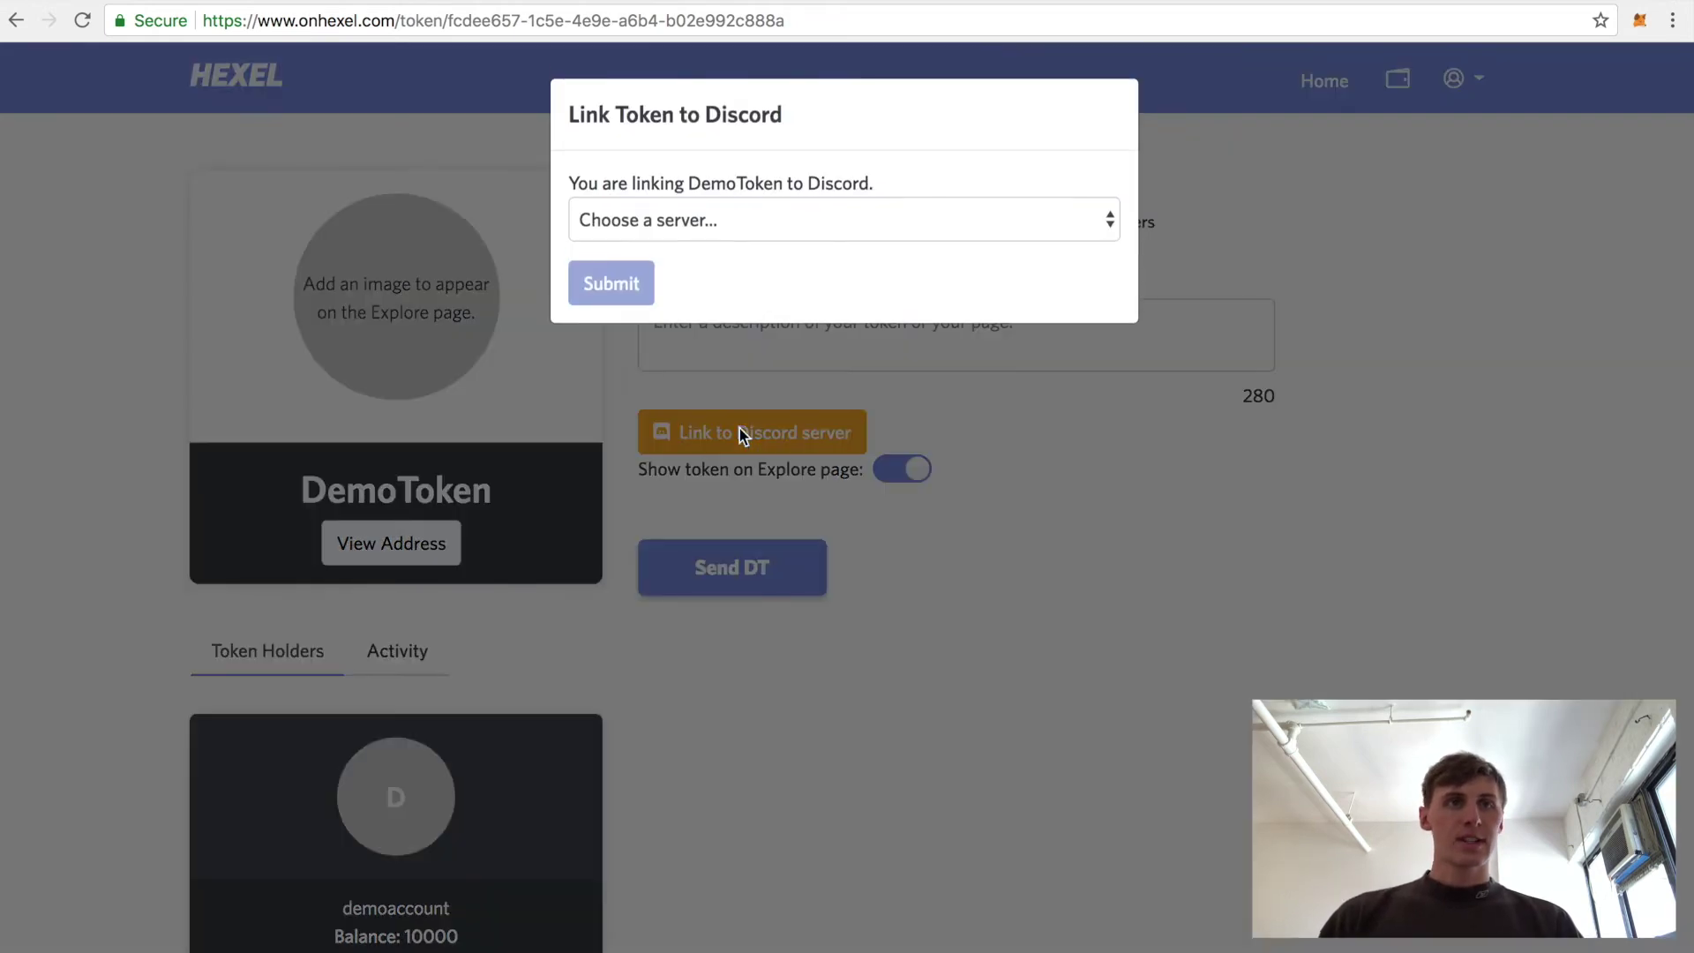
left_click(702, 224)
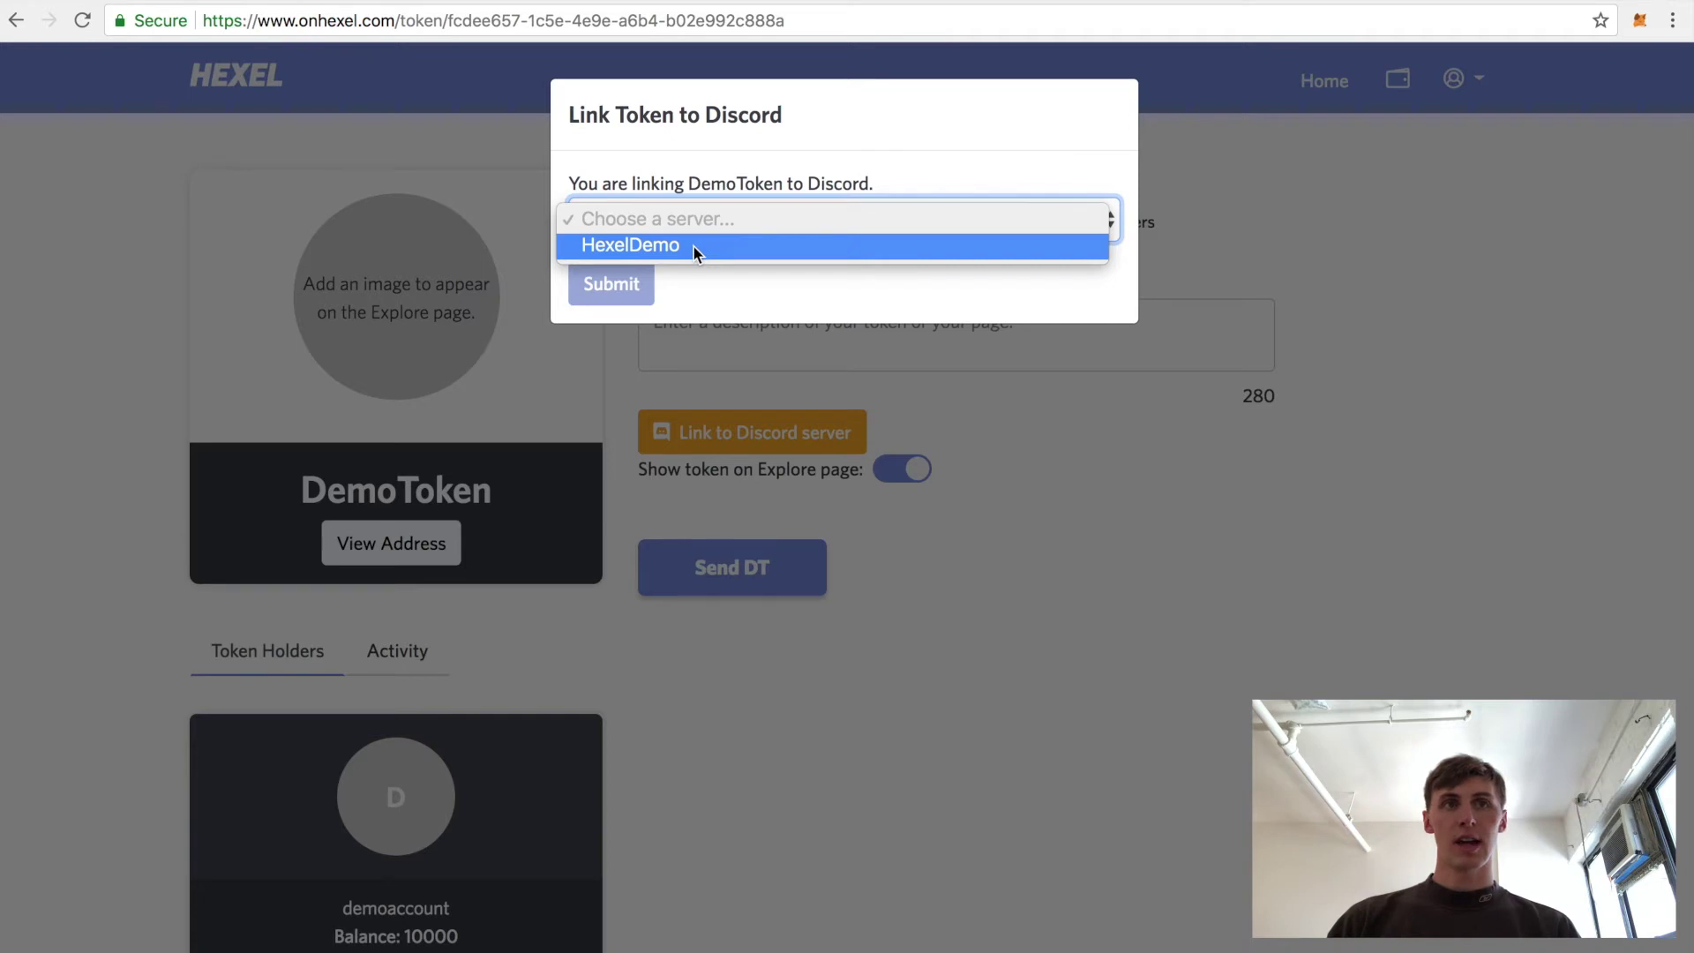
left_click(694, 247)
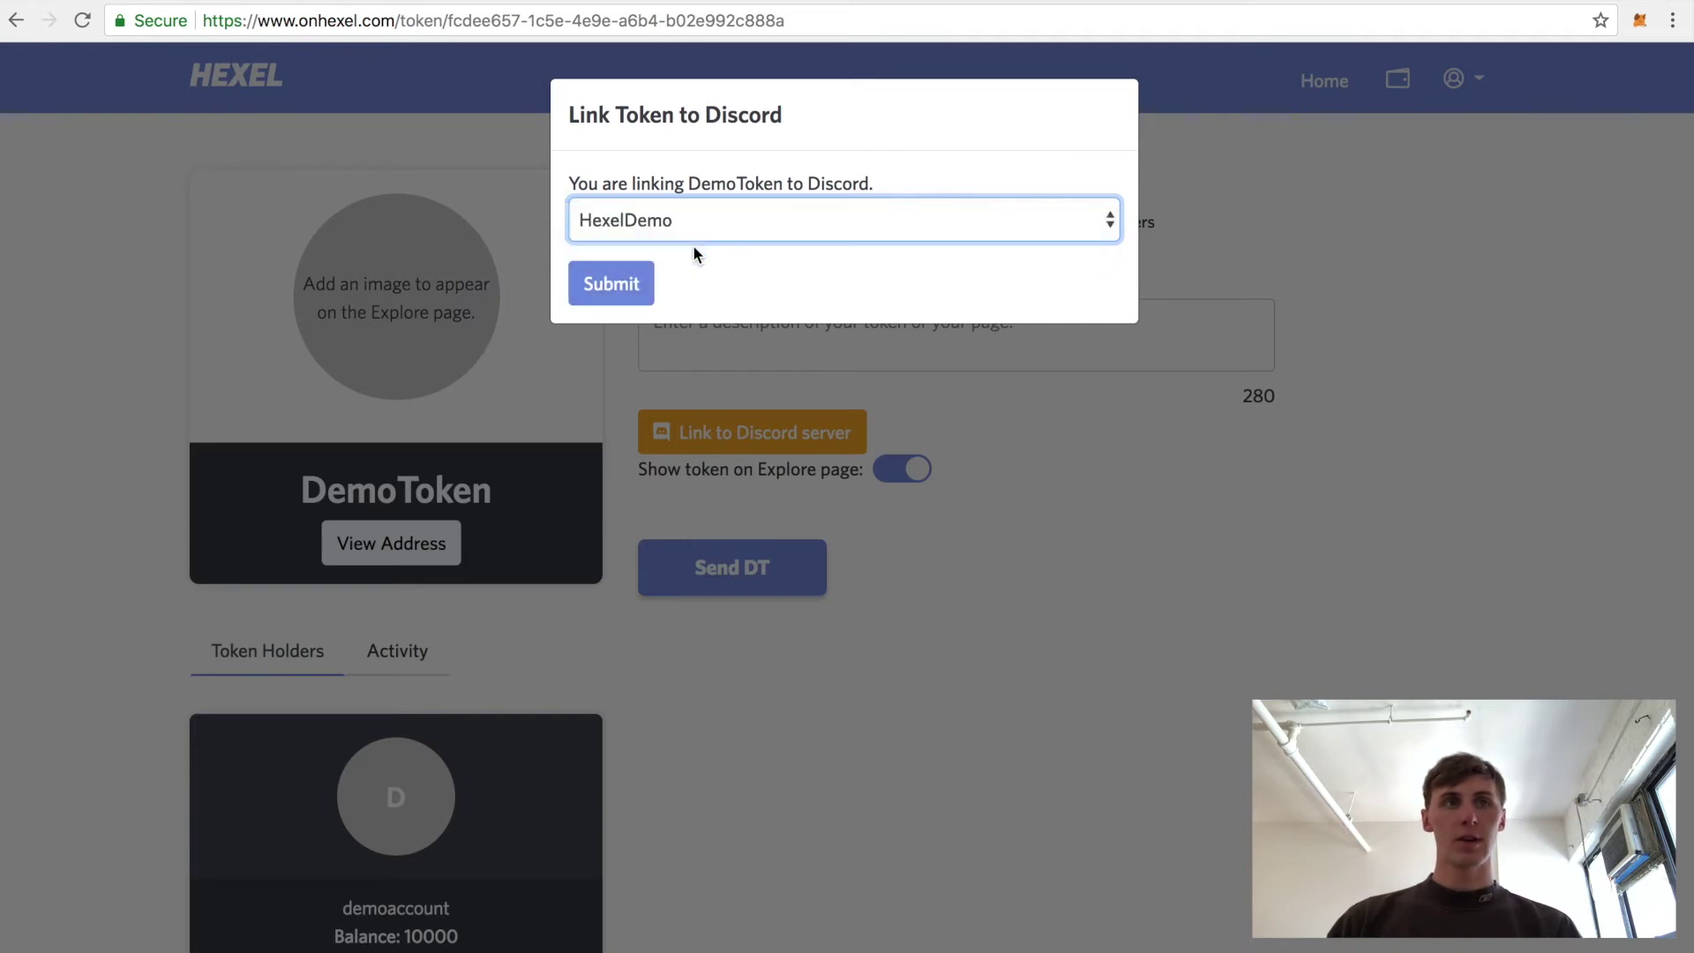
key("super+Tab")
key("super+Tab")
key("super+Tab")
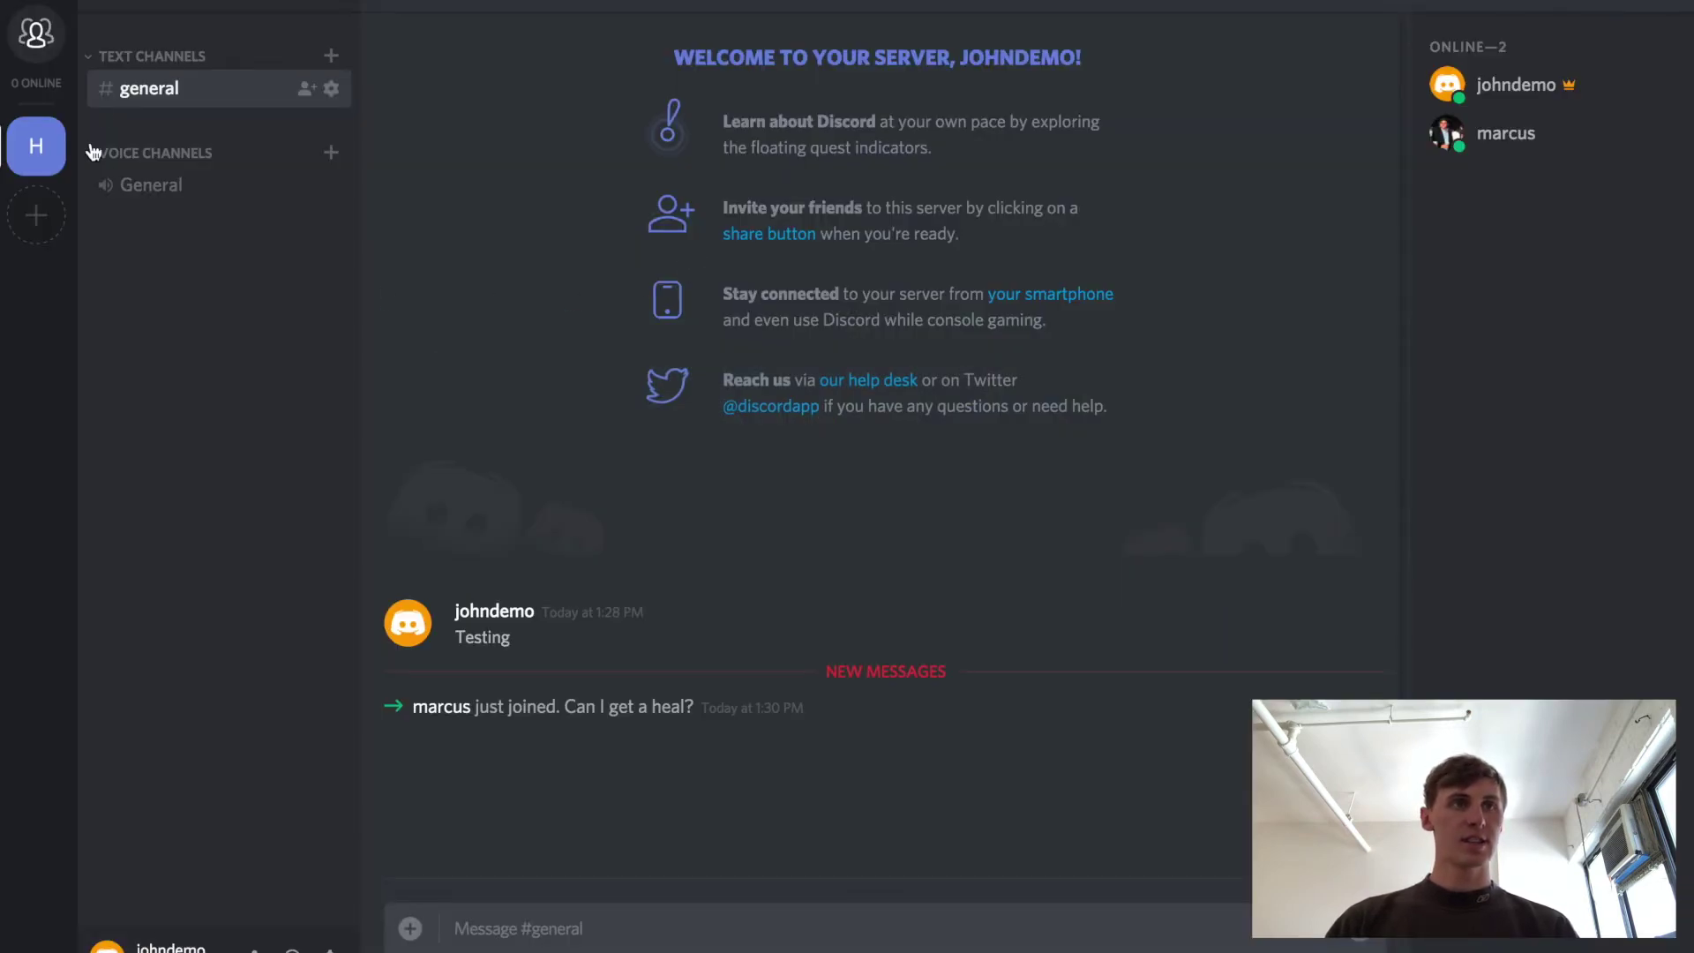
key("super+Tab")
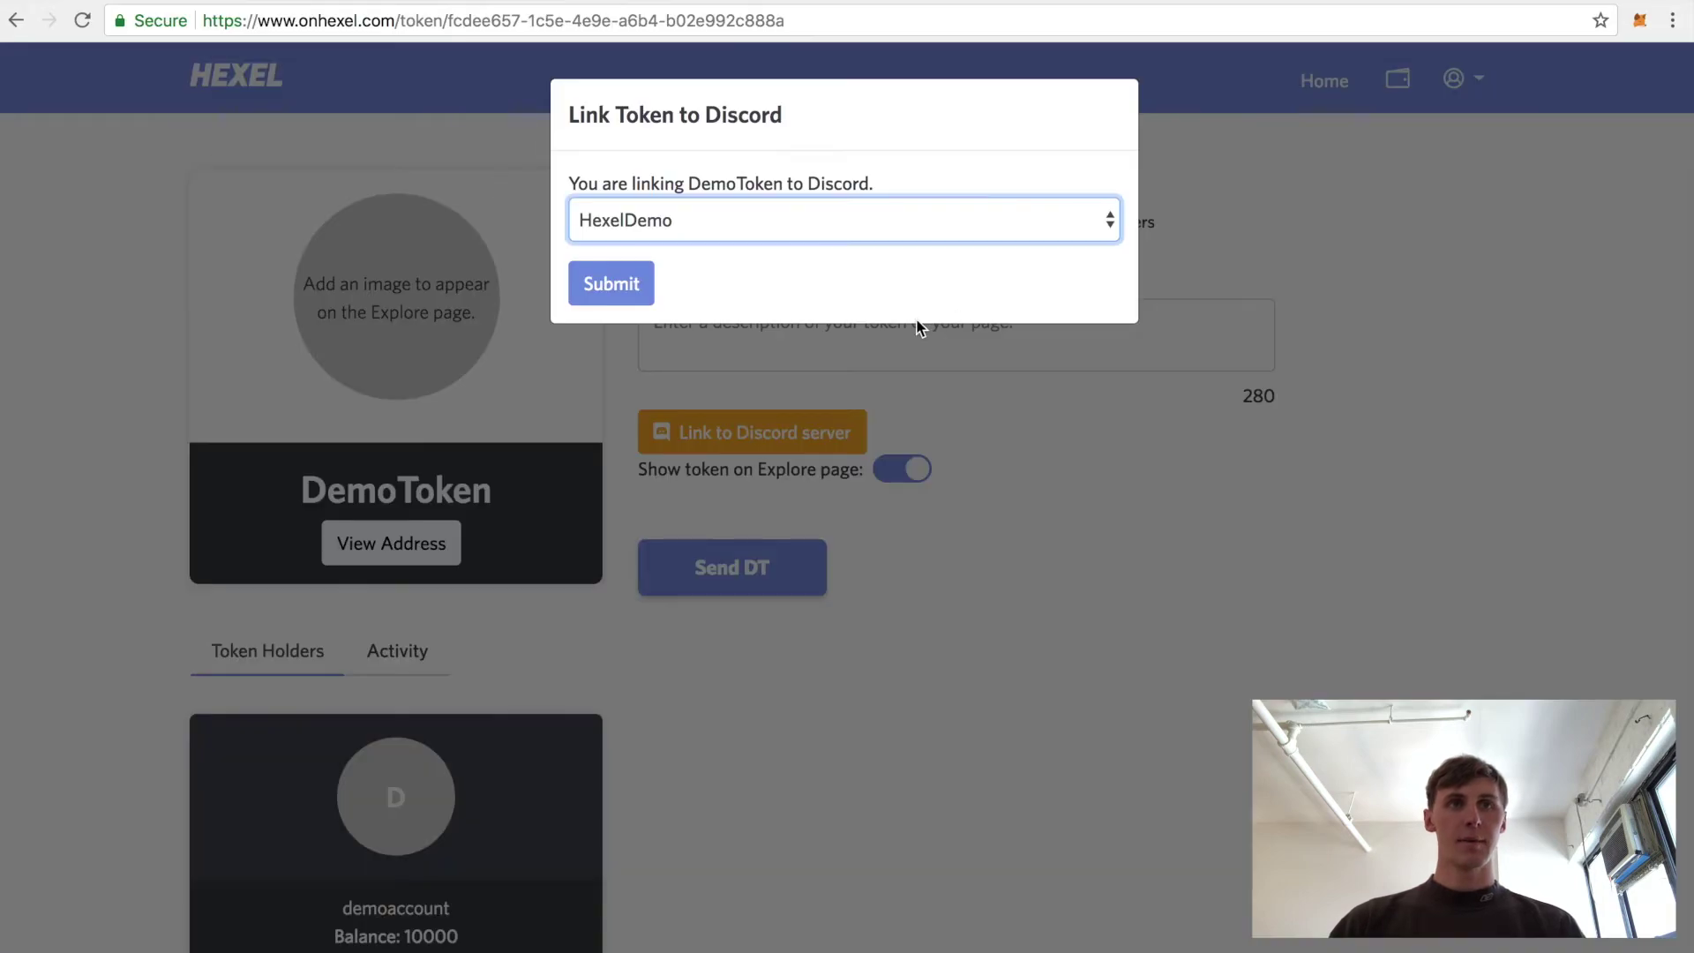
left_click(598, 282)
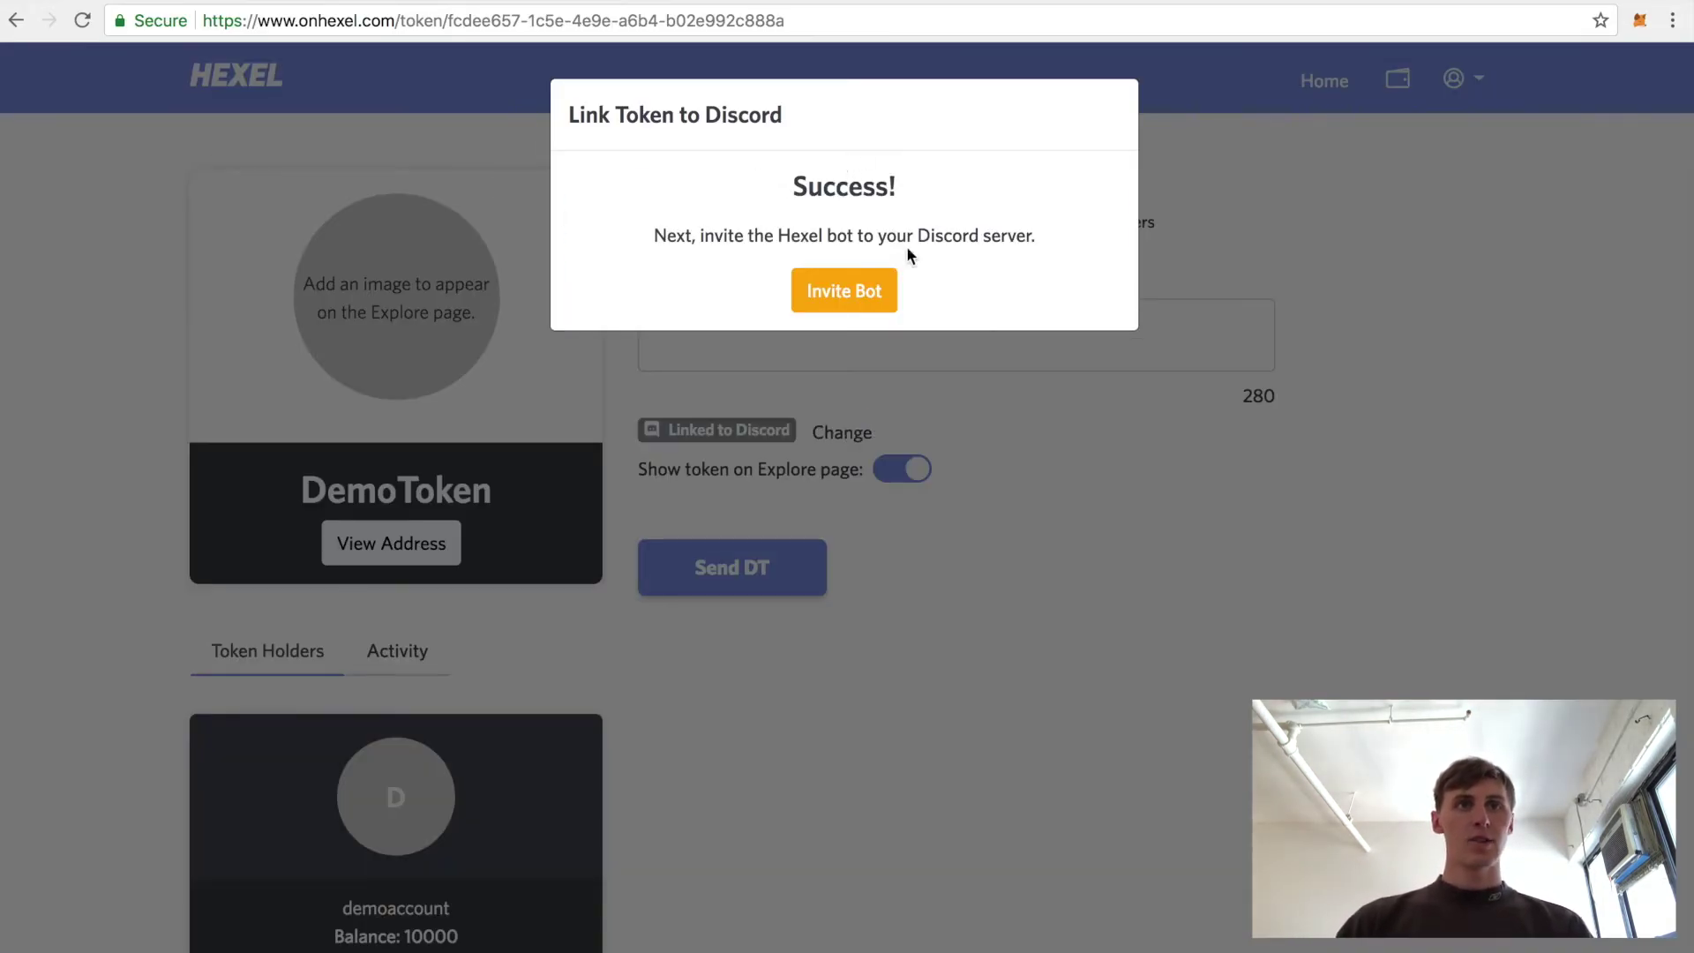
- Invite HexelBot to the HexelDemo Discord server, authorize it, complete the robot check and dismiss the linking dialog
key("super+Tab")
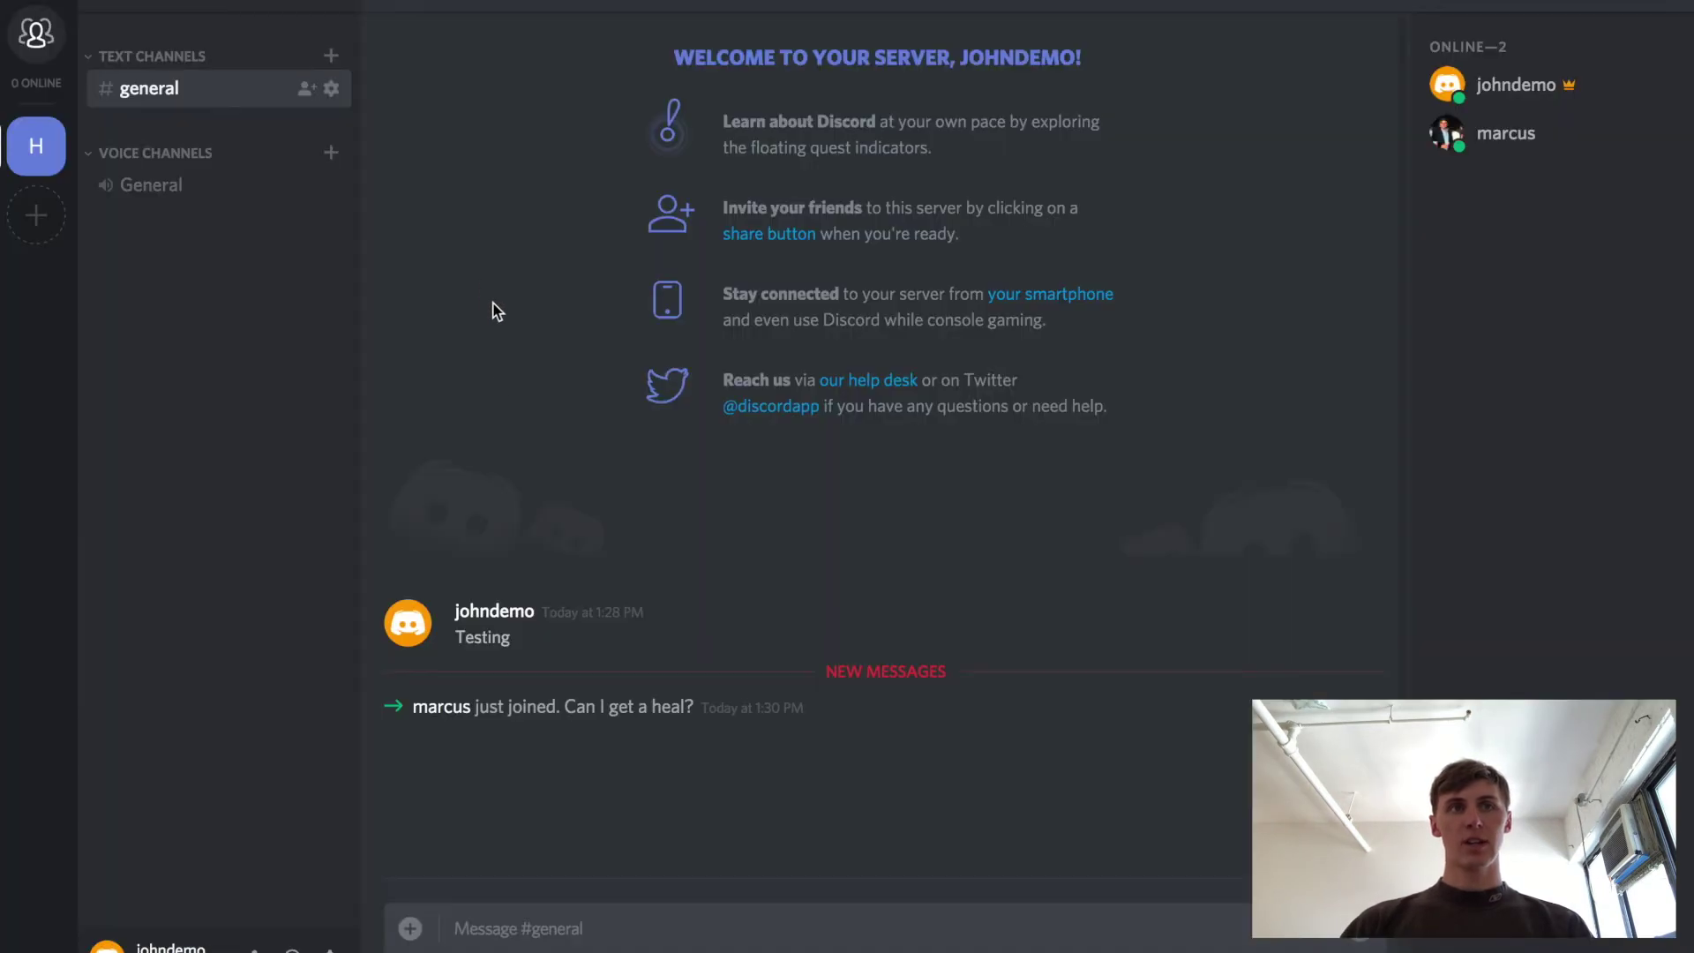
key("super+Tab")
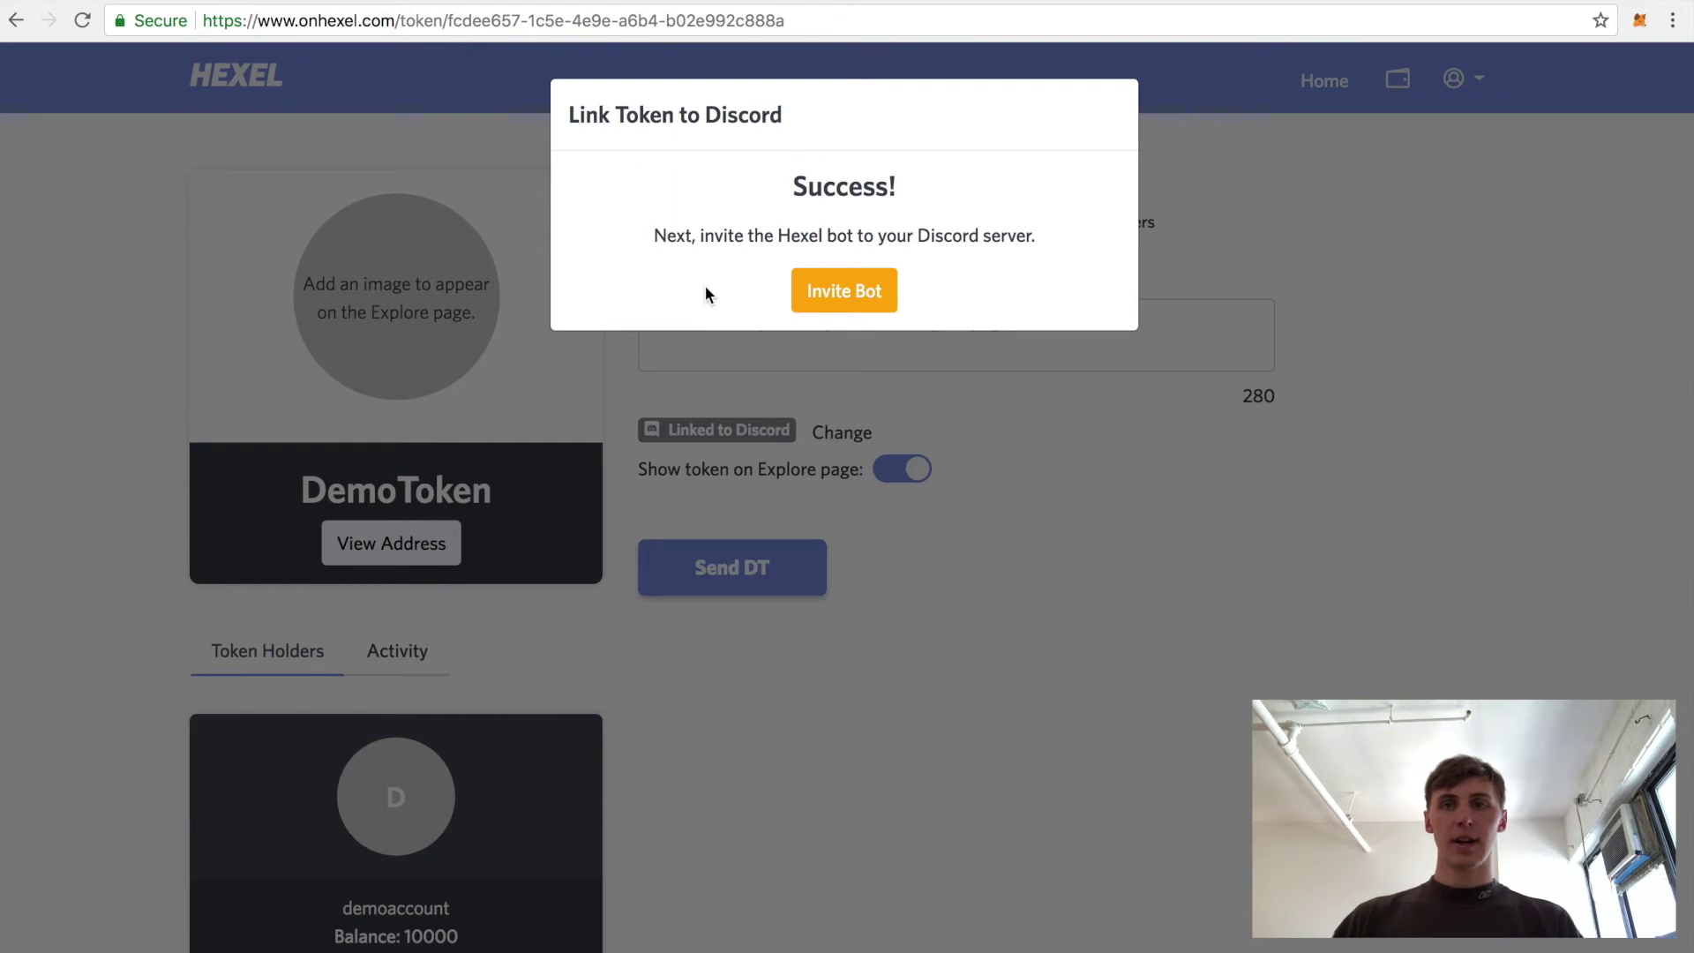
left_click(834, 297)
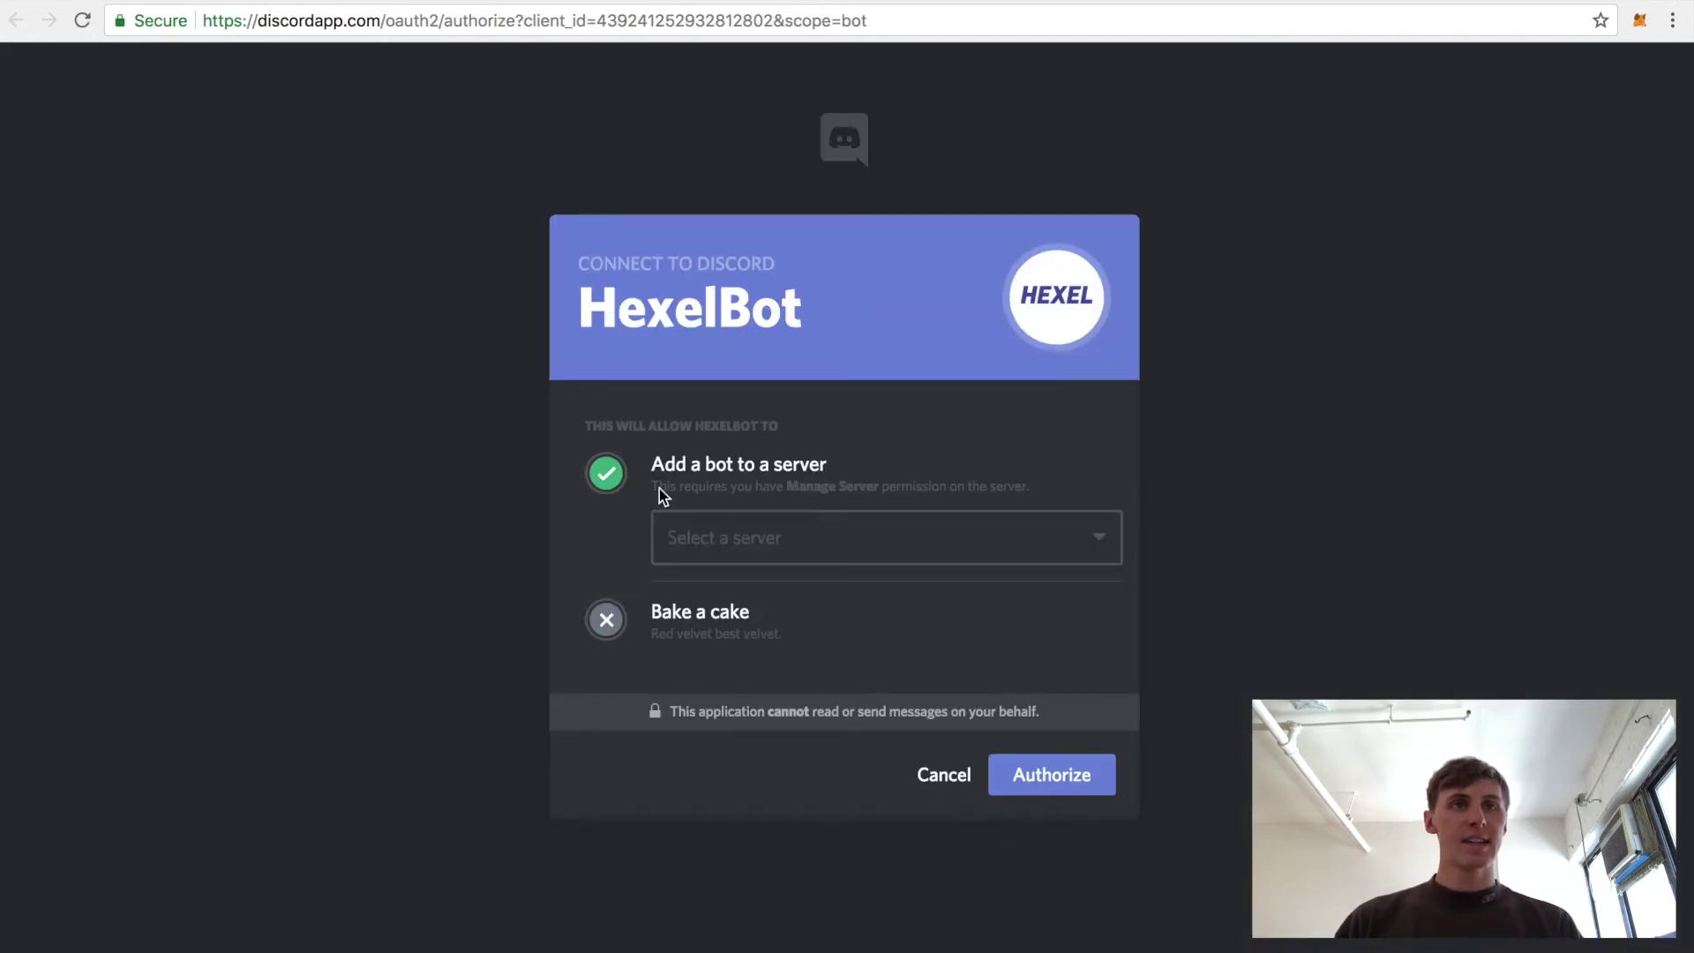
left_click(752, 547)
left_click(728, 589)
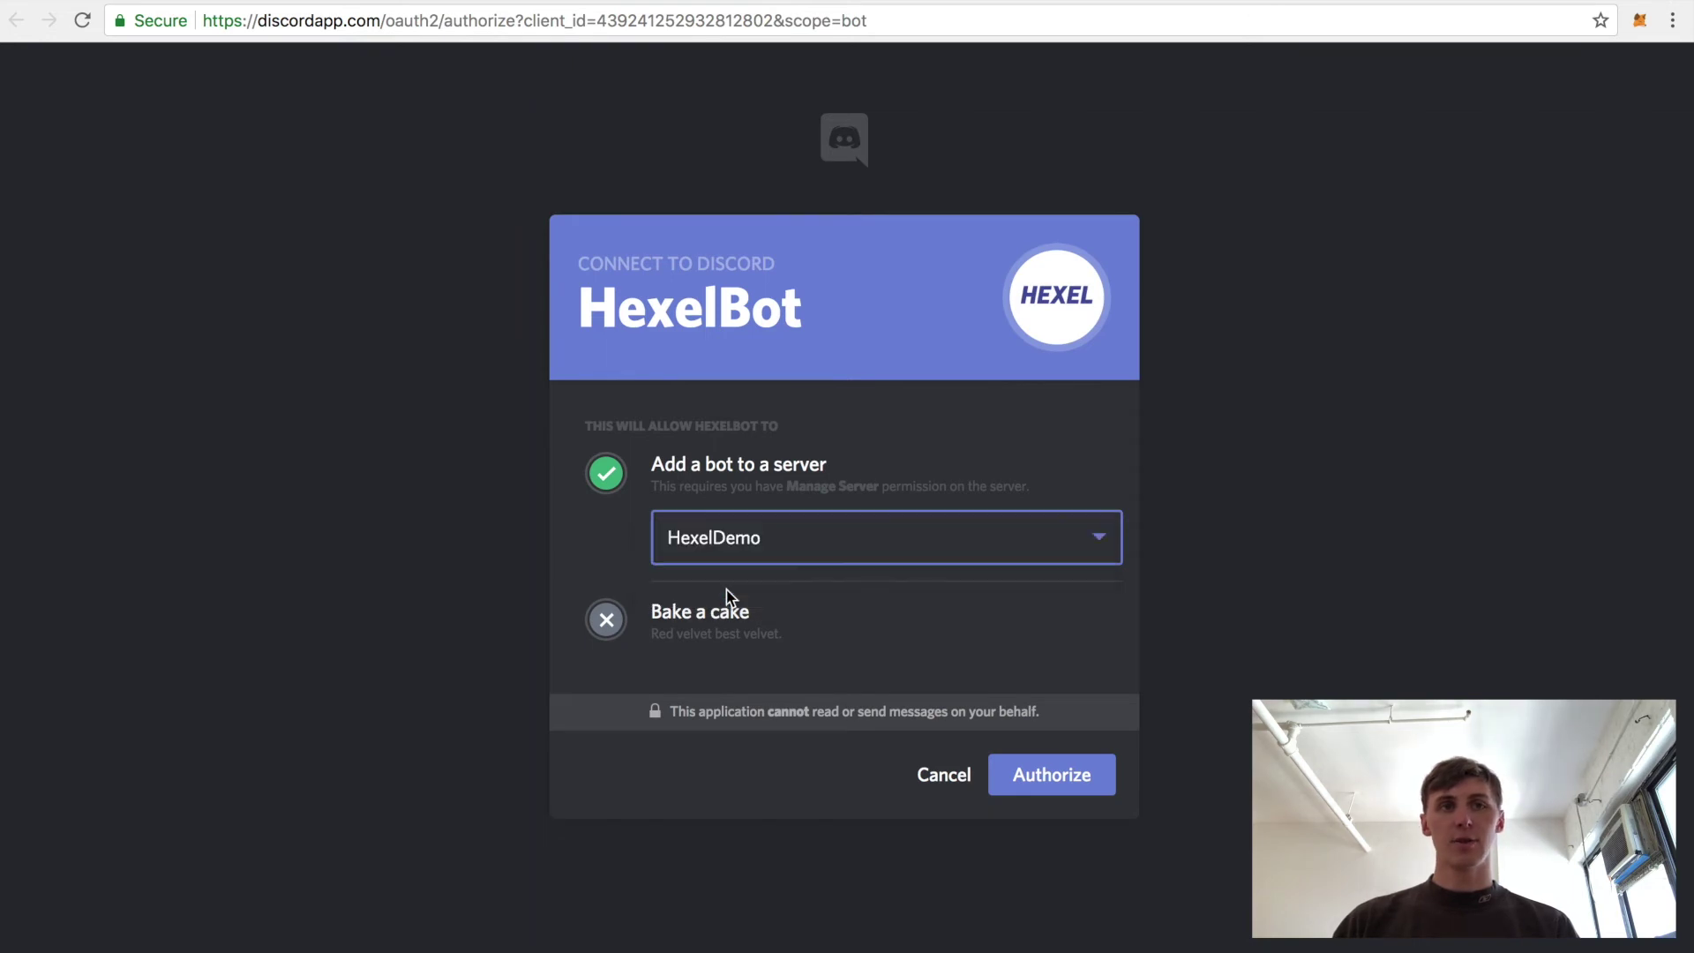
left_click(1048, 788)
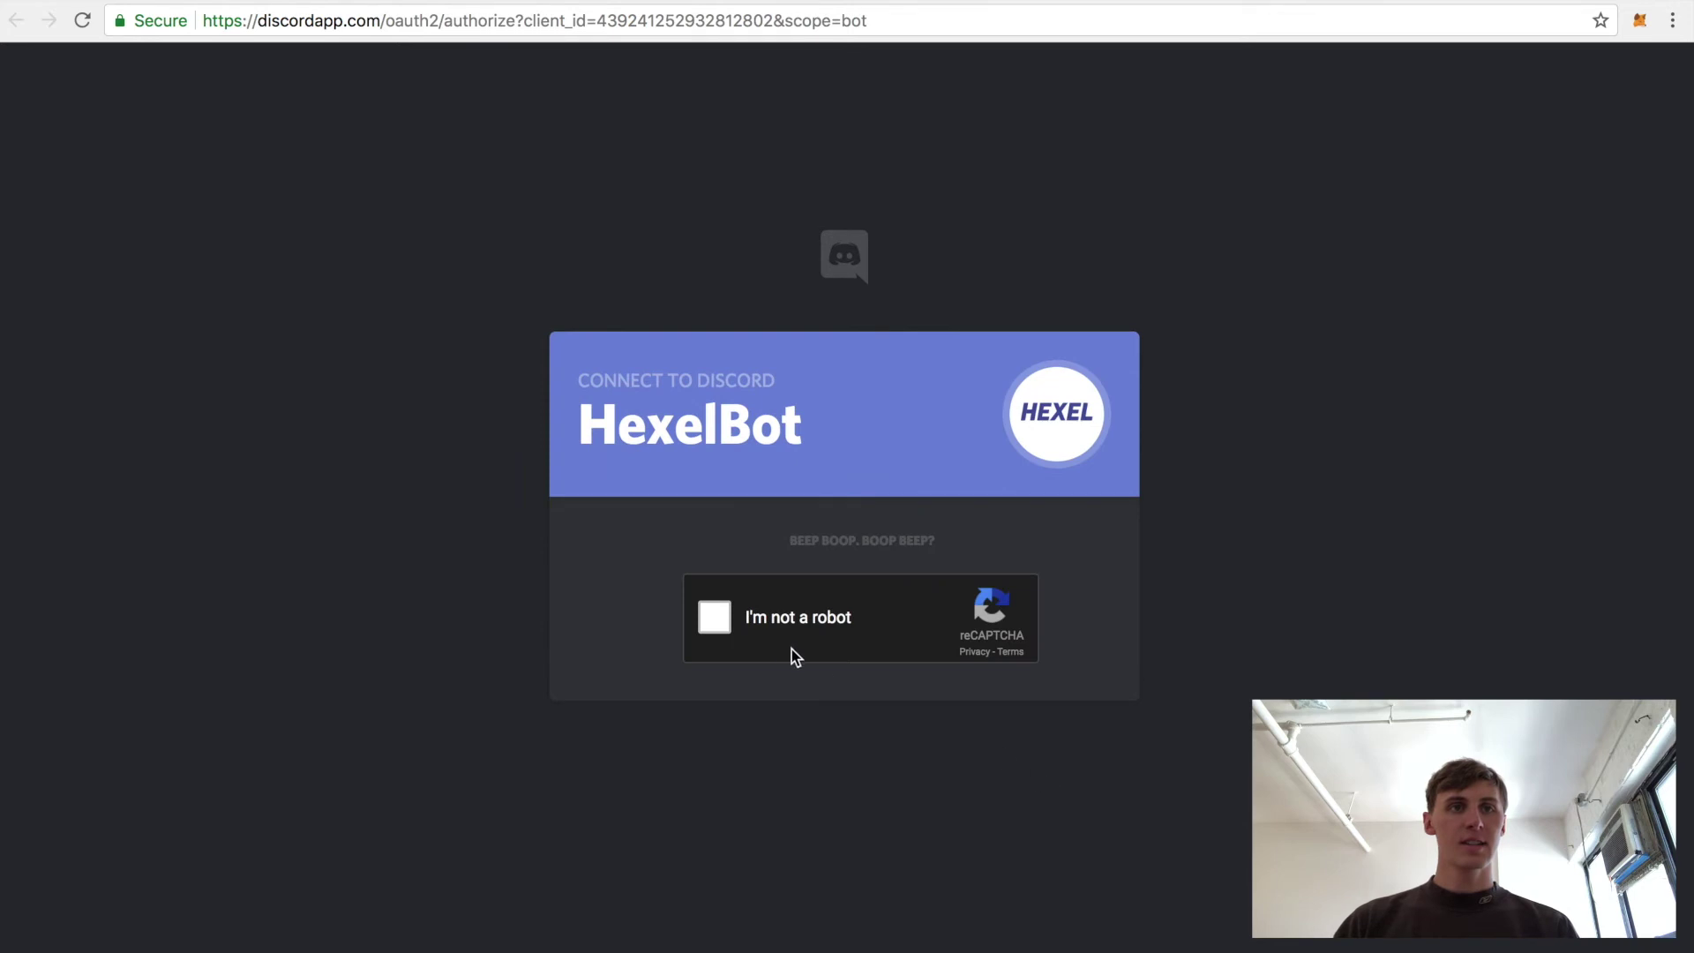
left_click(713, 618)
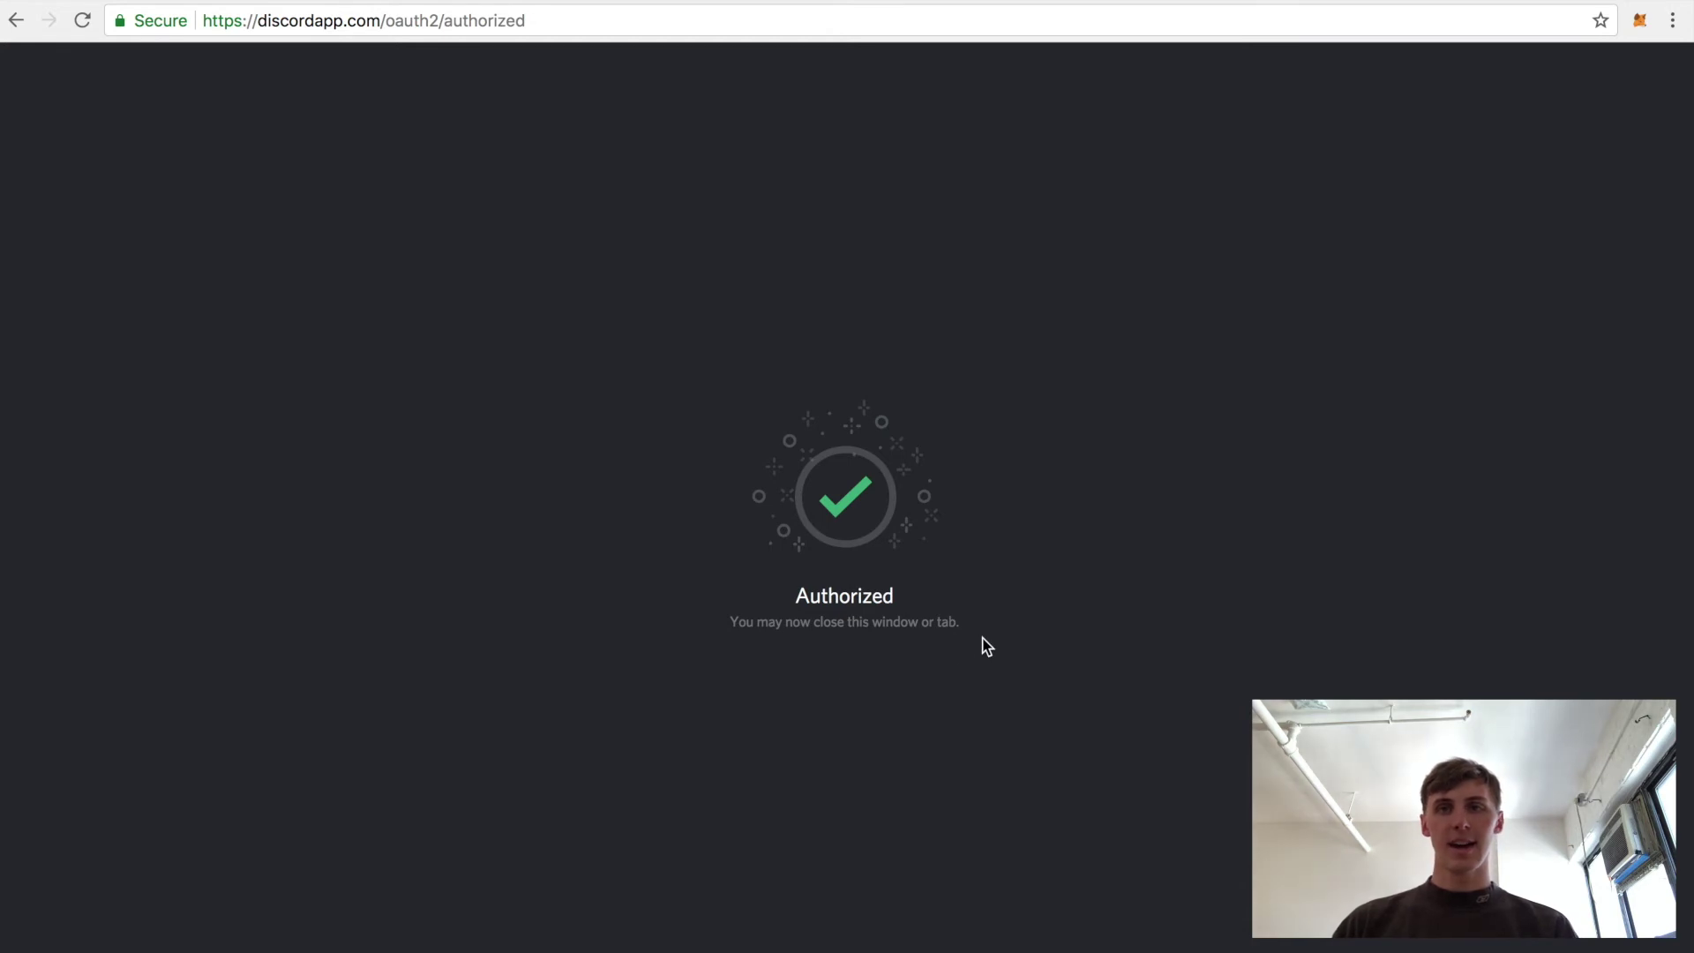
key("super+w")
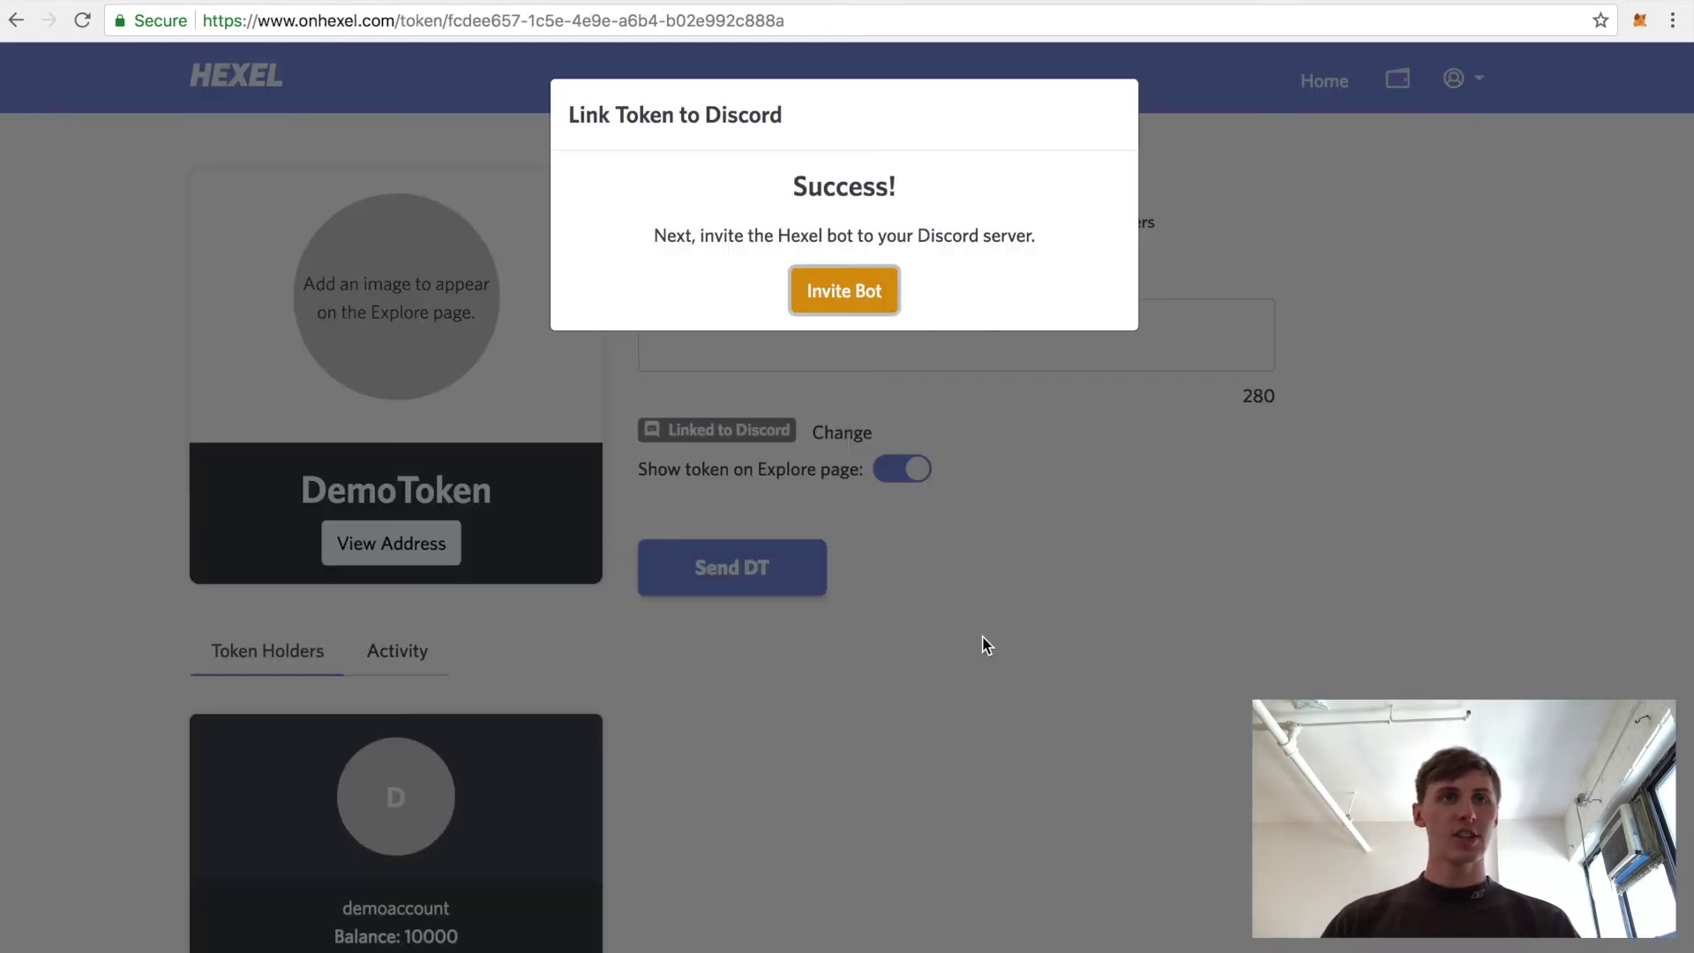
left_click(1034, 503)
- Switch to Discord and post the !help command in the general channel to request HexelBot's command list
key("super+Tab")
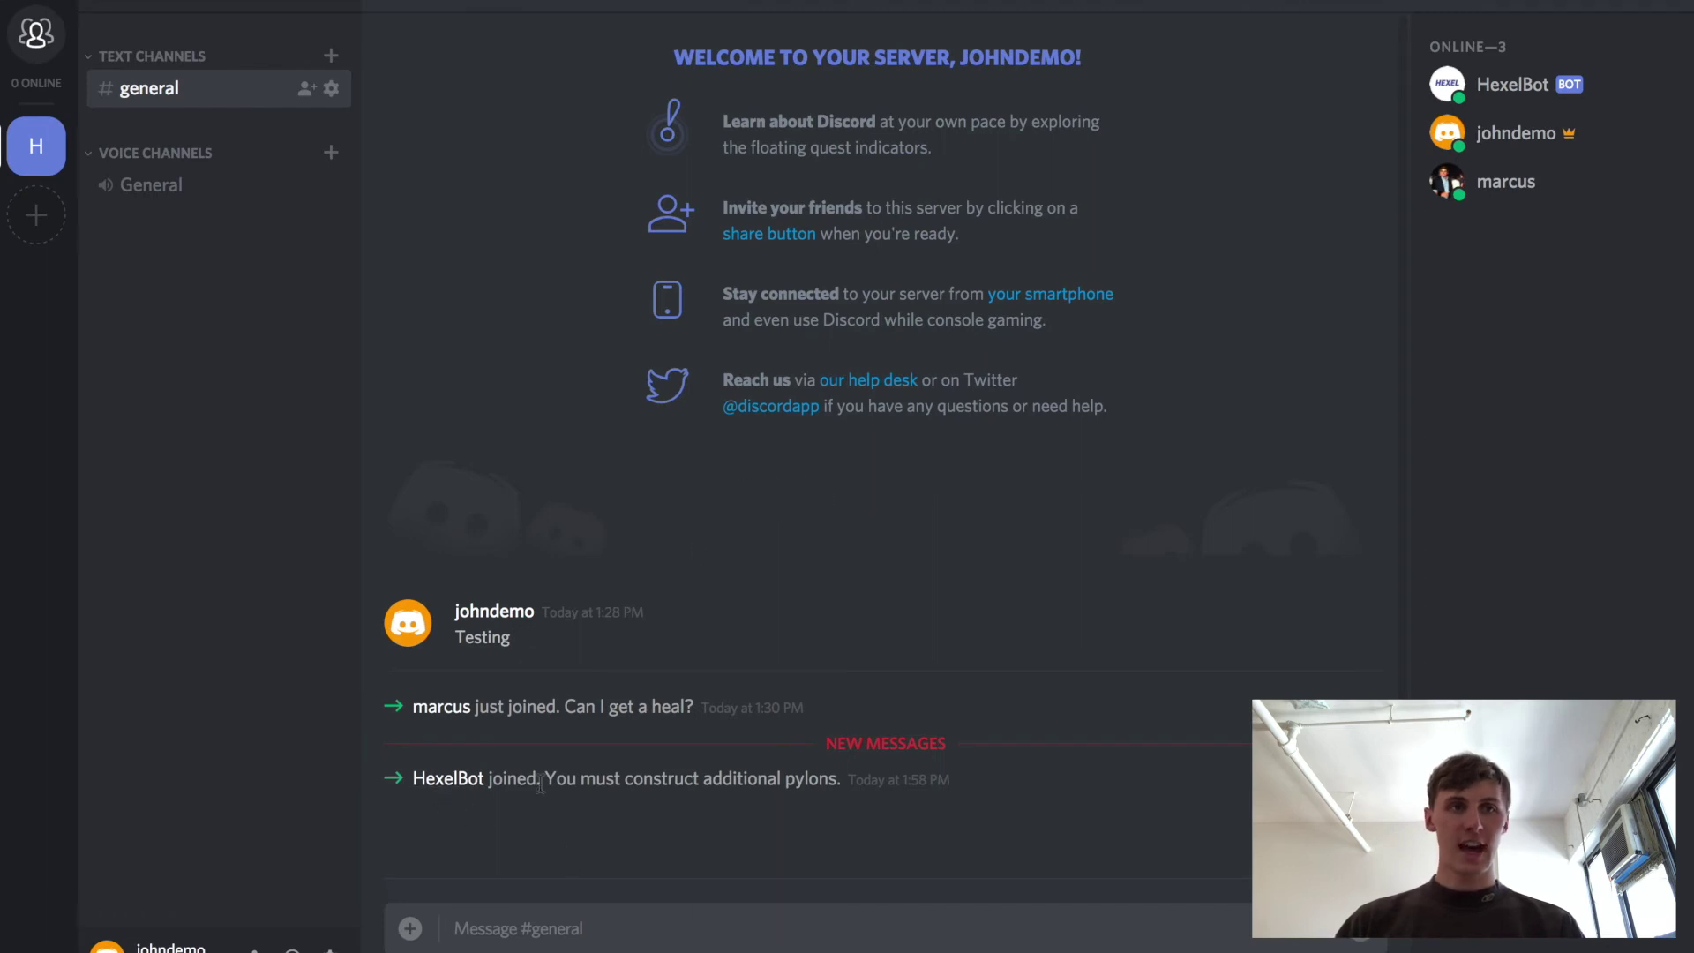
left_click(559, 920)
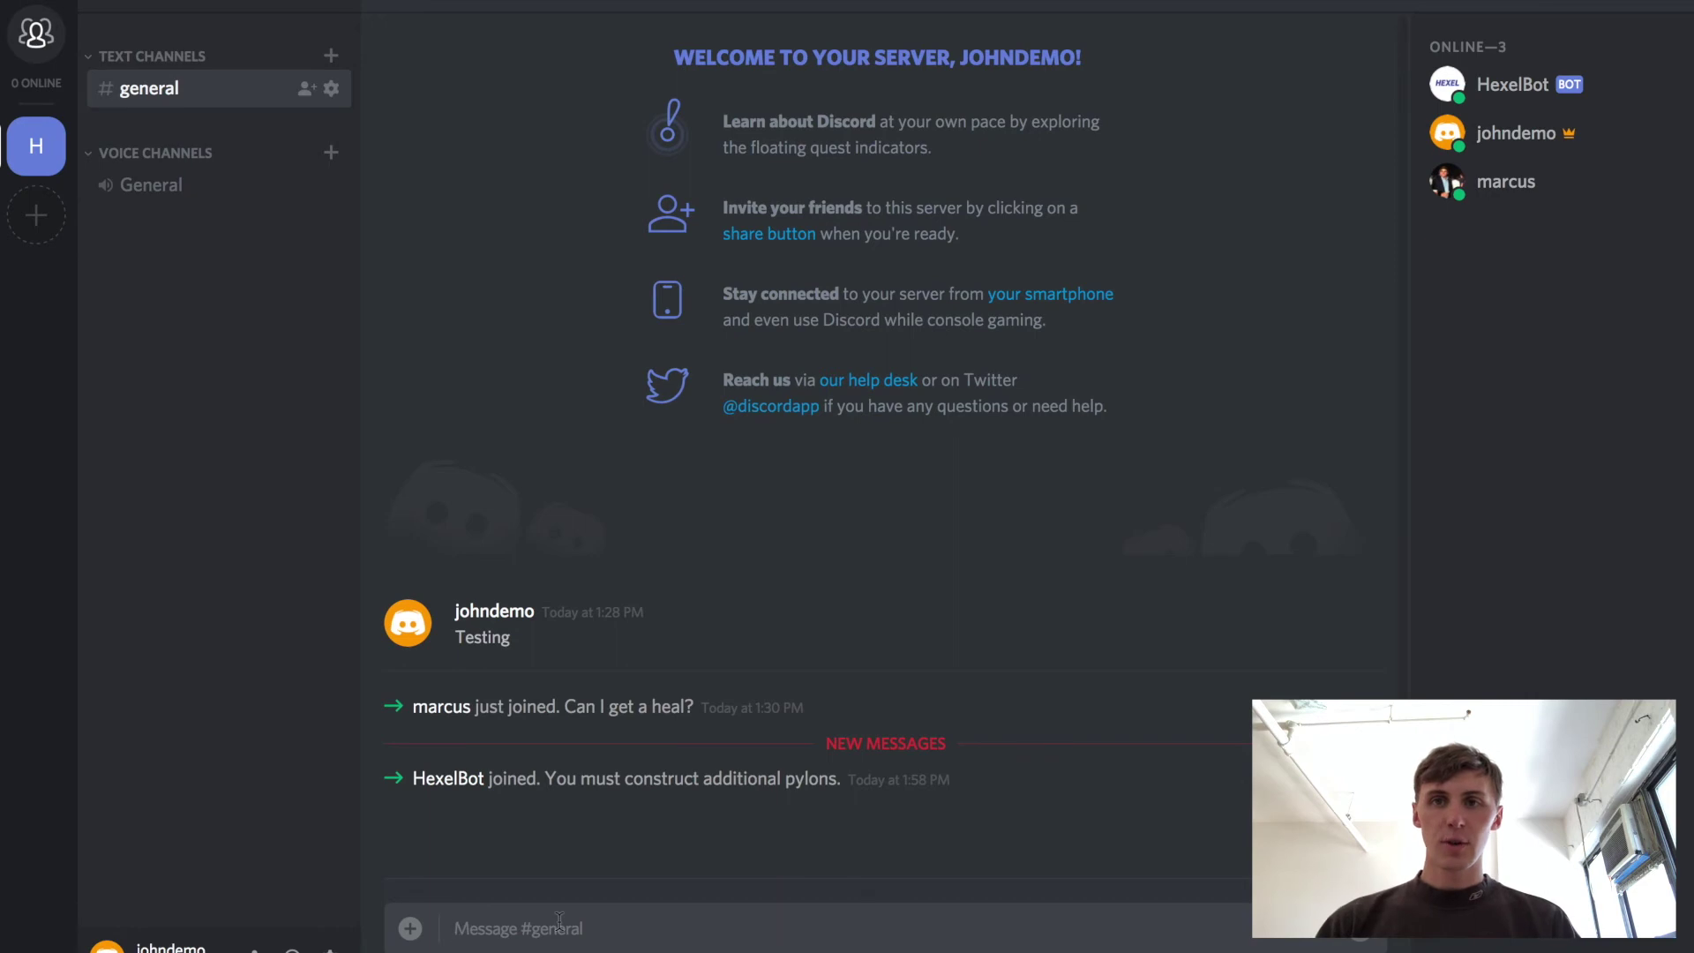
type("!help")
key("Return")
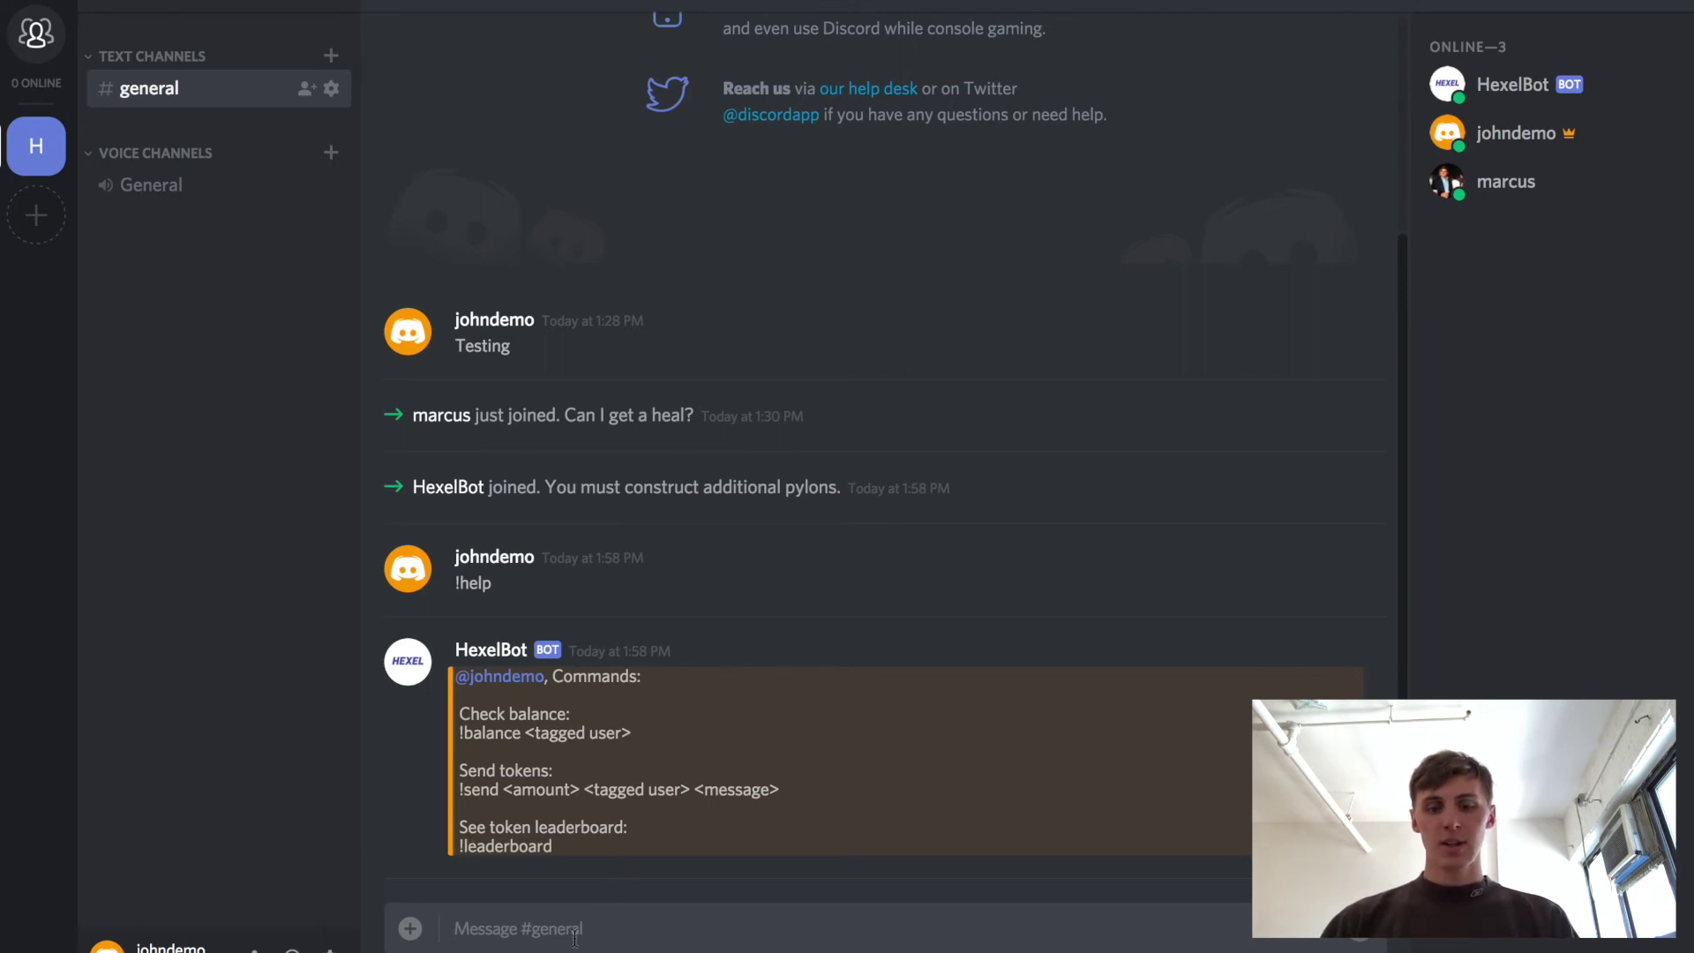
- Query the server owner's token balance with the !balance command, tagging that account, and examine HexelBot's reply
type("!b")
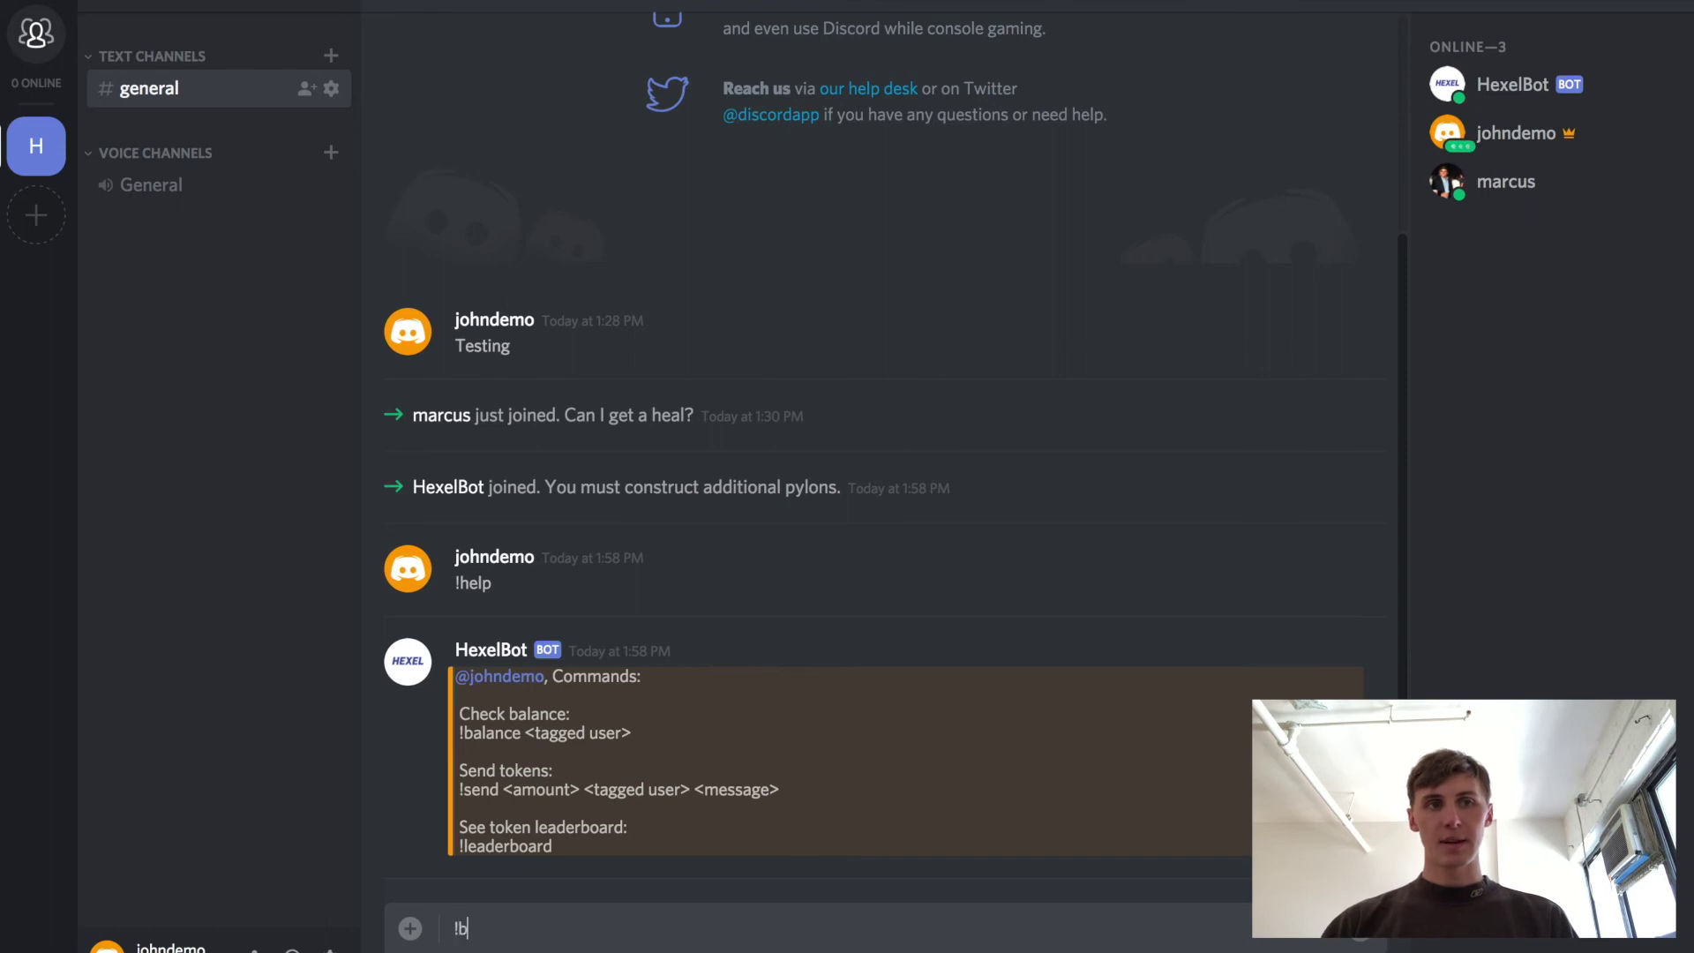
type("alance ")
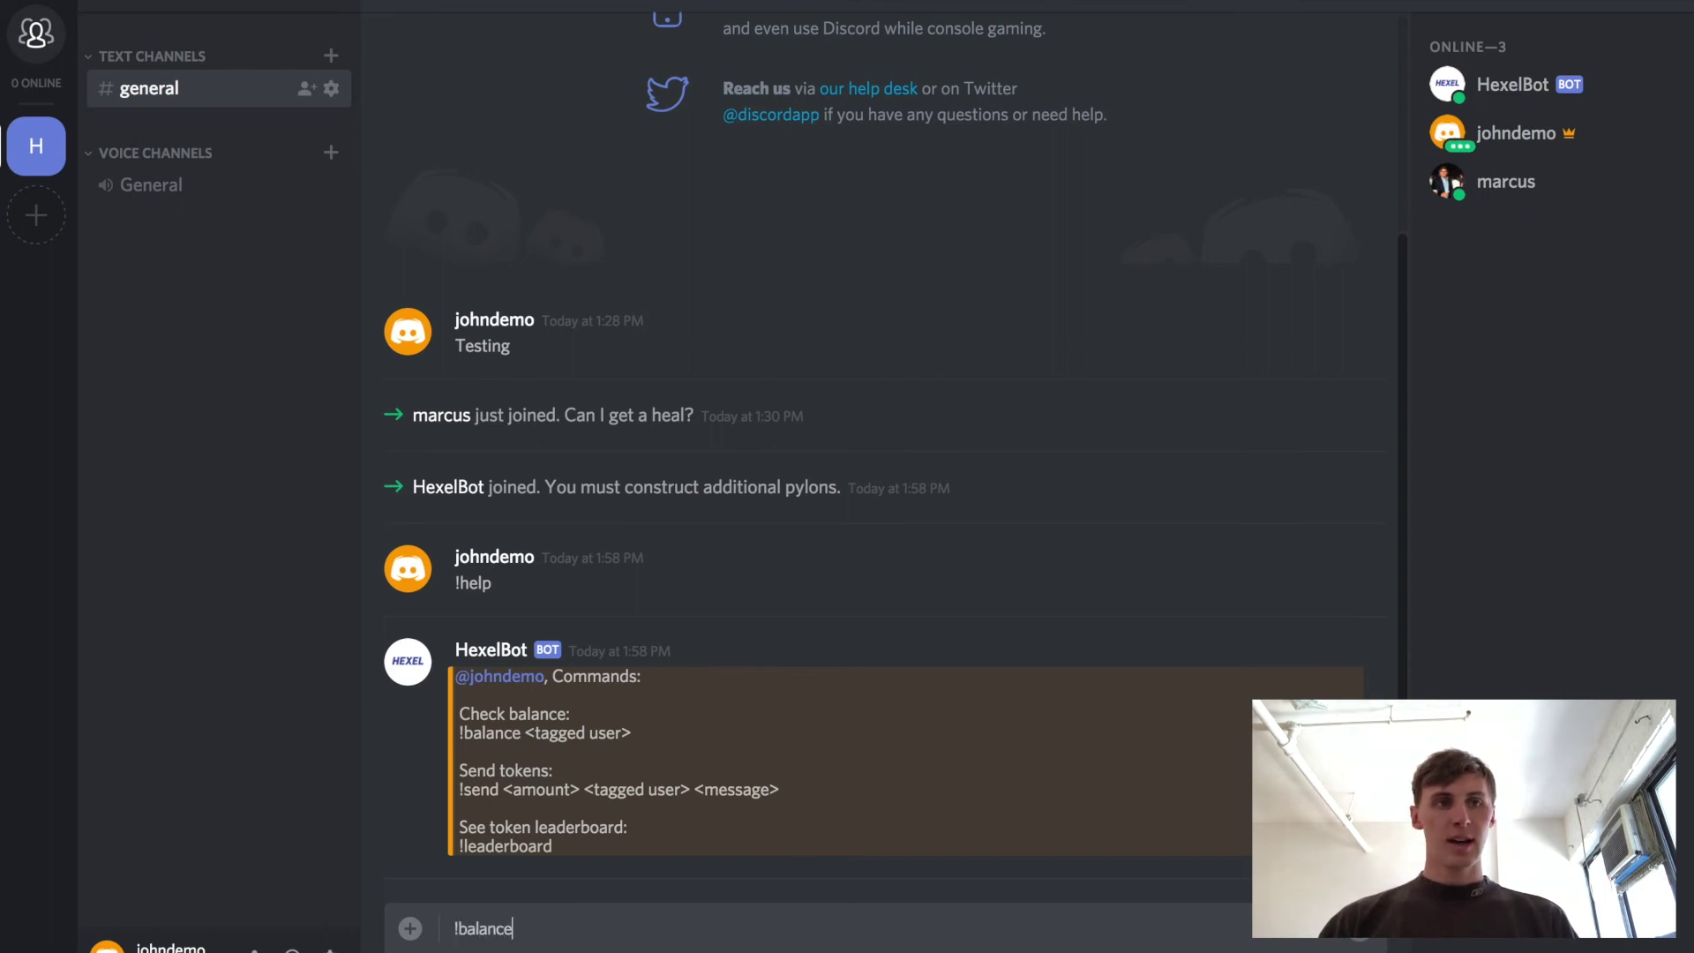
type("@")
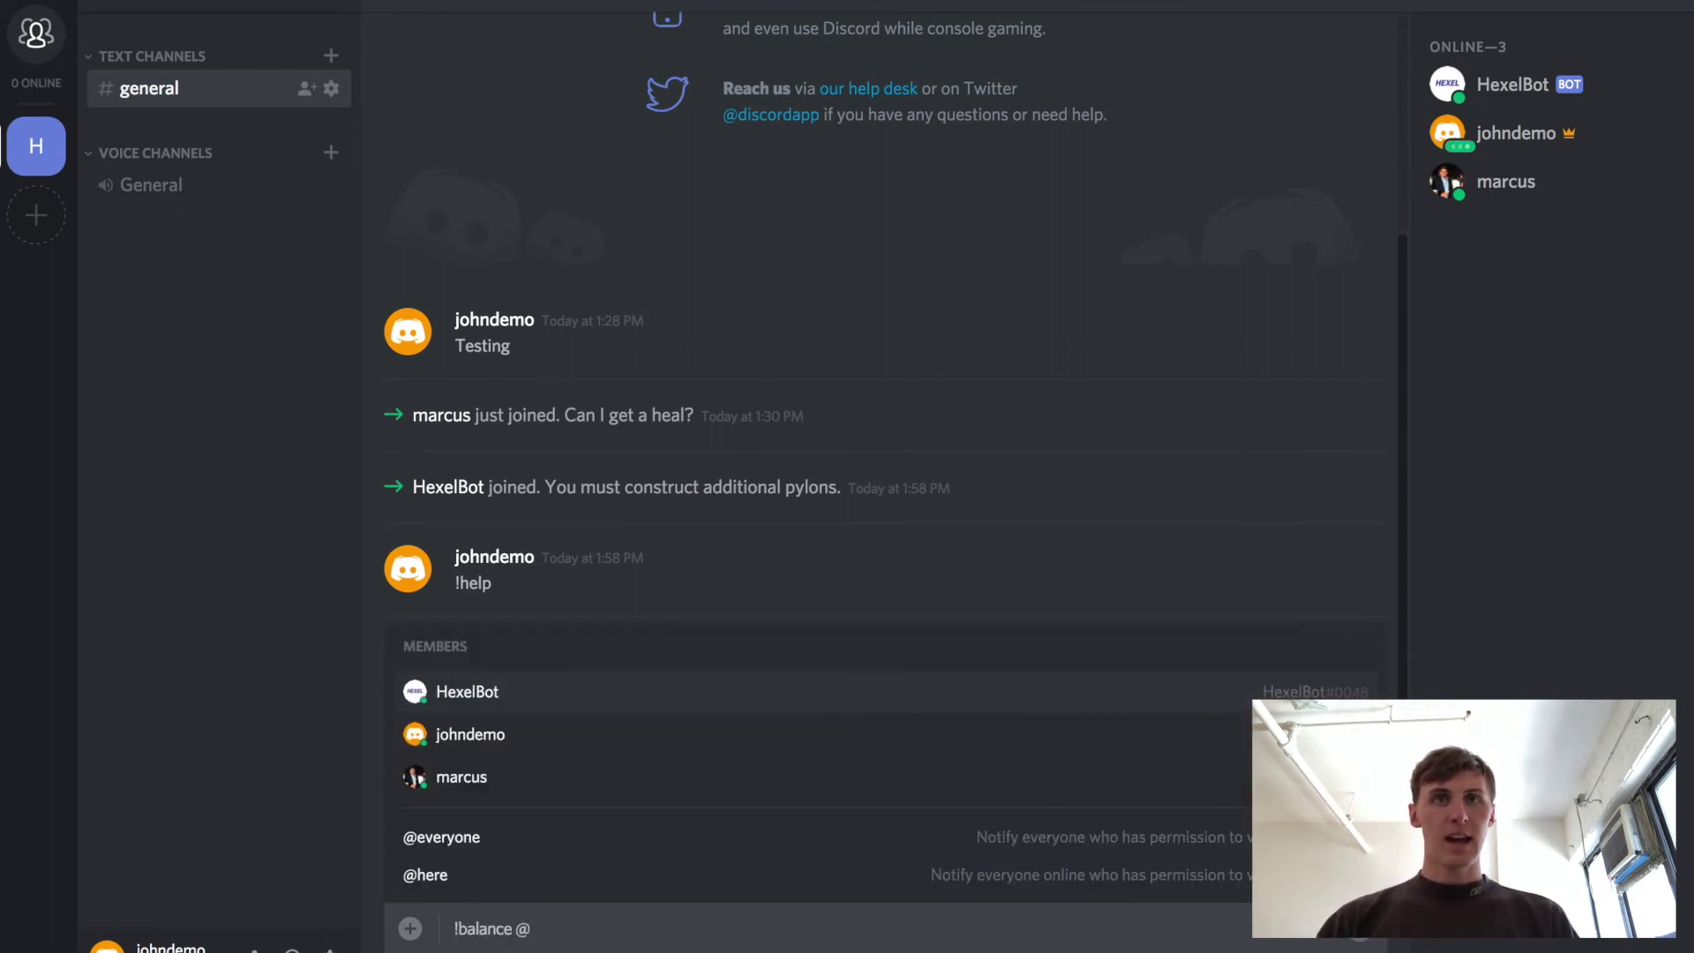
type("johndemo")
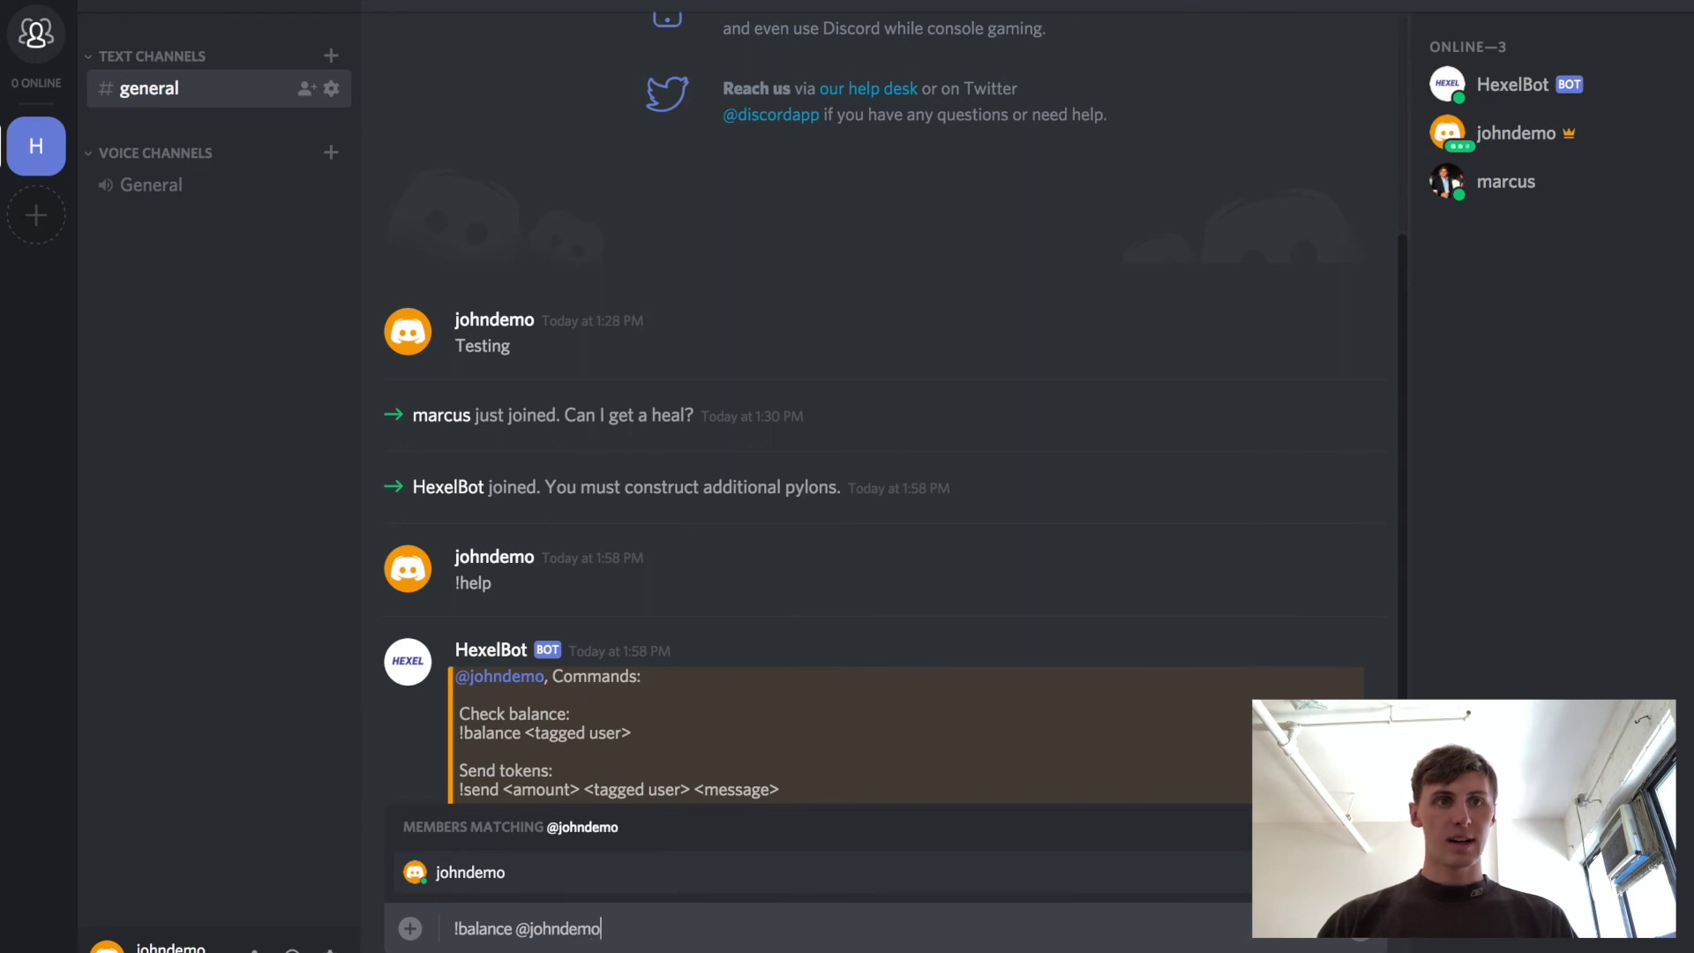
key("Tab")
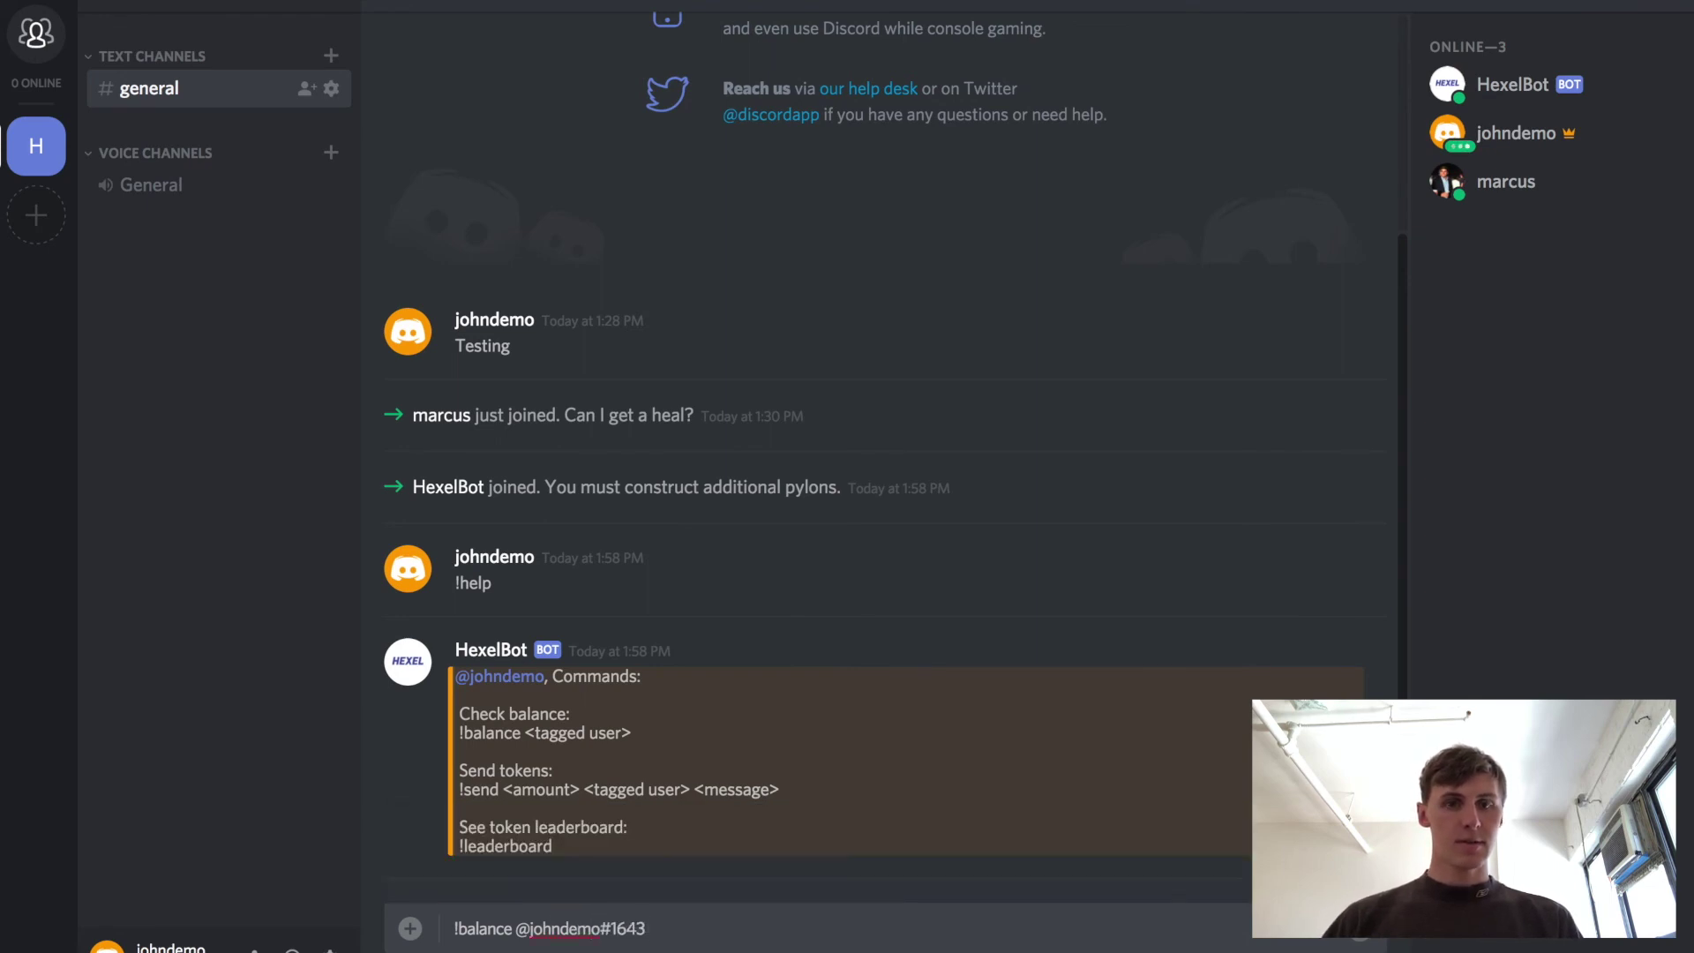
key("Return")
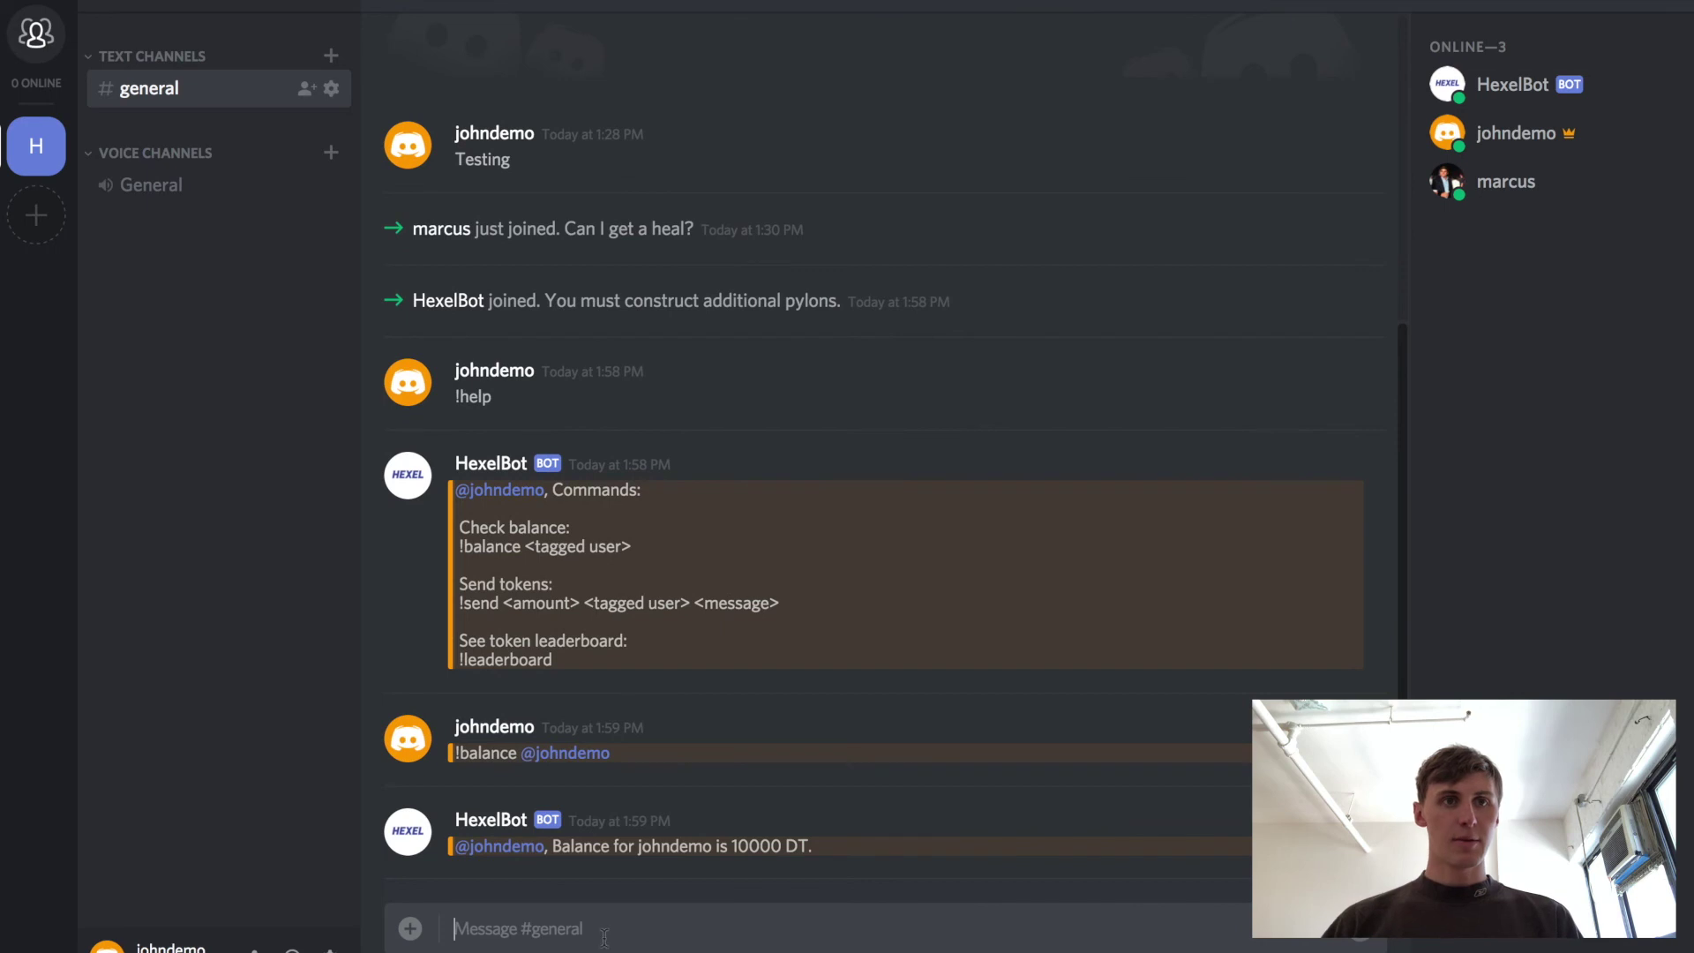
left_click_drag(729, 847, 808, 852)
- Send 1000 tokens to the other server member with the !send command, tagging that member
left_click(717, 926)
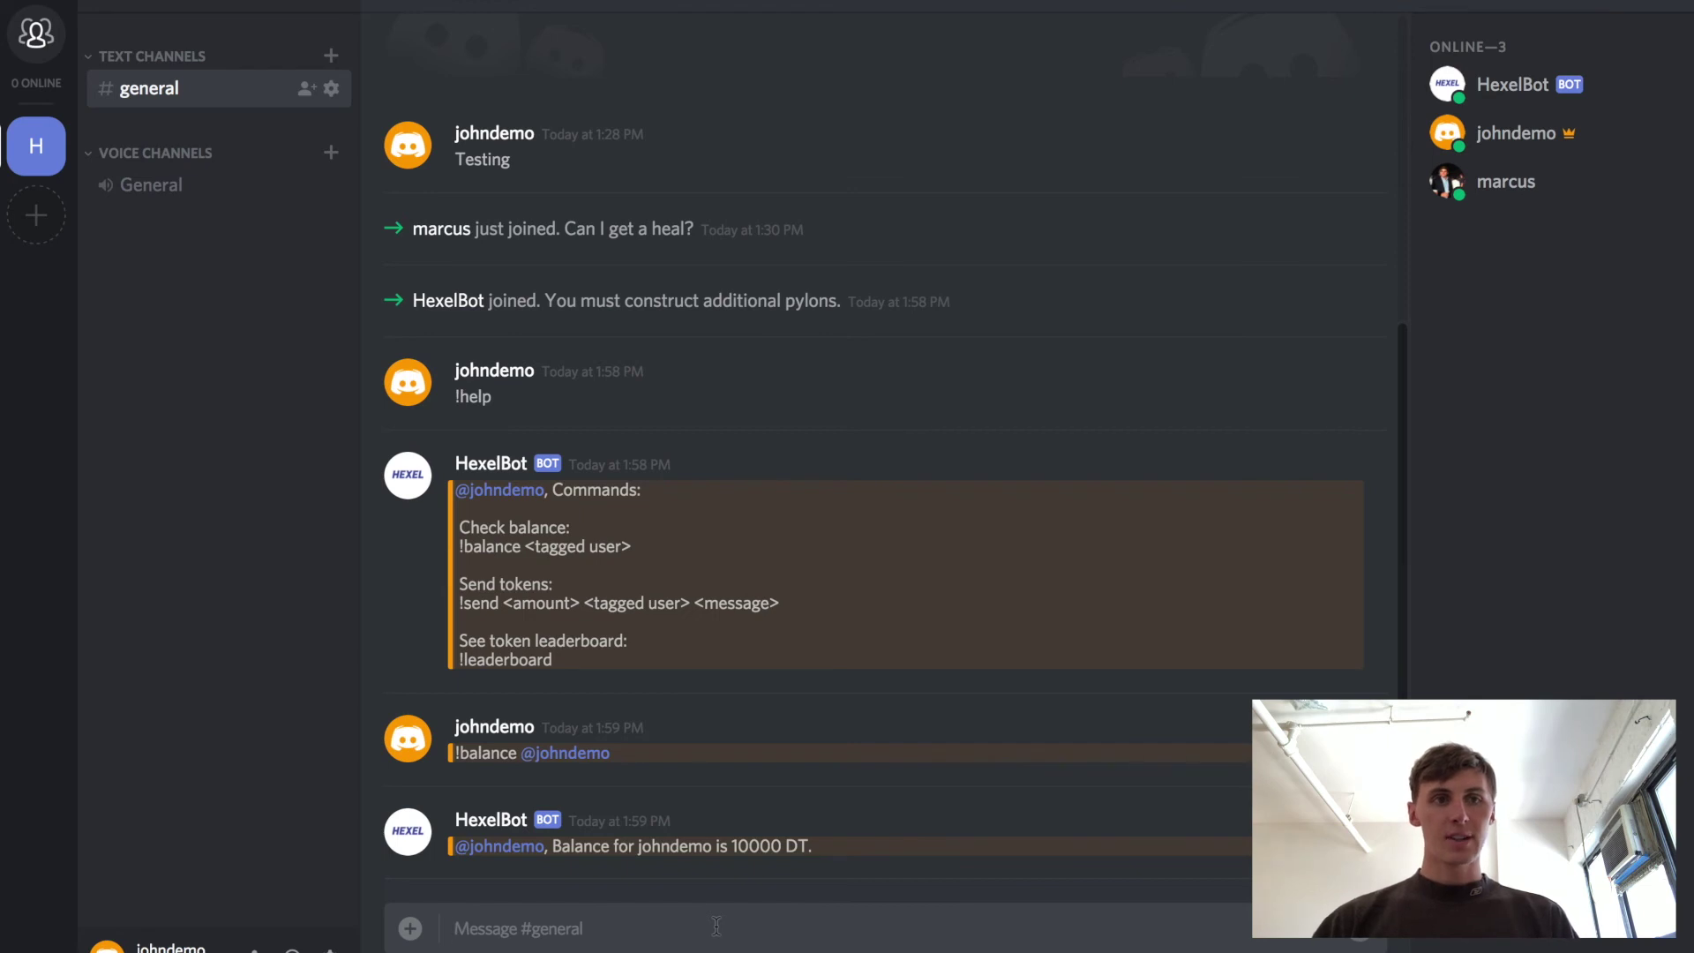
type("!send")
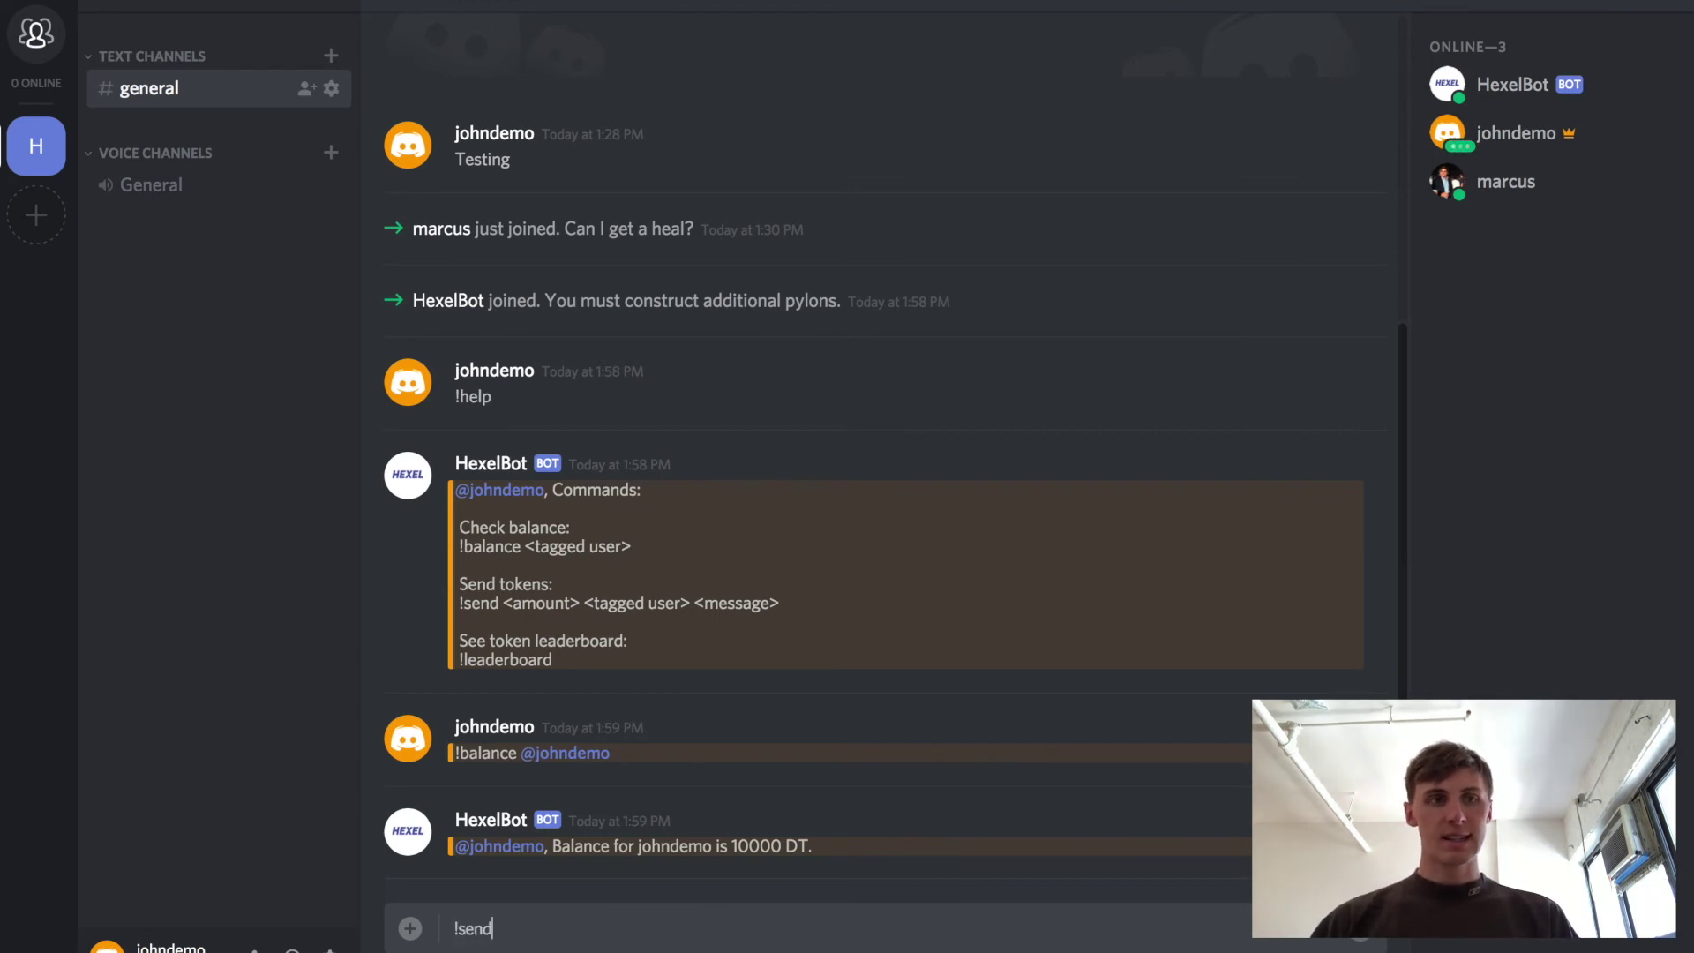
type(" 1000")
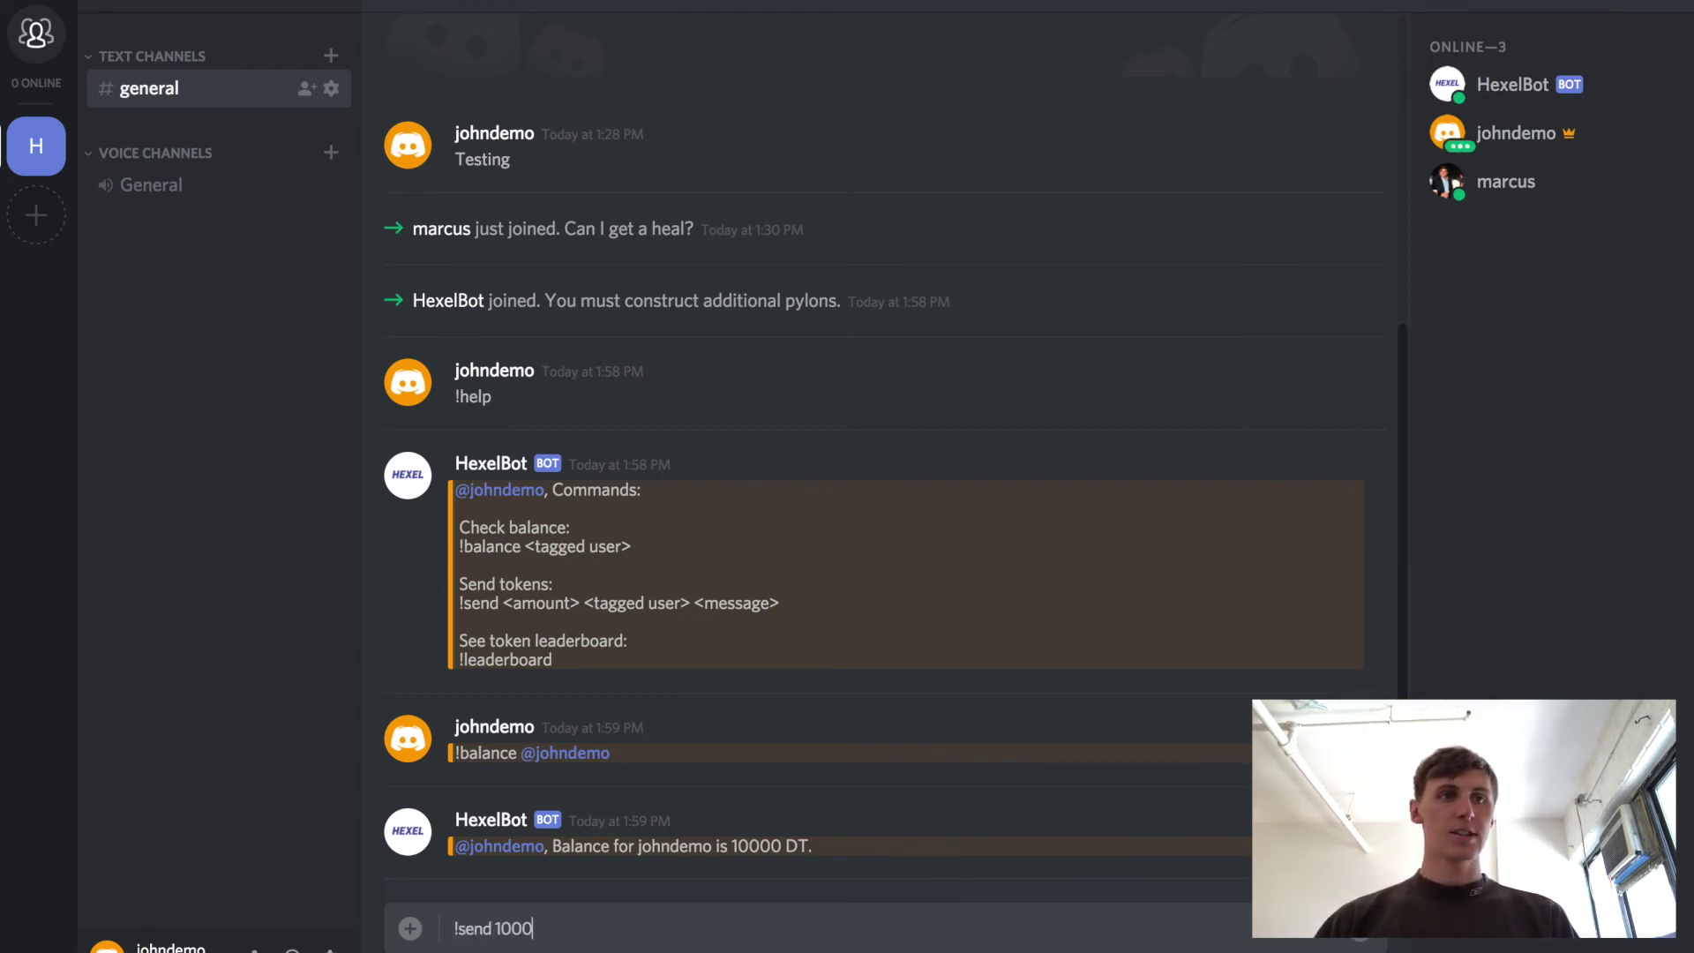
type(" @marcus#6197")
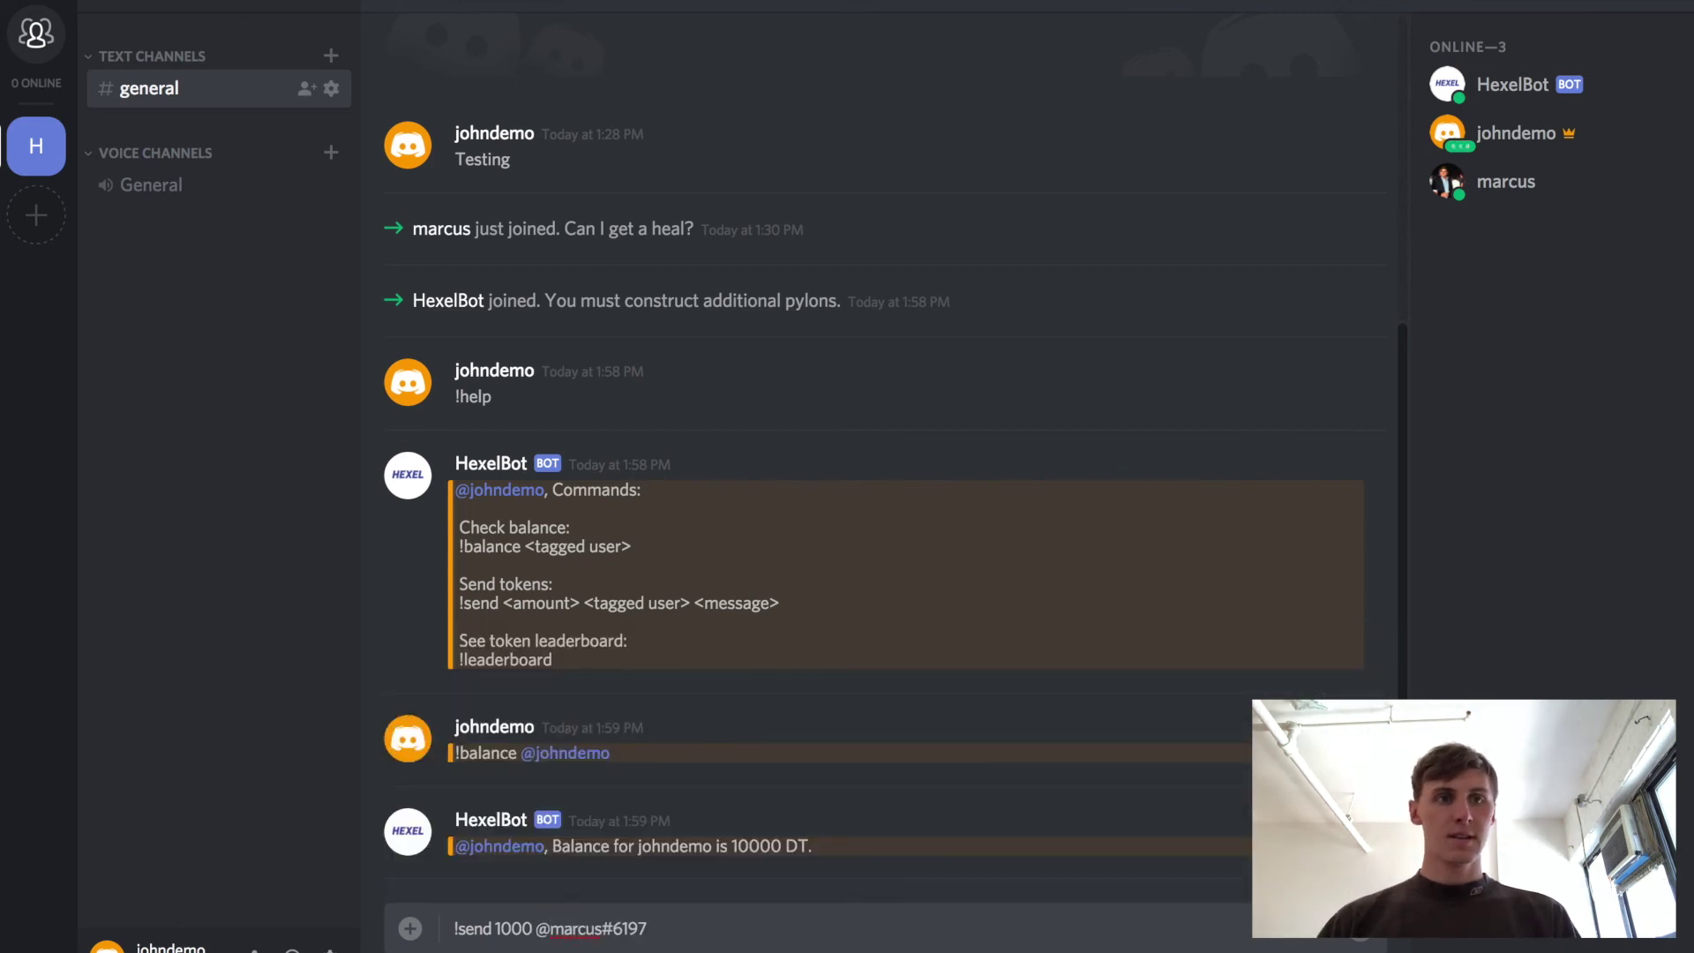
key("Return")
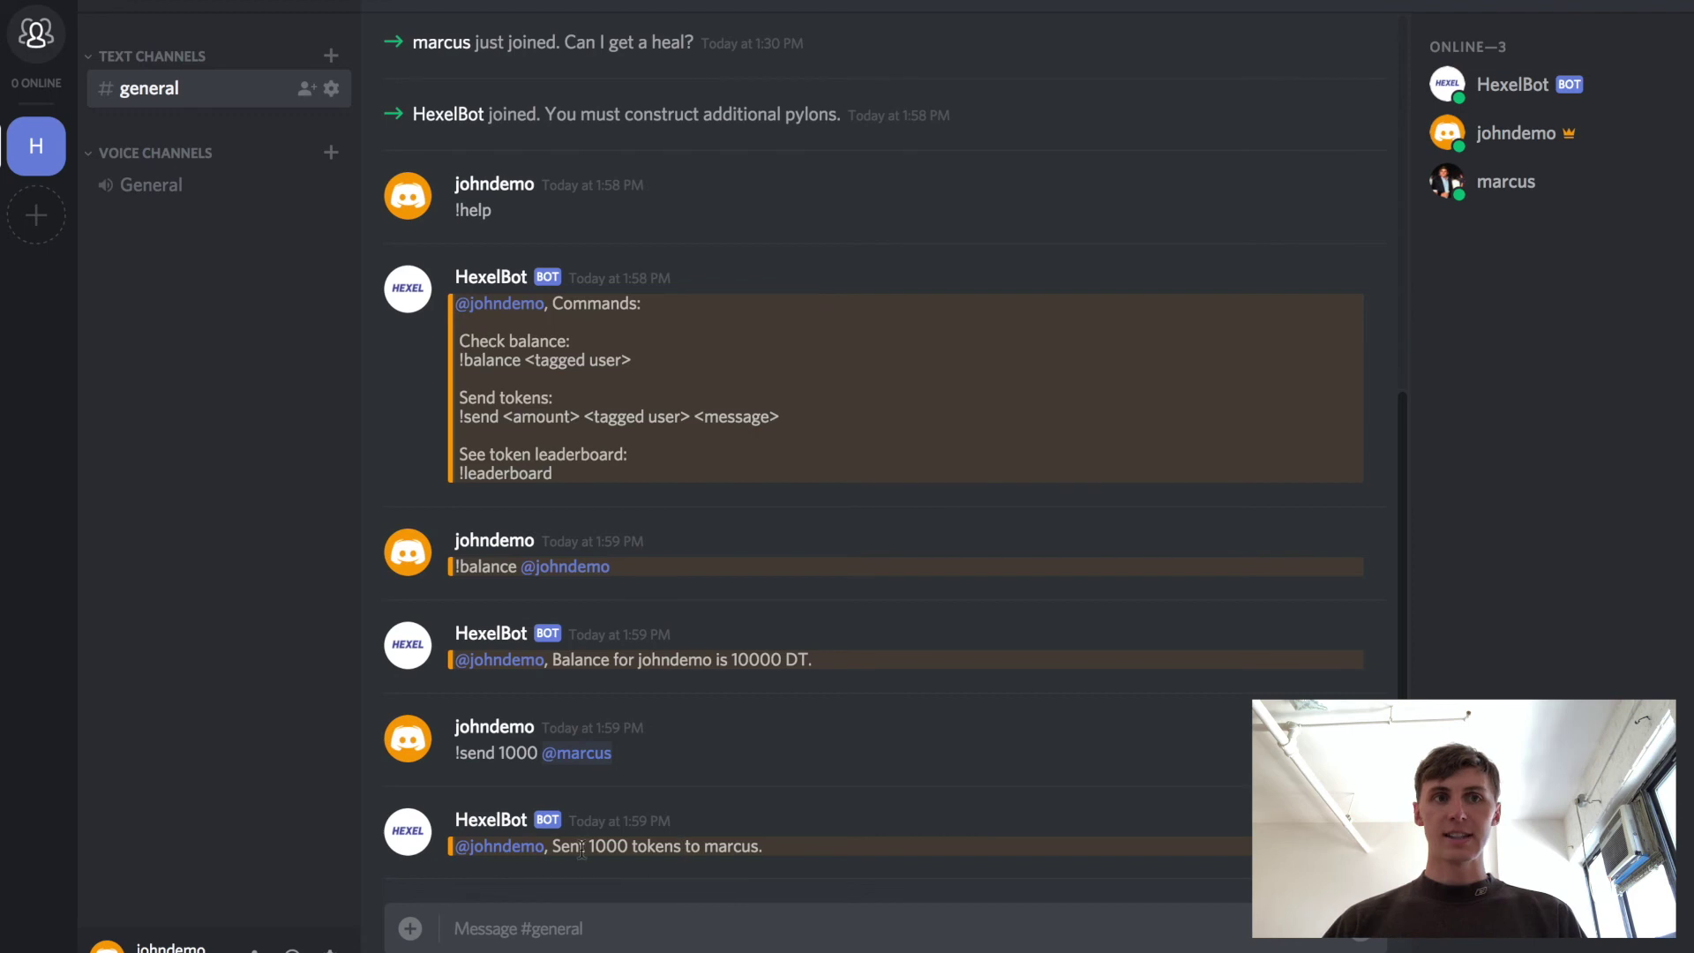
left_click_drag(561, 847, 790, 855)
- Query the token recipient's balance with the !balance command, tagging that member, and examine HexelBot's reply
left_click(696, 940)
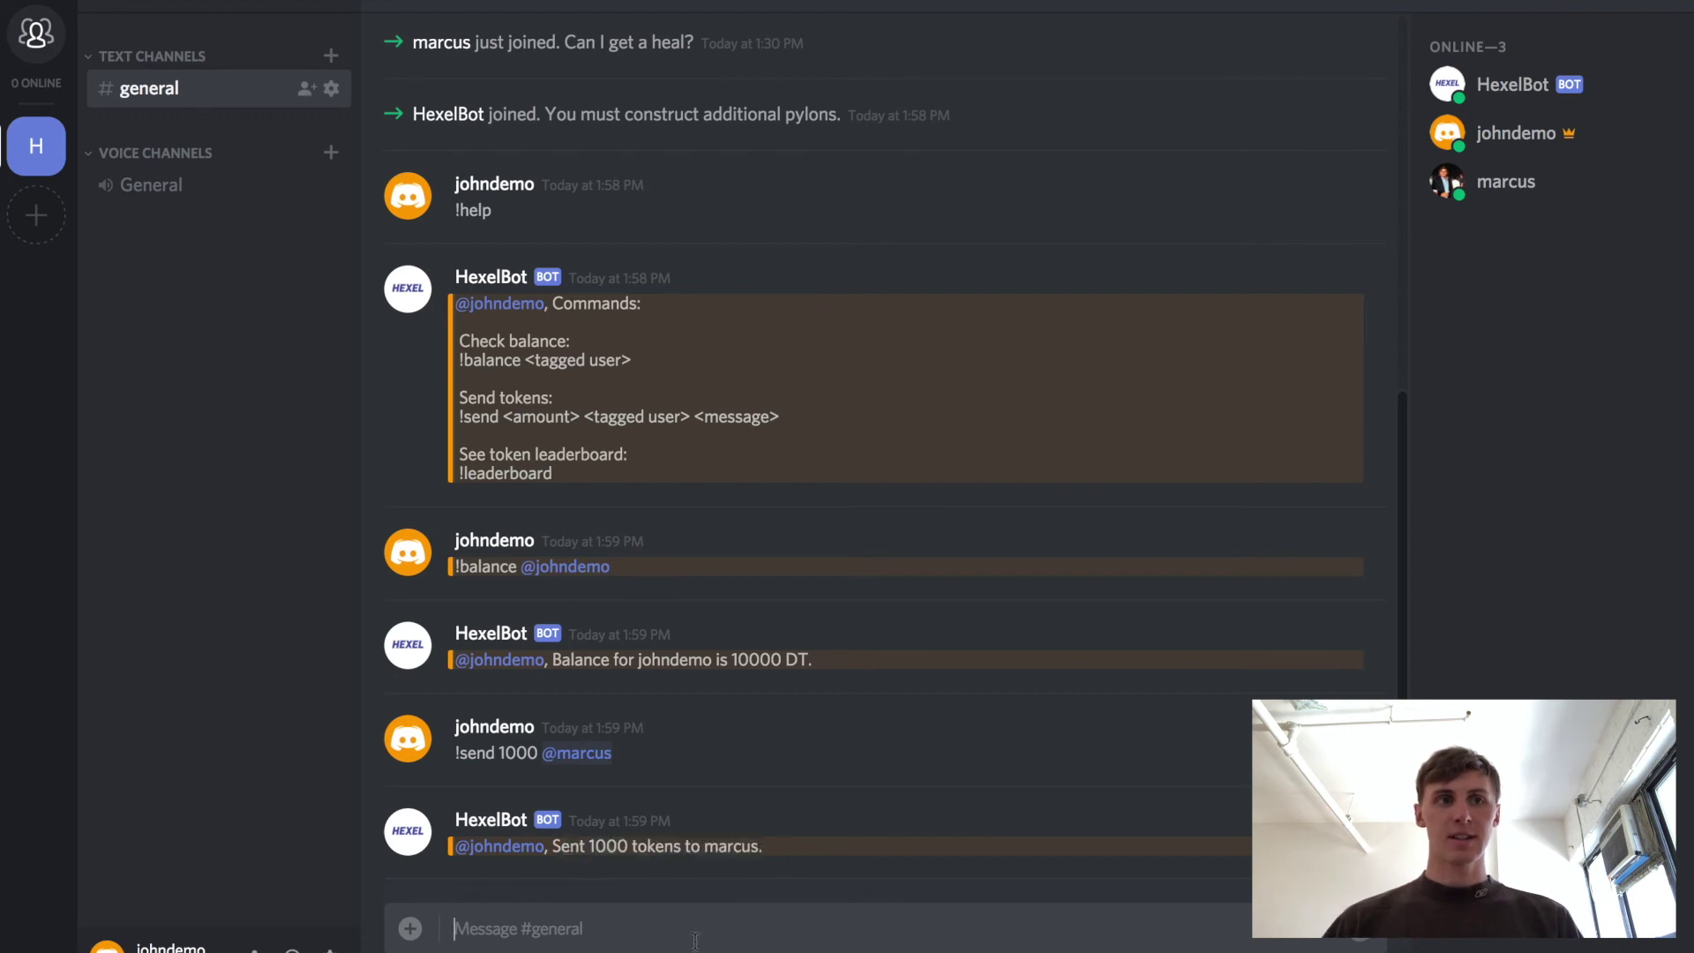
type("!balance ")
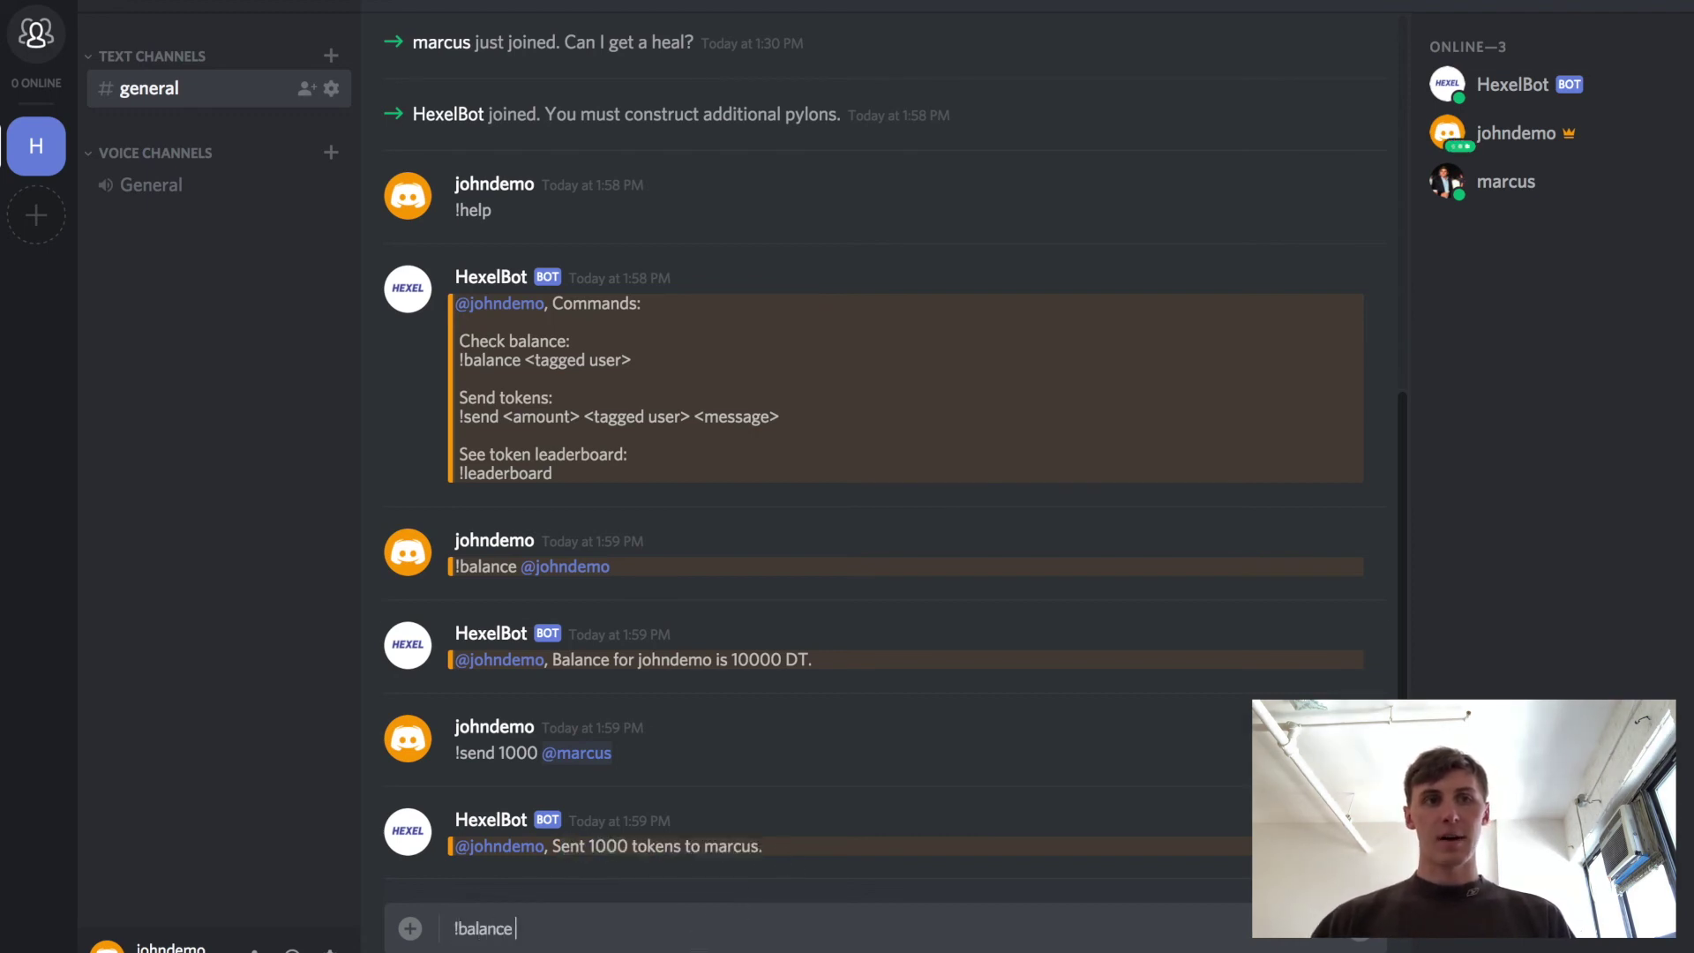
type("@marcus")
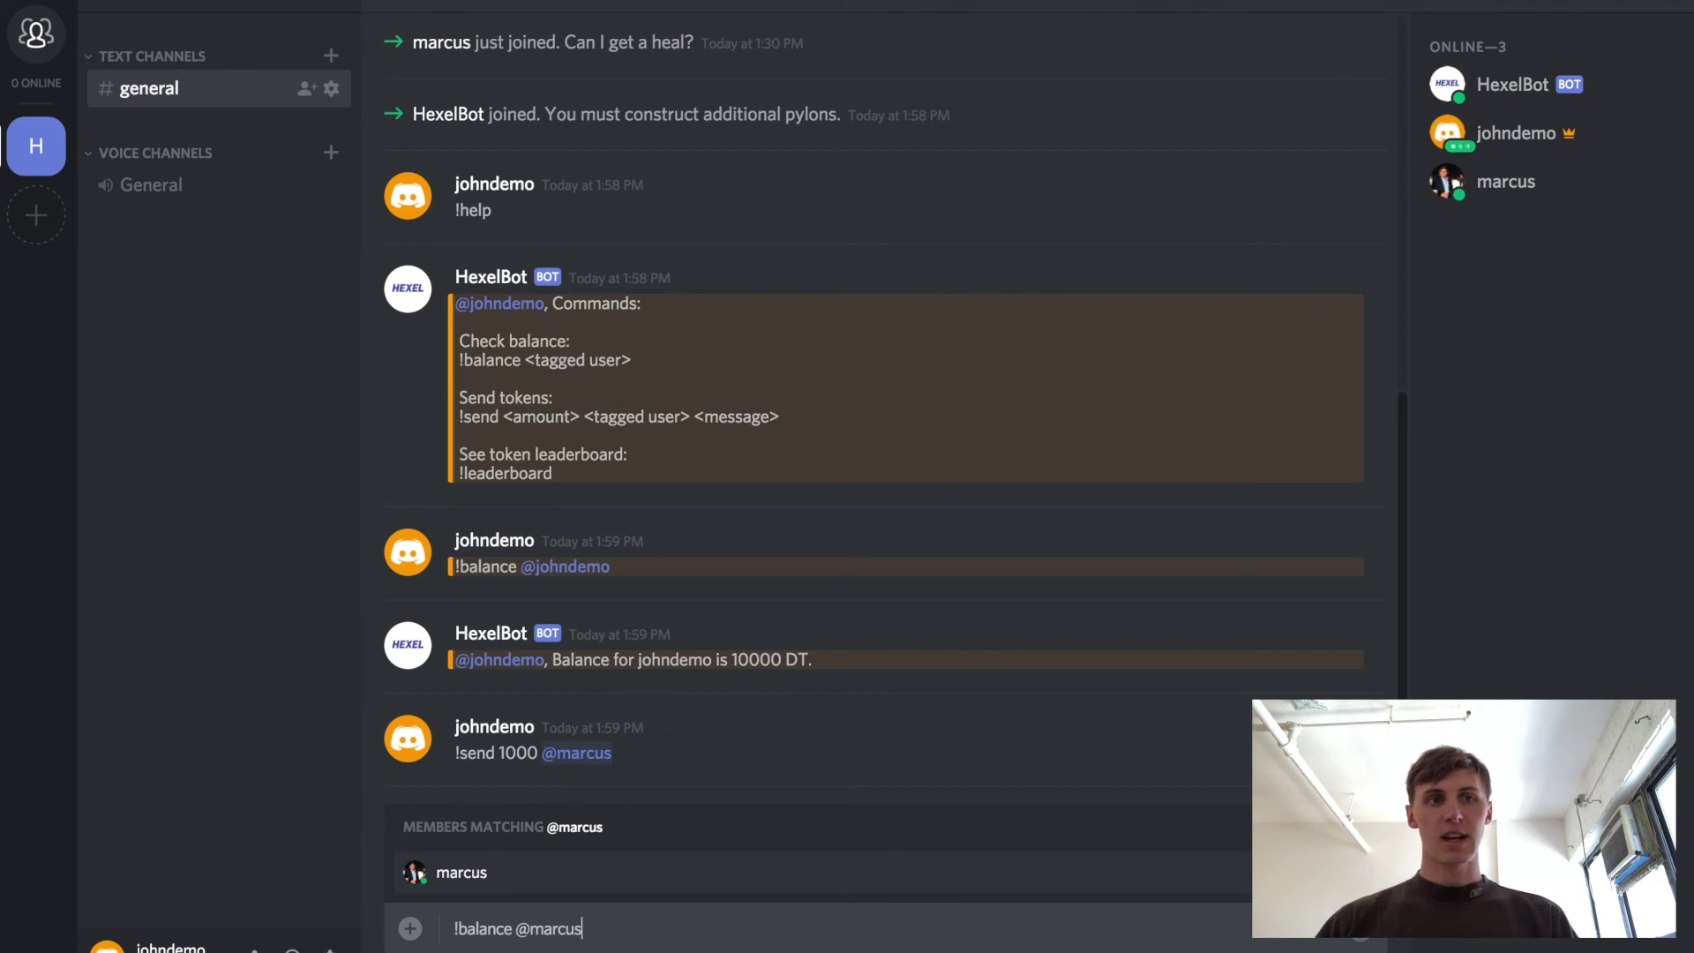
key("Tab")
key("Return")
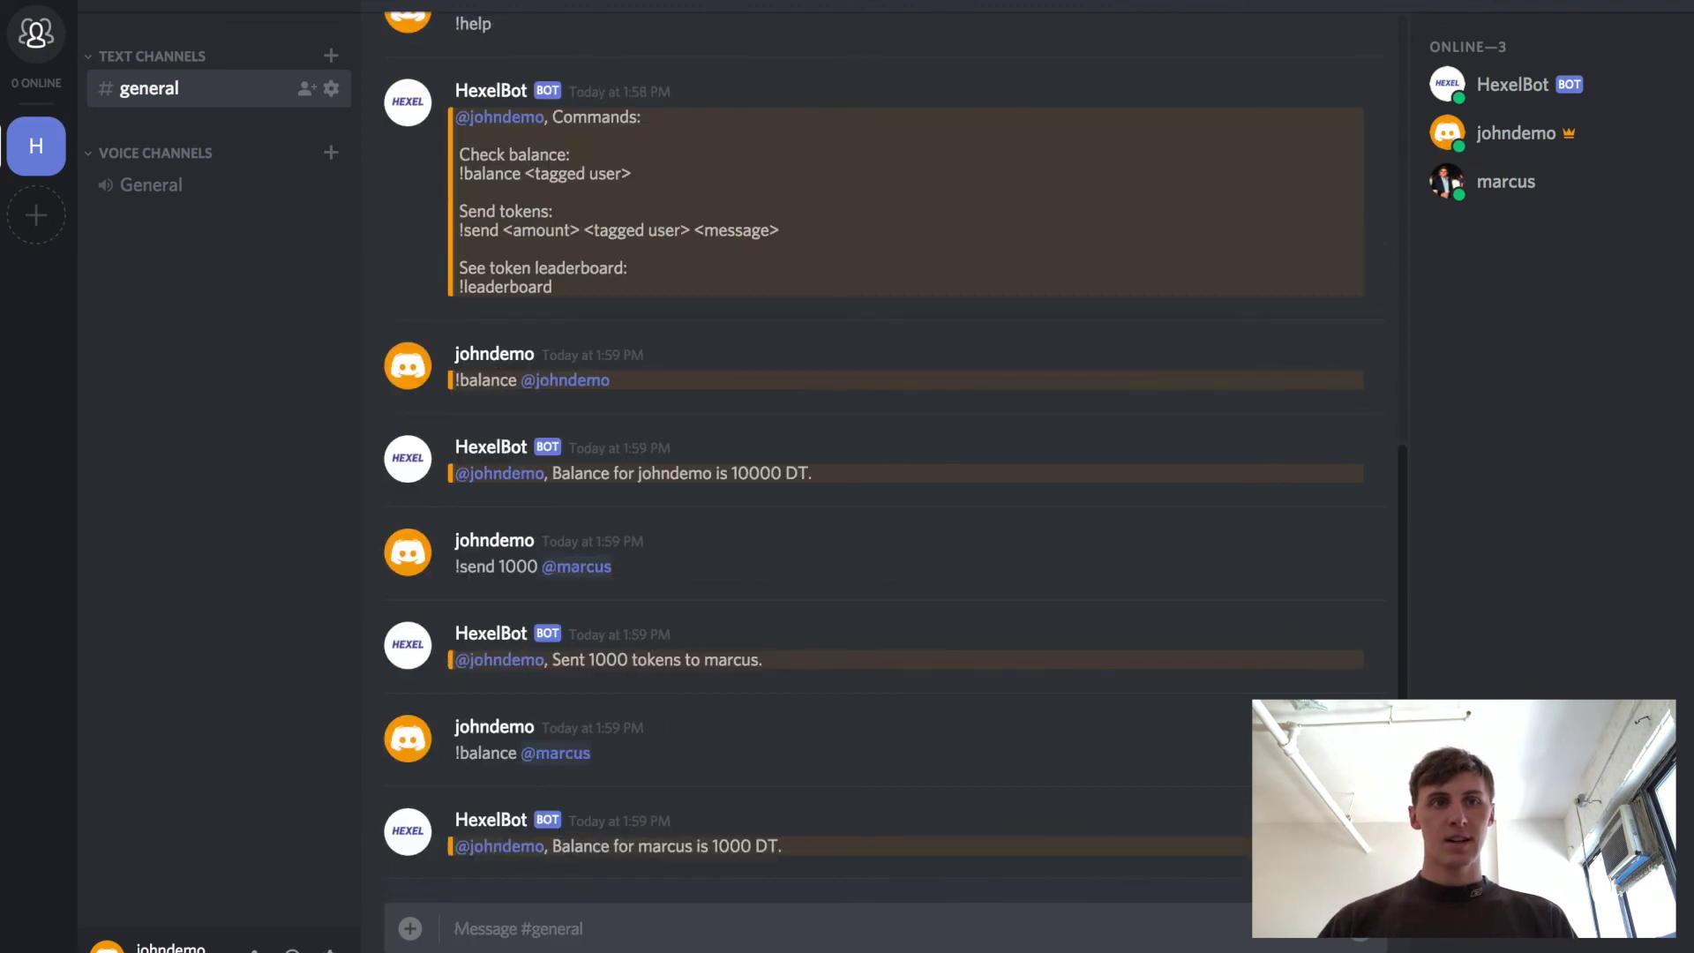
left_click_drag(651, 848, 794, 847)
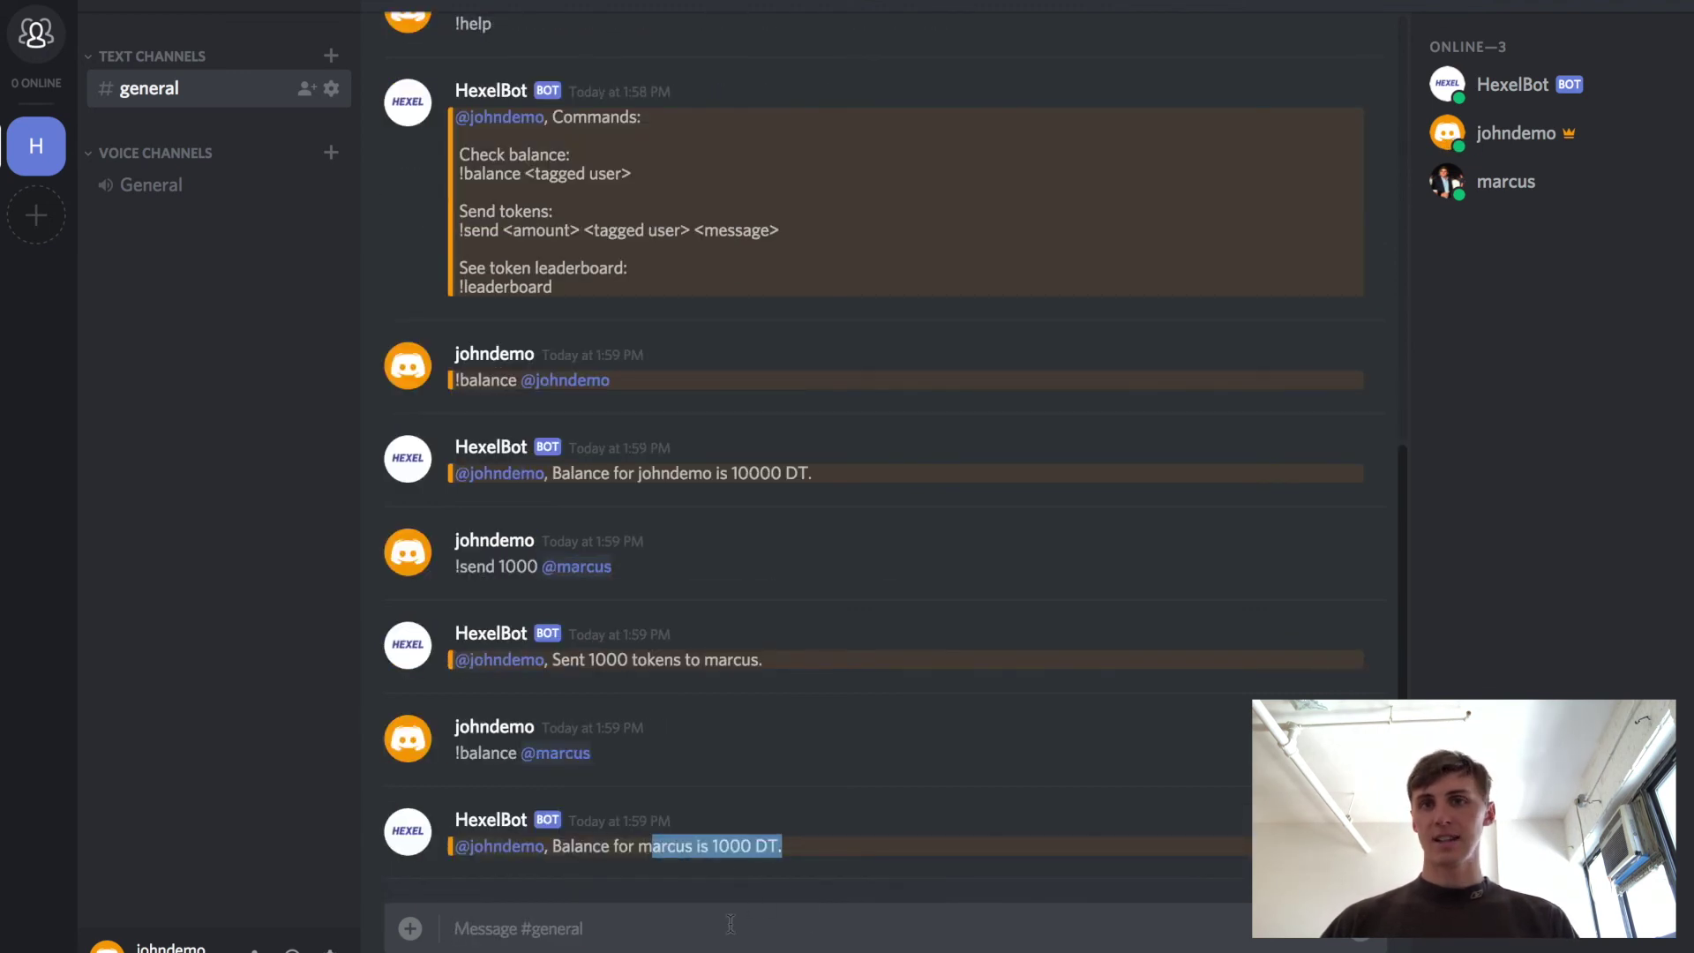
- Request the token ranking with the !leaderboard command and examine the listed holders and their balances
left_click(622, 921)
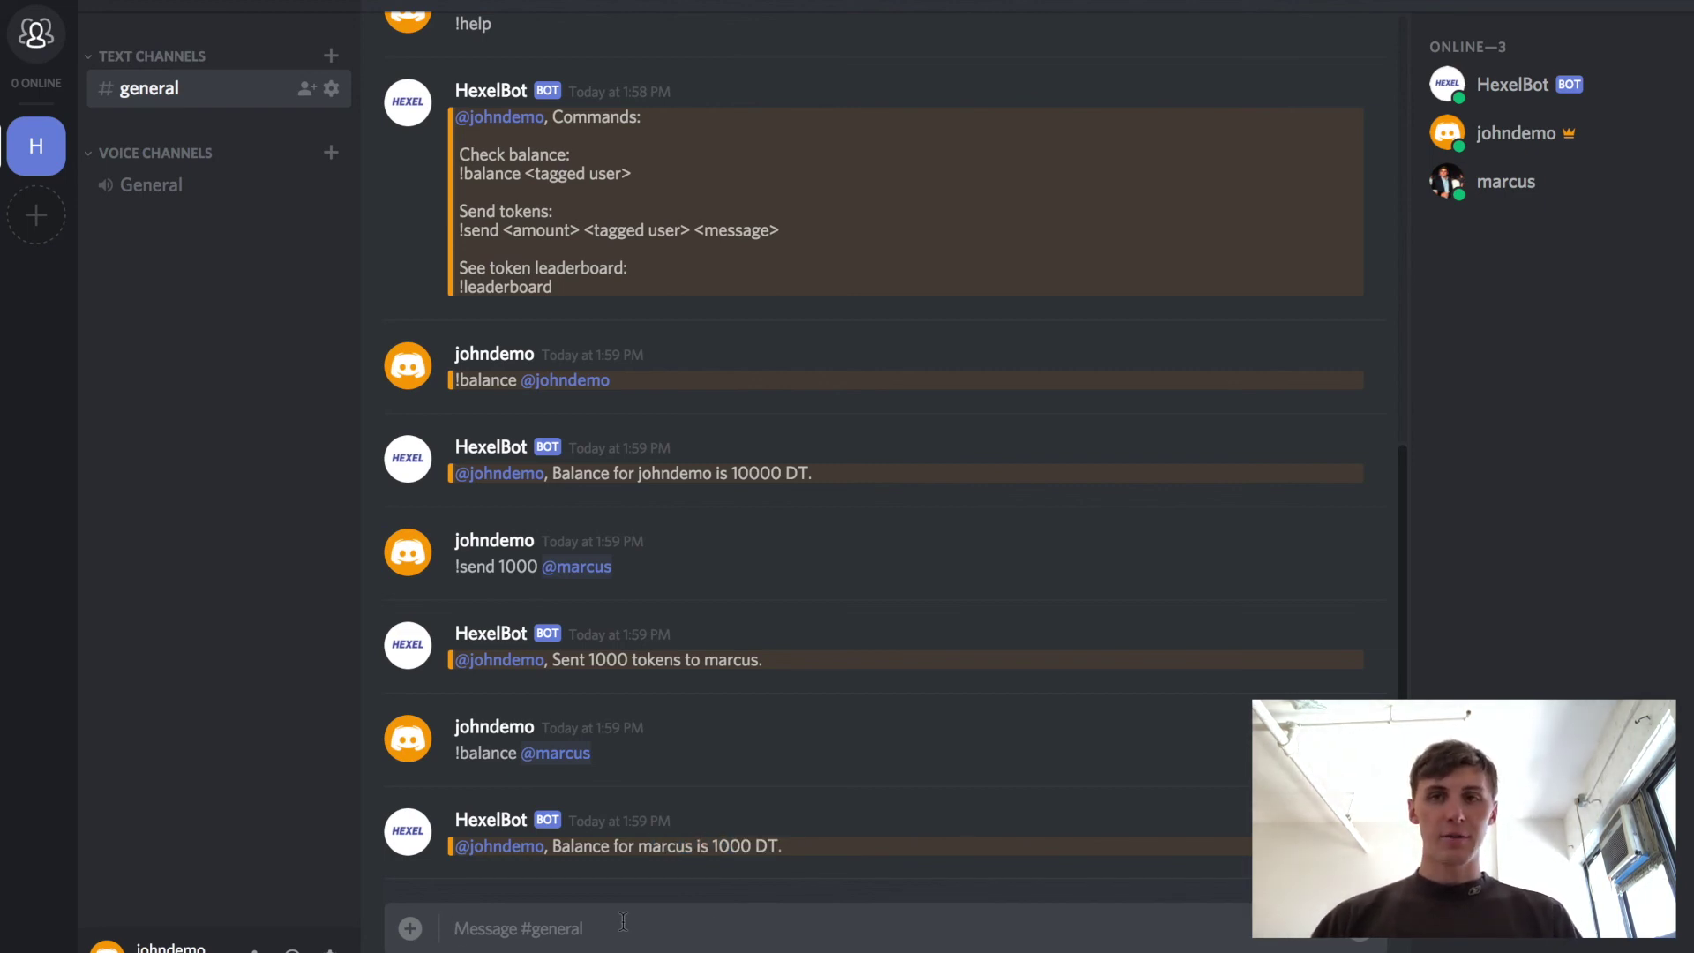
type("!leaderboard")
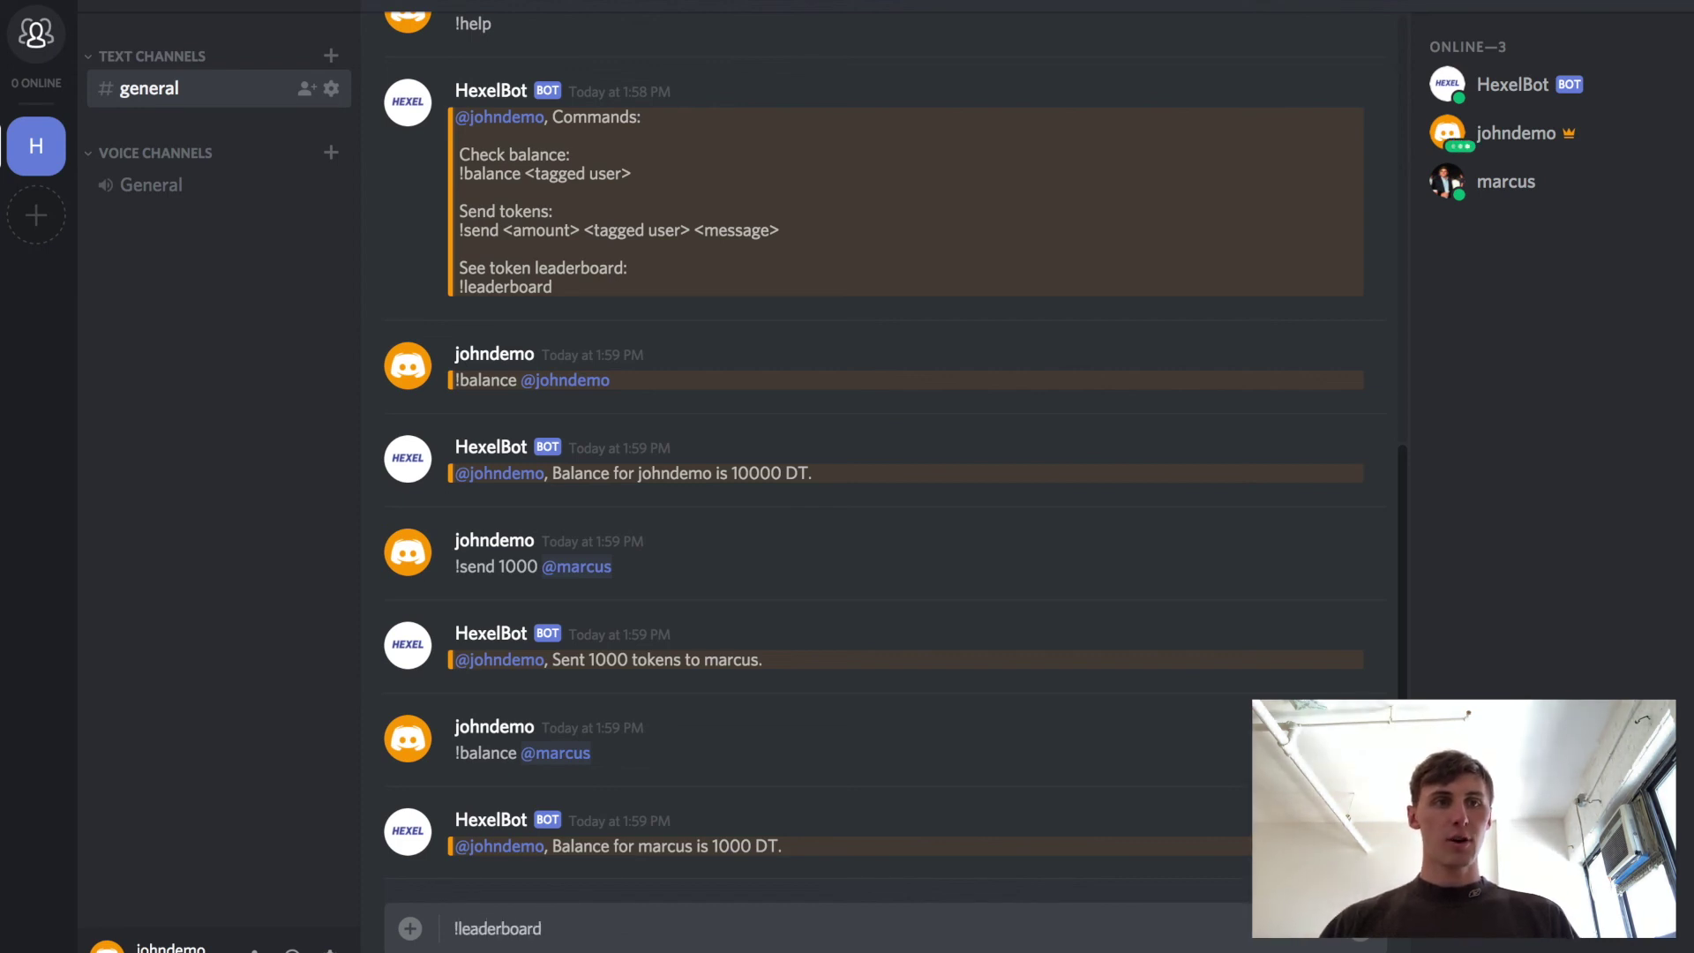
key("Return")
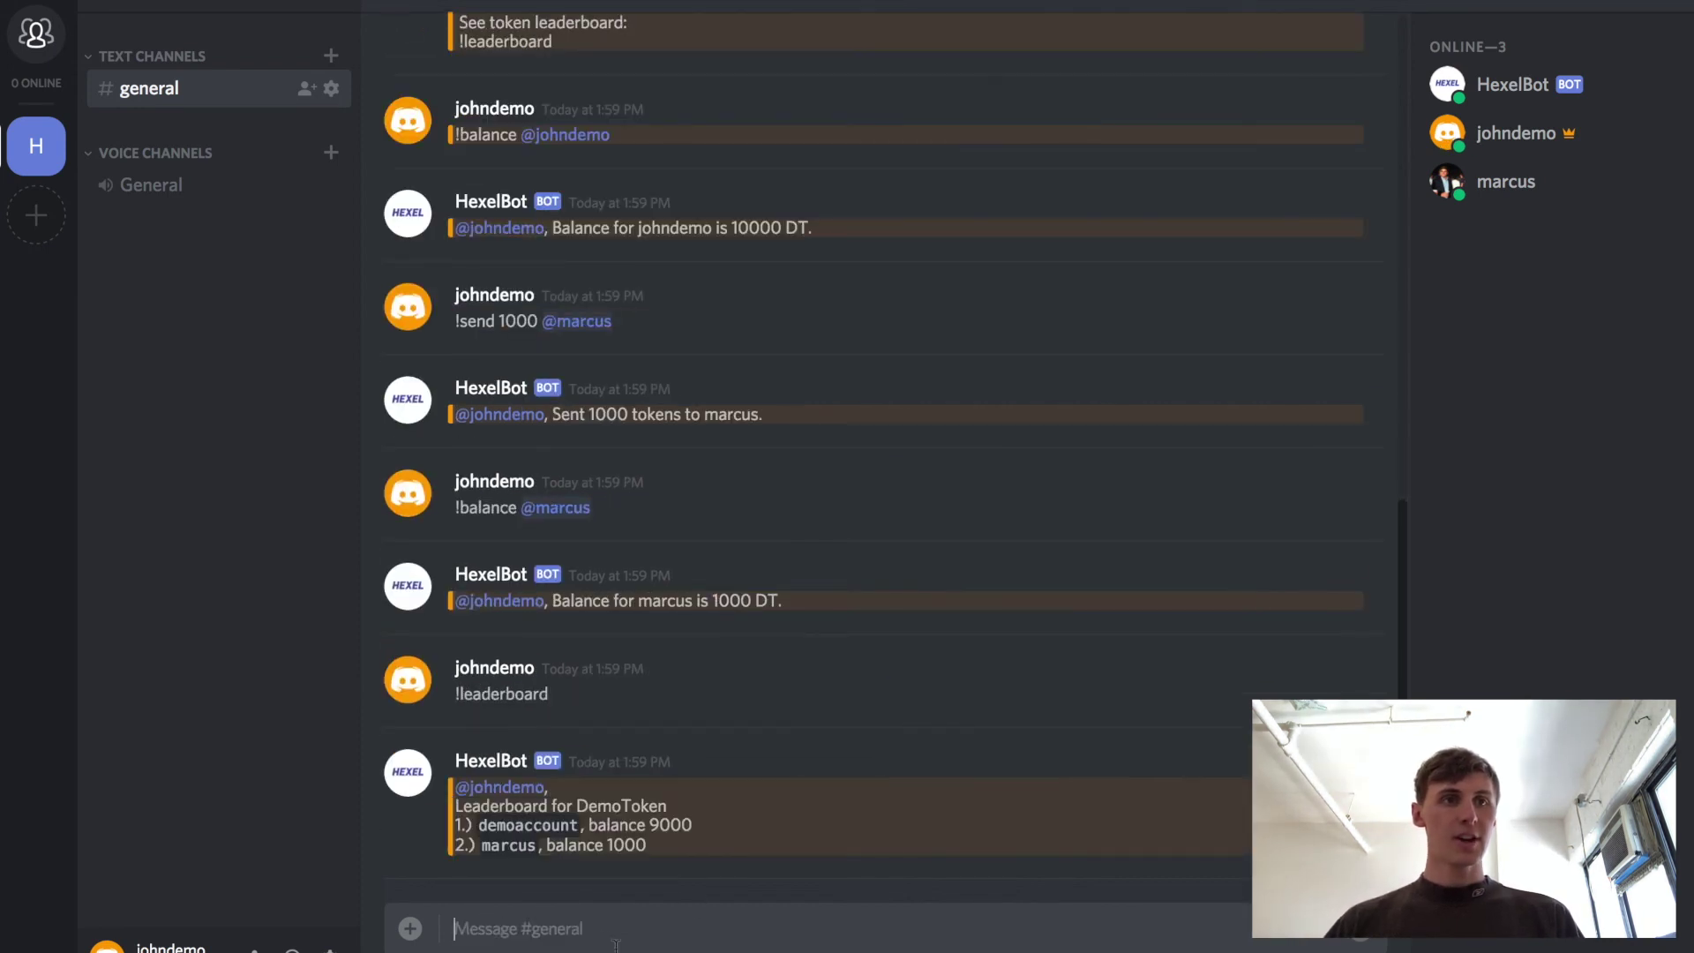
left_click_drag(486, 825, 556, 826)
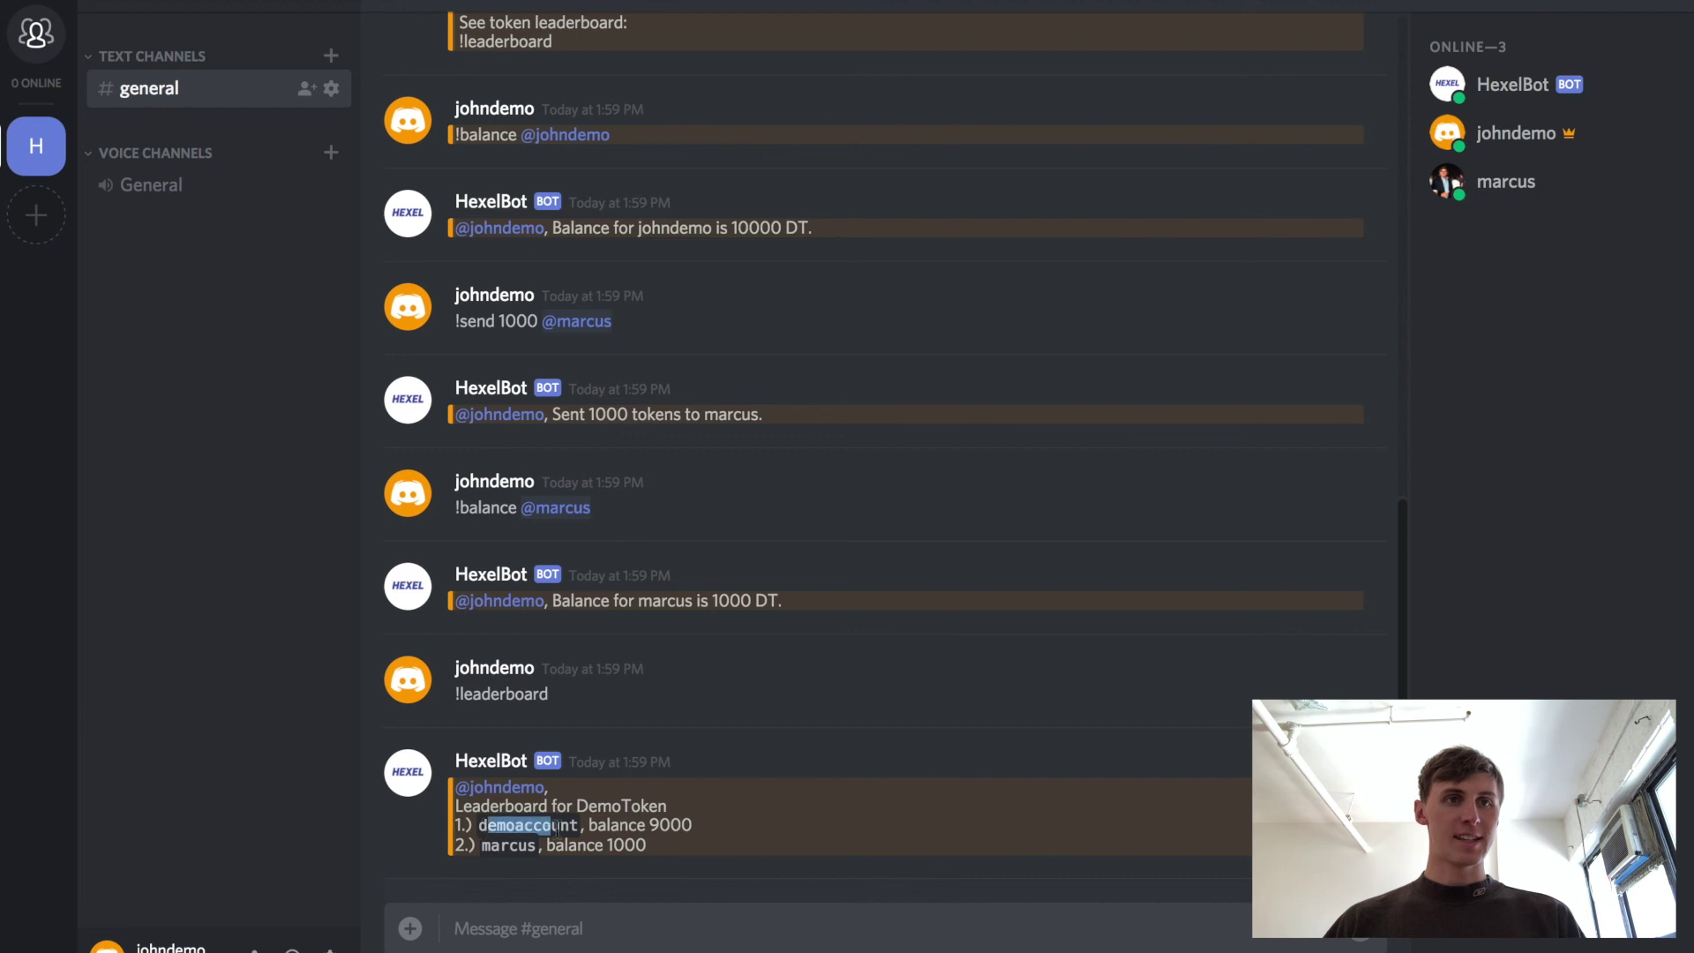
double_click(668, 826)
left_click(494, 851)
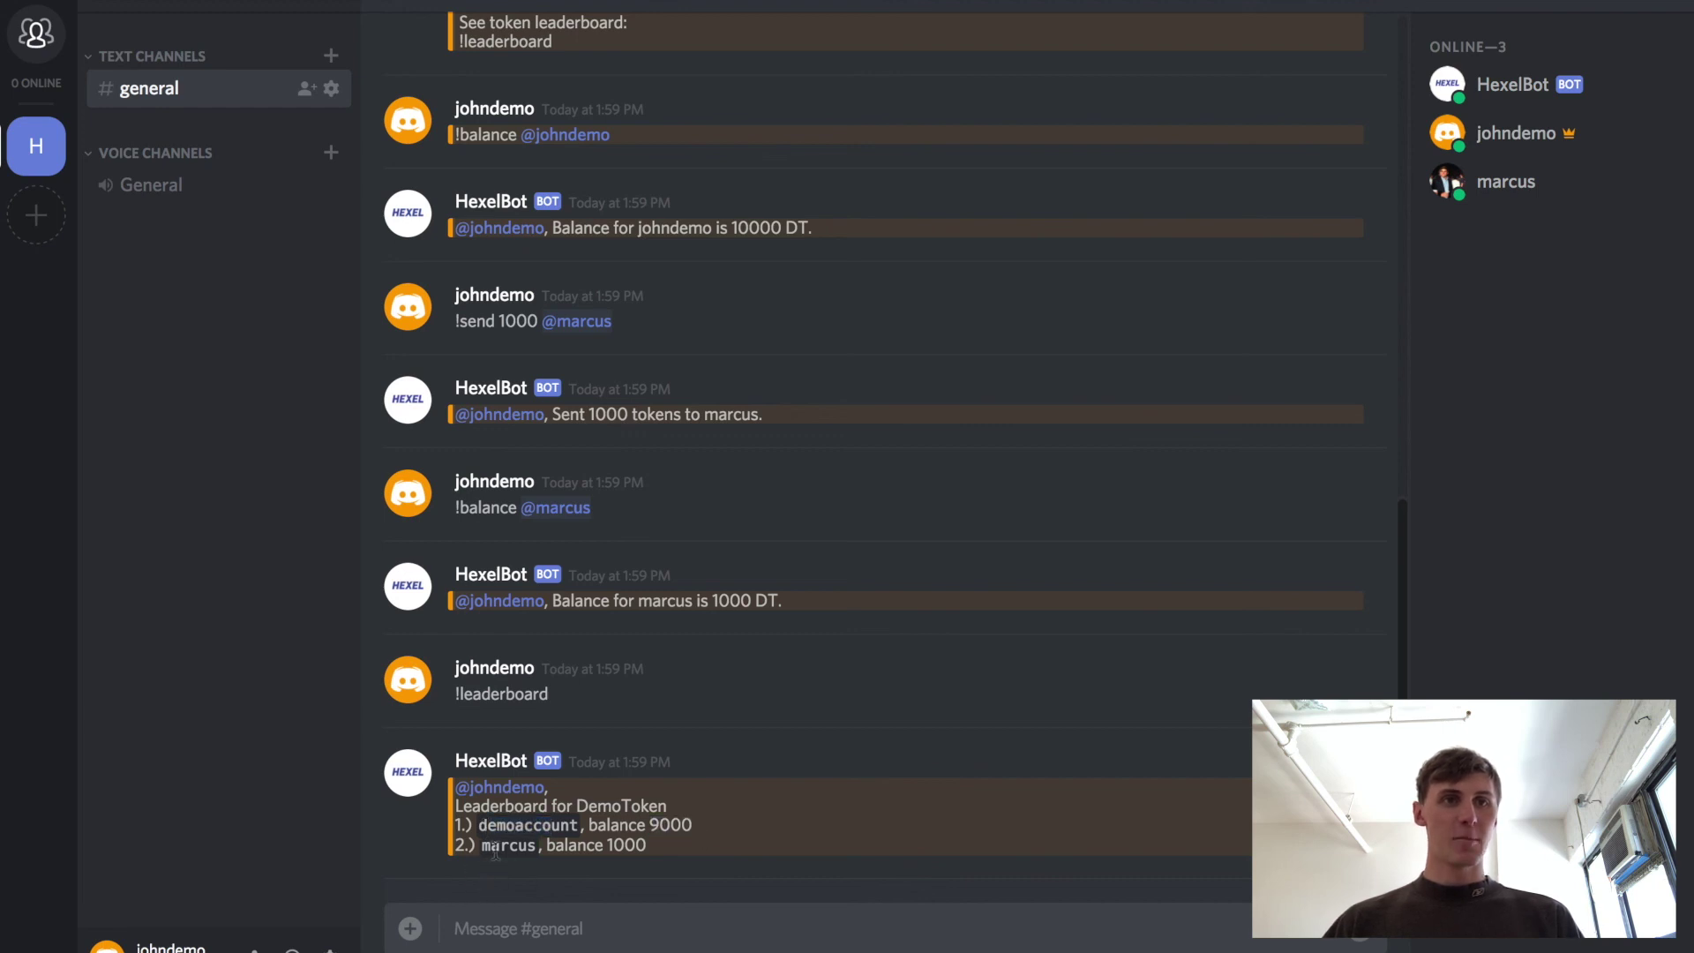
double_click(642, 845)
left_click(641, 845)
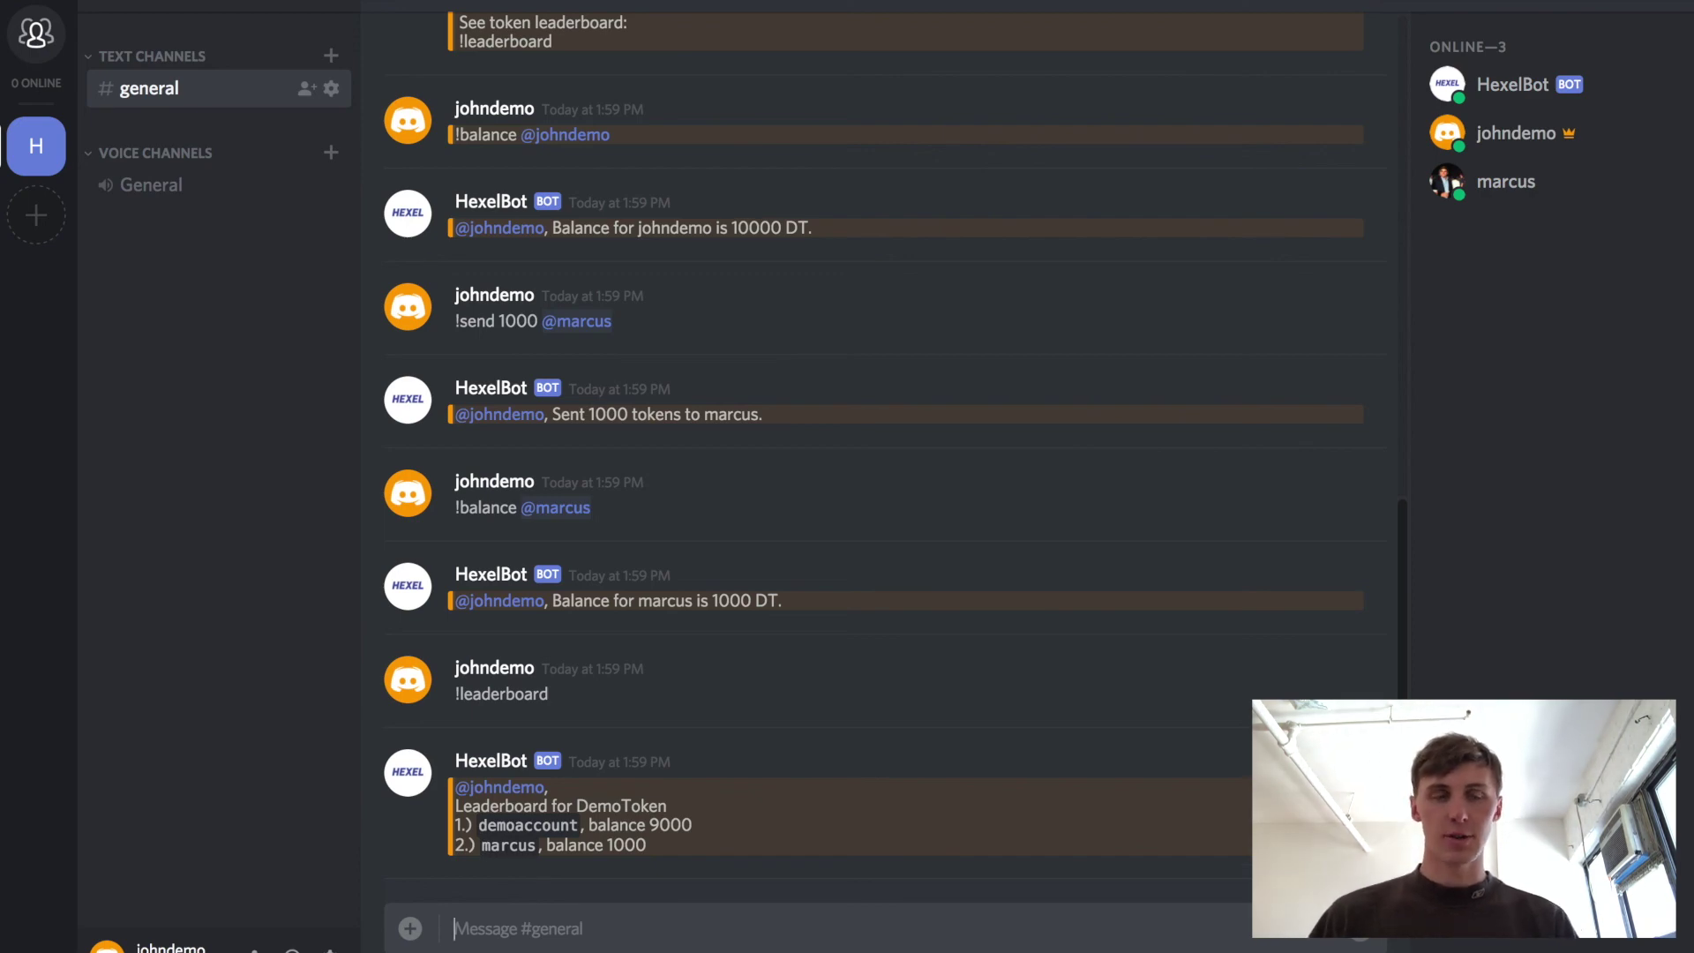
- Switch back to Hexel in the browser, reload DemoToken's page and examine the token holders' balances
key("super+Tab")
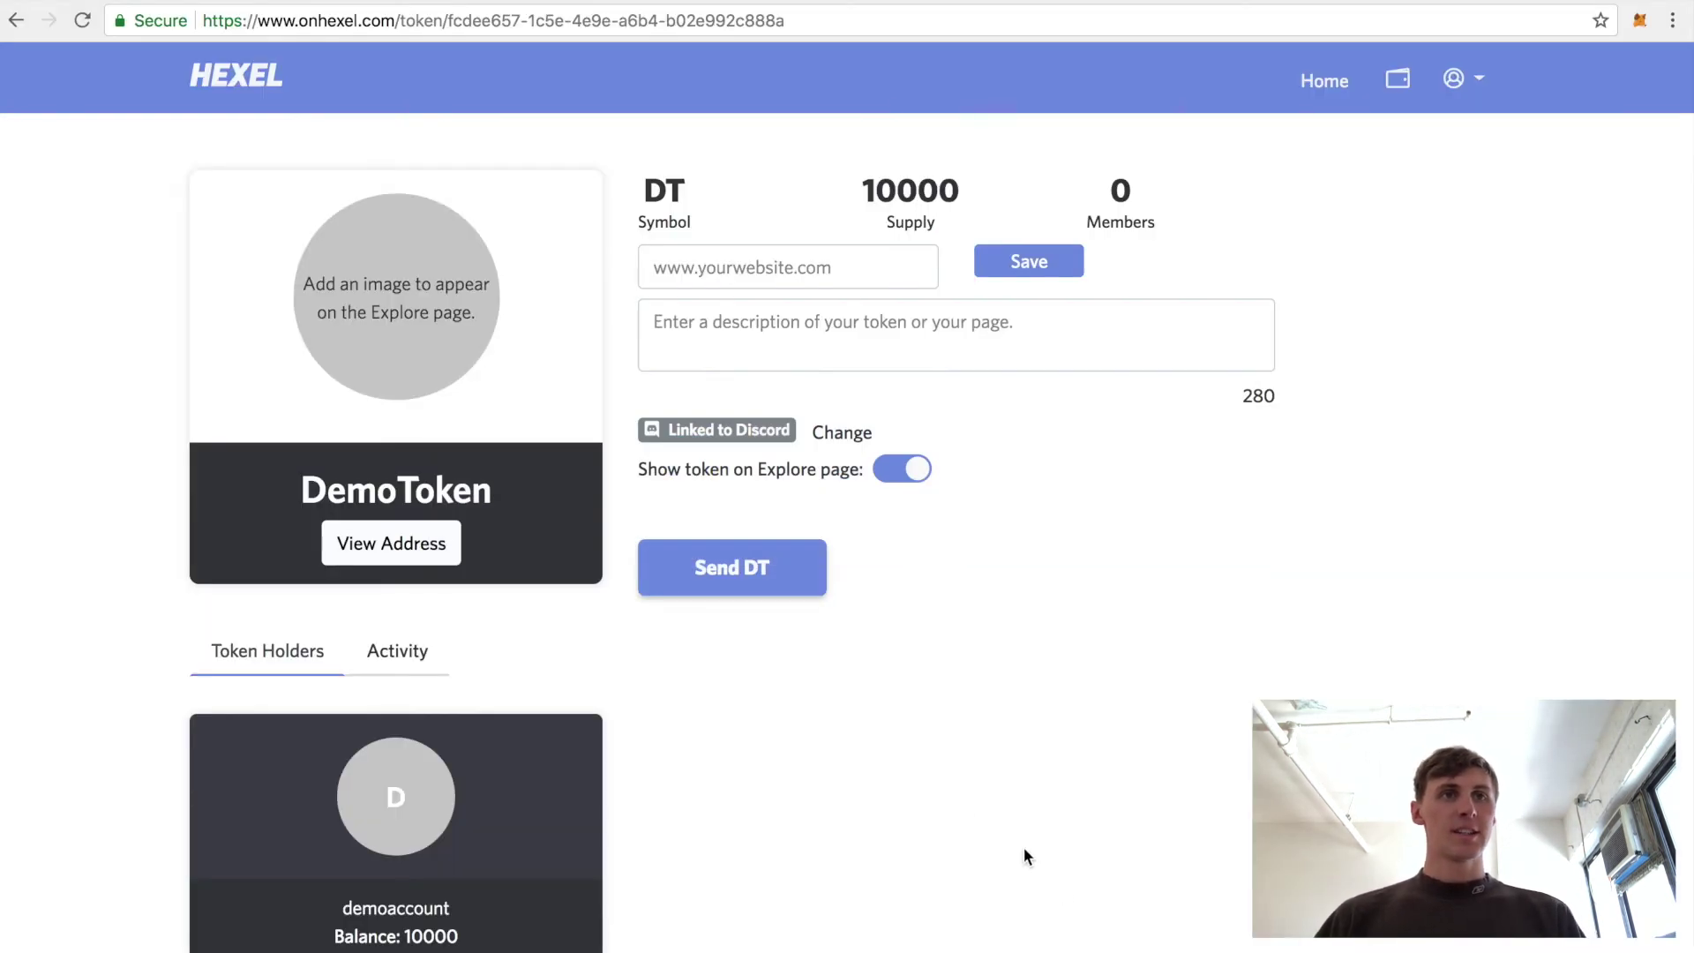
key("super+r")
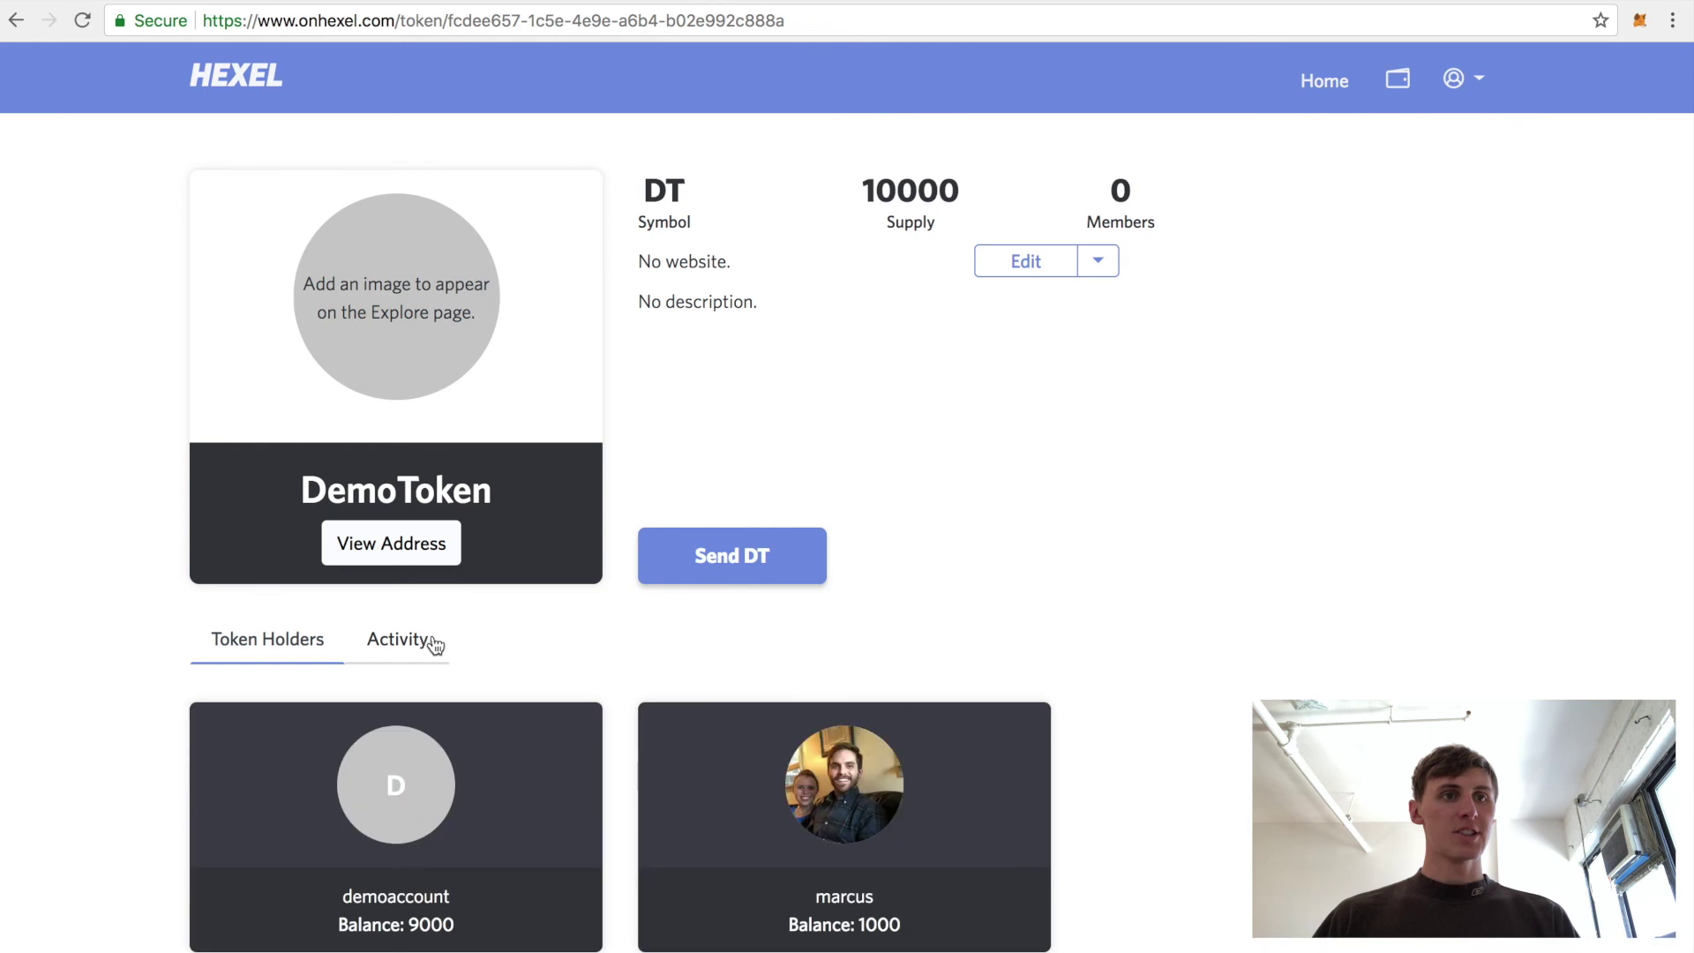
scroll(374, 703, "down", 3)
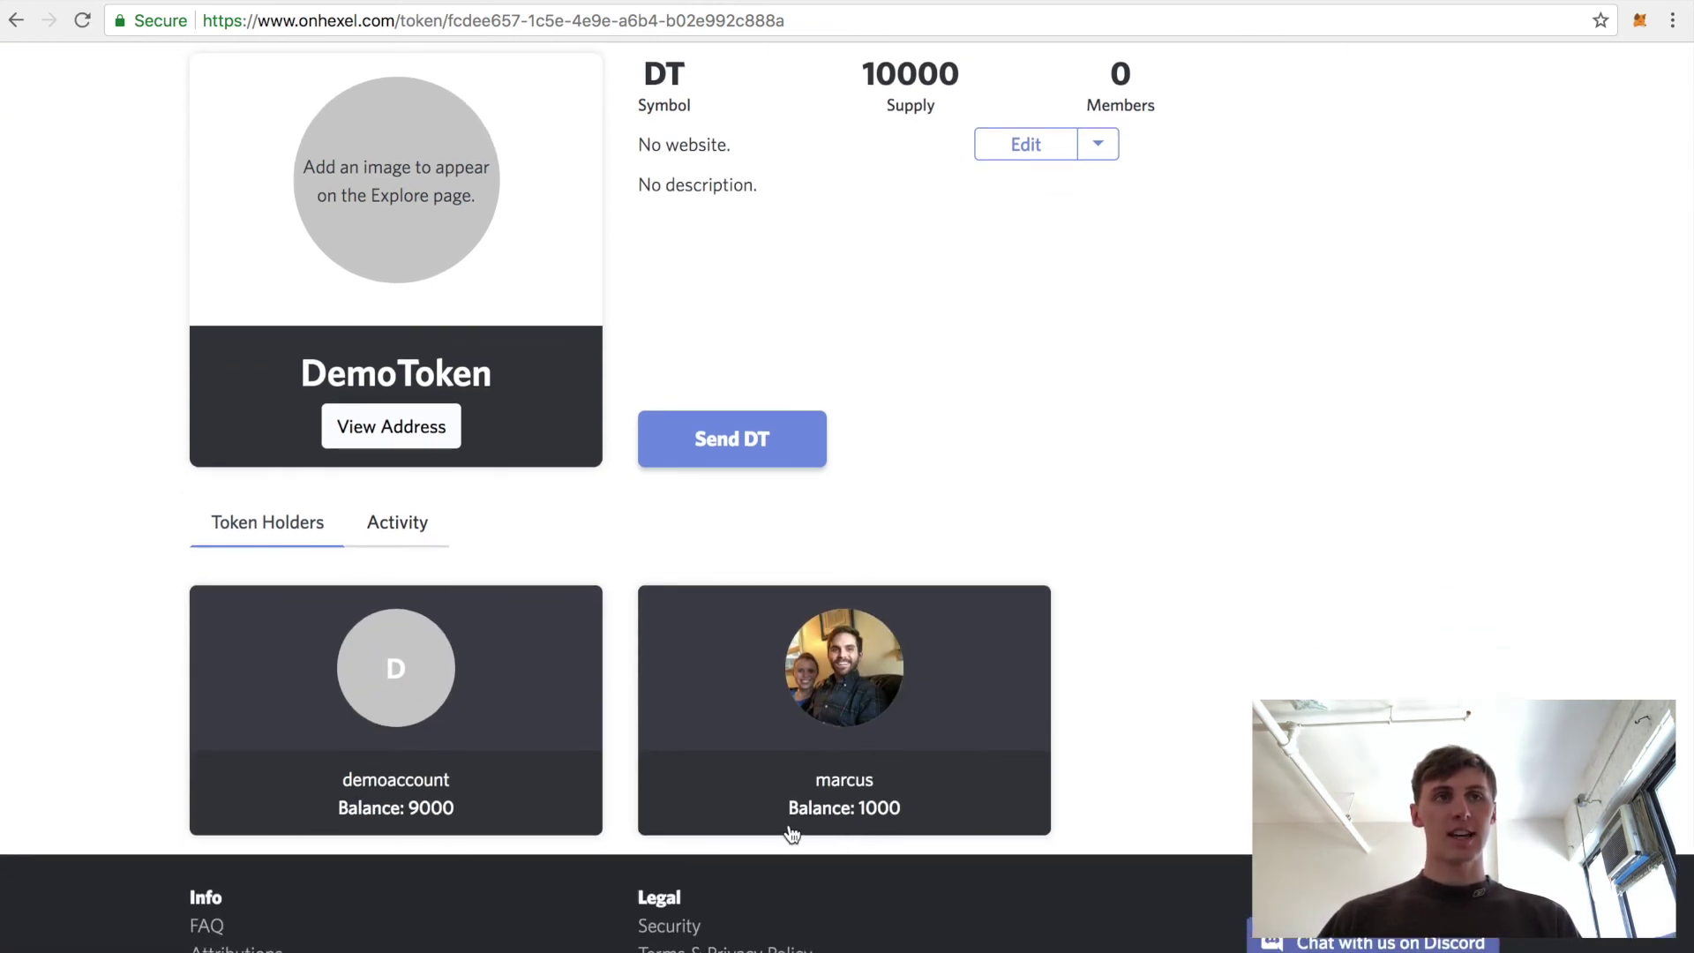
scroll(703, 641, "up", 3)
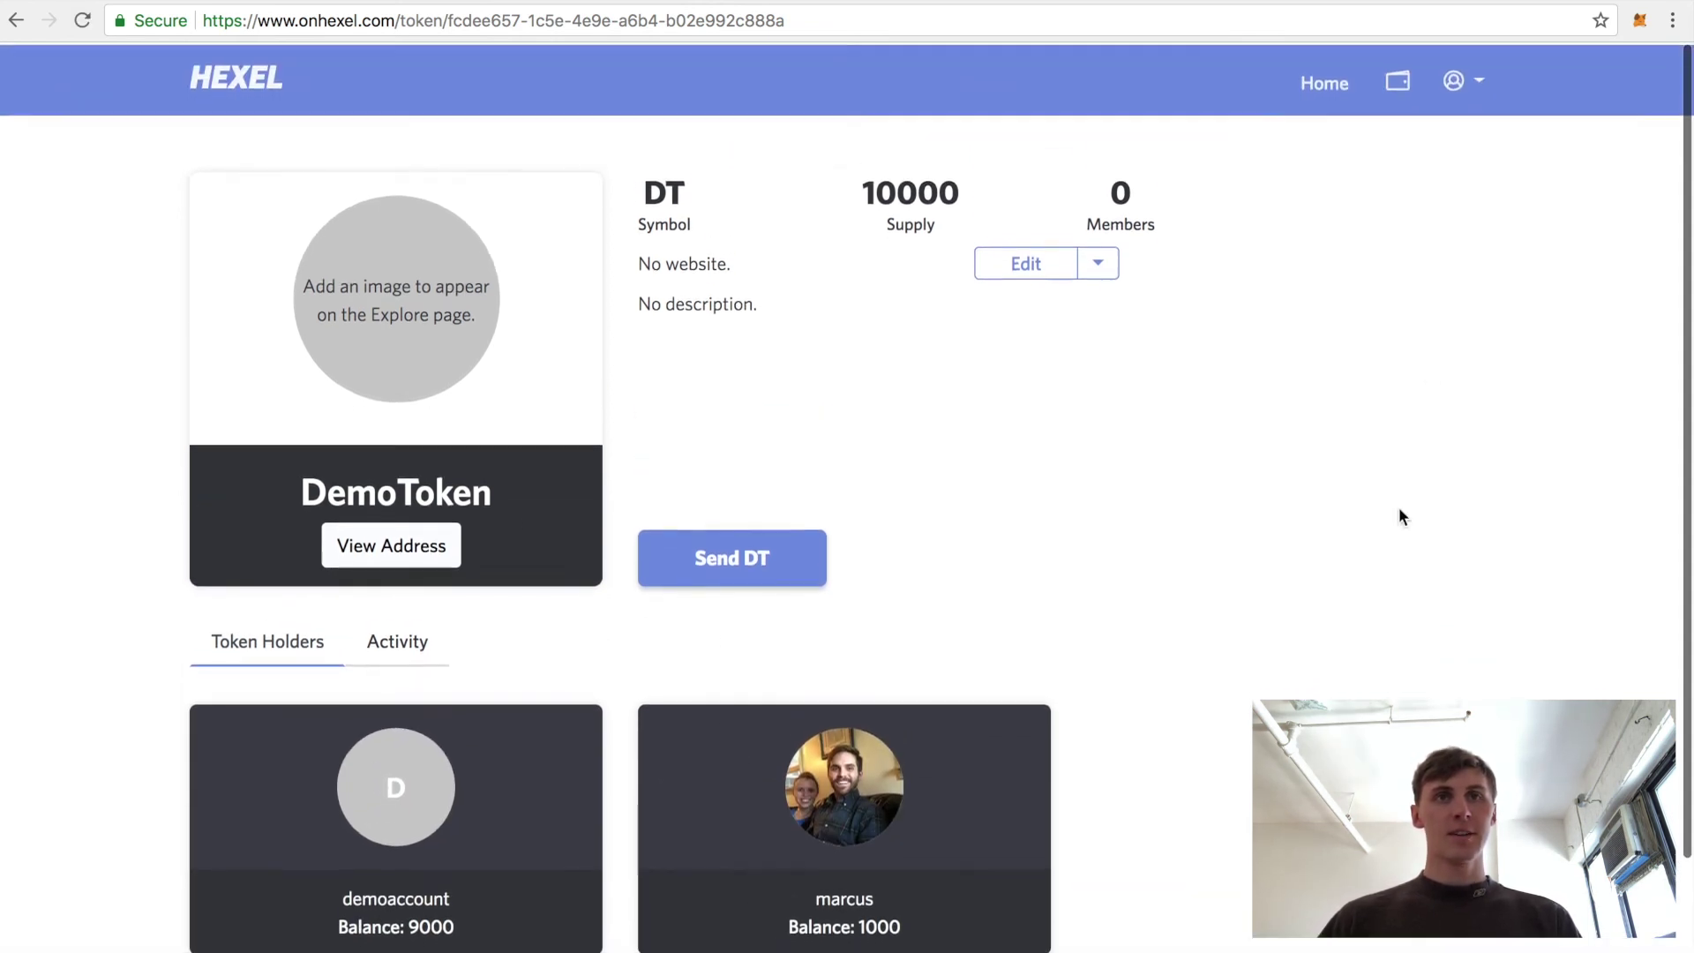
- Check DemoToken's balance and transactions in the Hexel wallet, and reopen the token's page
left_click(1397, 79)
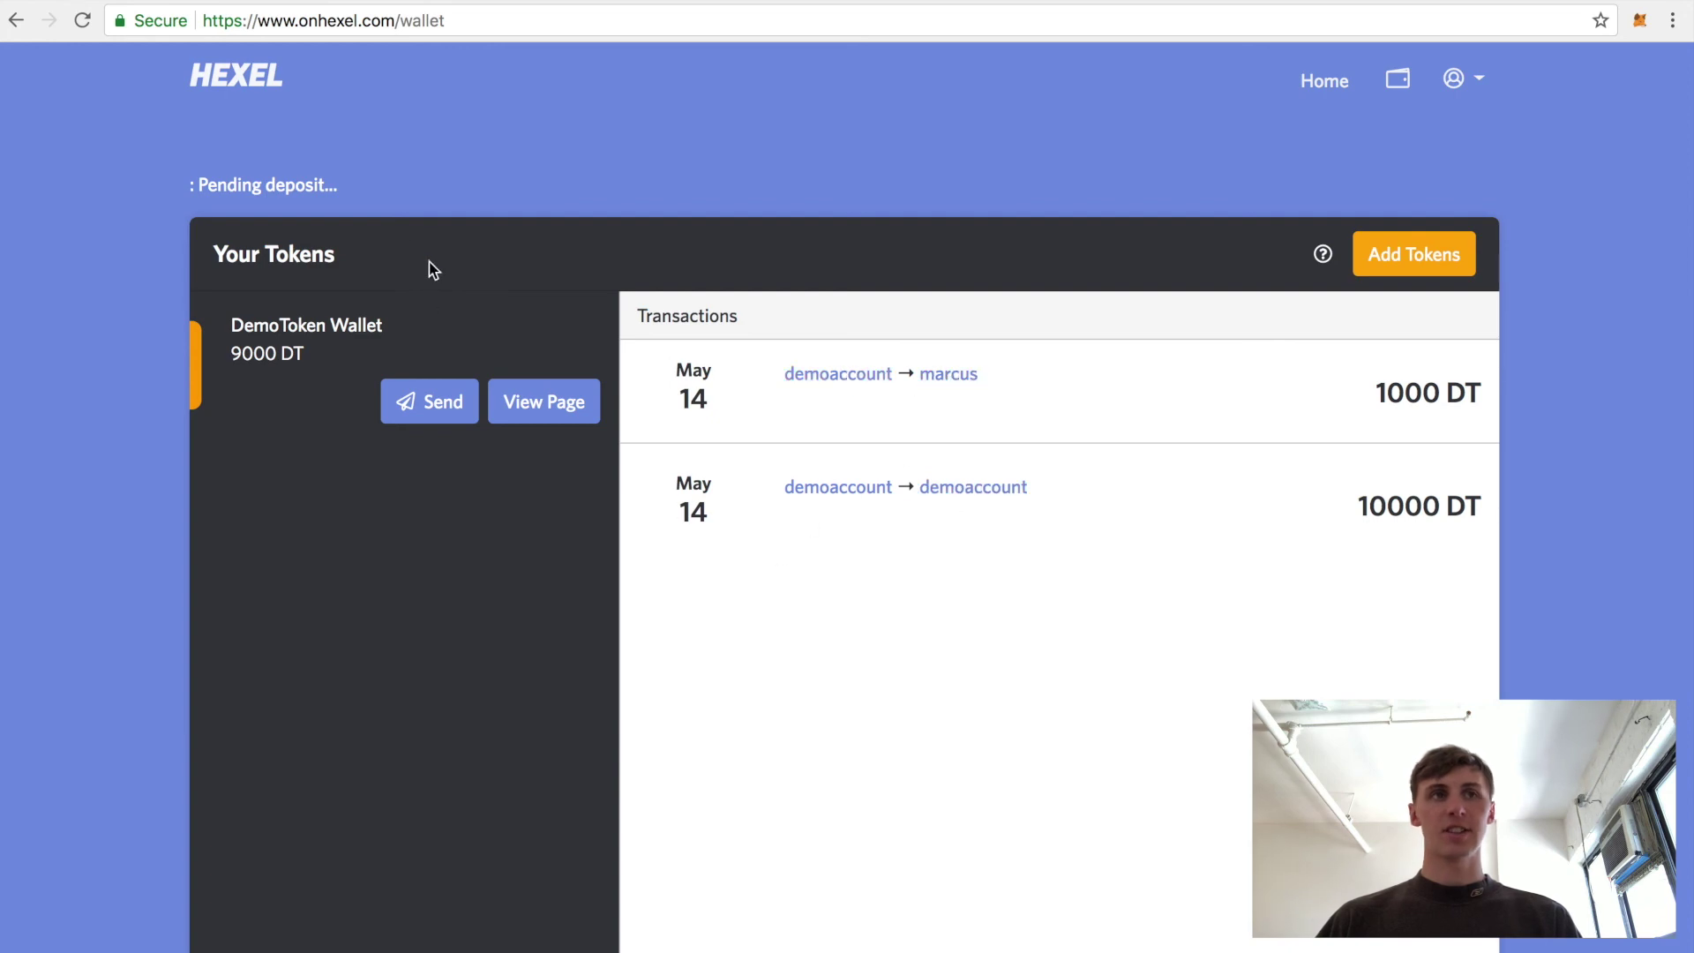
left_click(1458, 80)
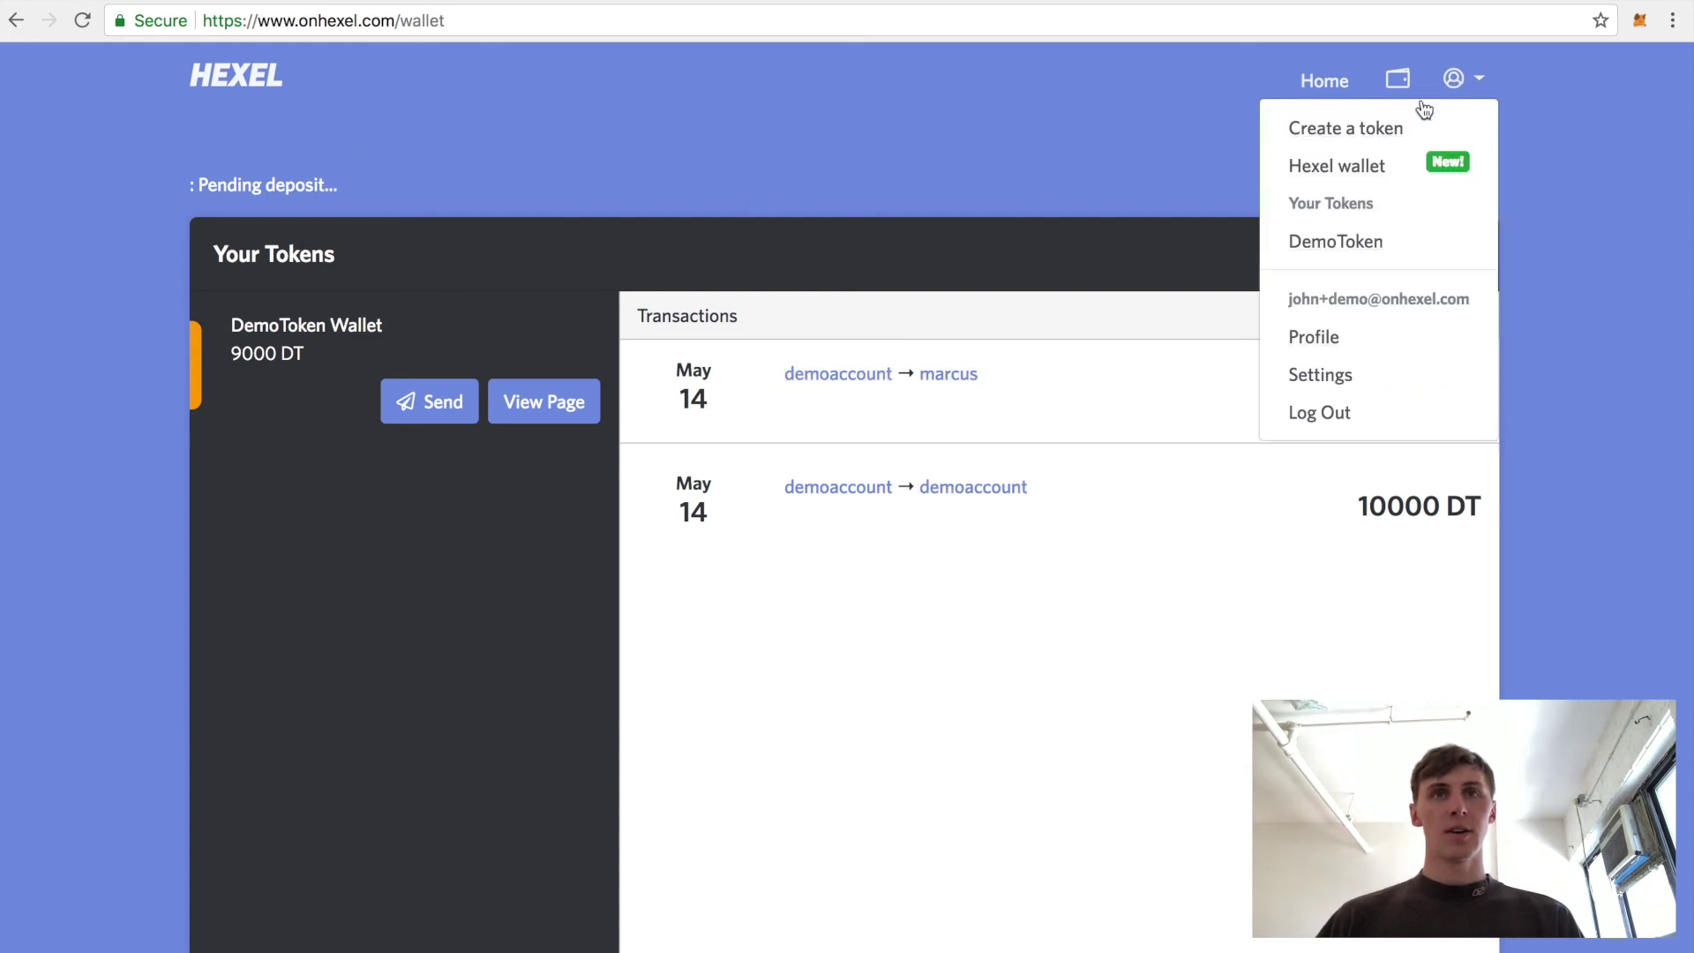
left_click(1314, 248)
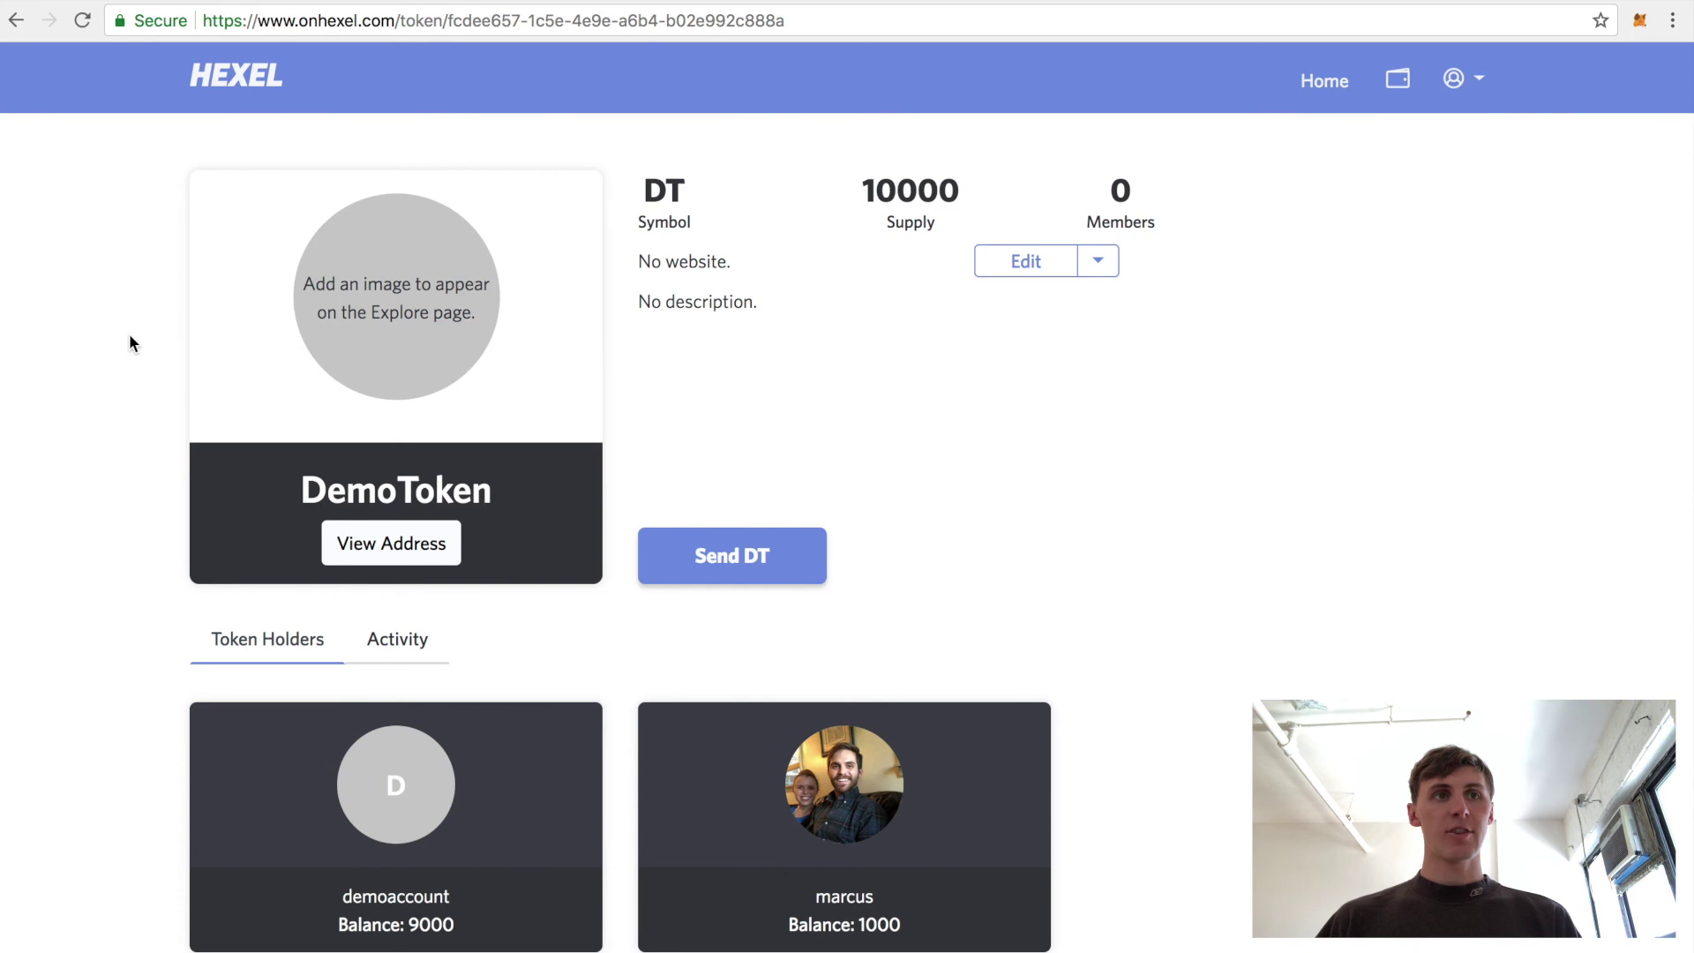